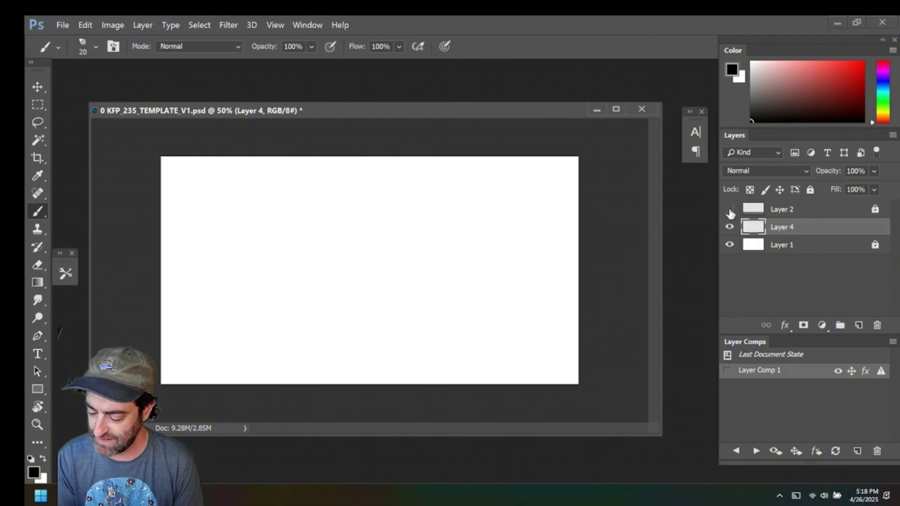
- Show Layer 2, and toggle the visibility of Layer 4 and Layer 1 off and back on
{"action": "left_click", "coordinate": [729, 210]}
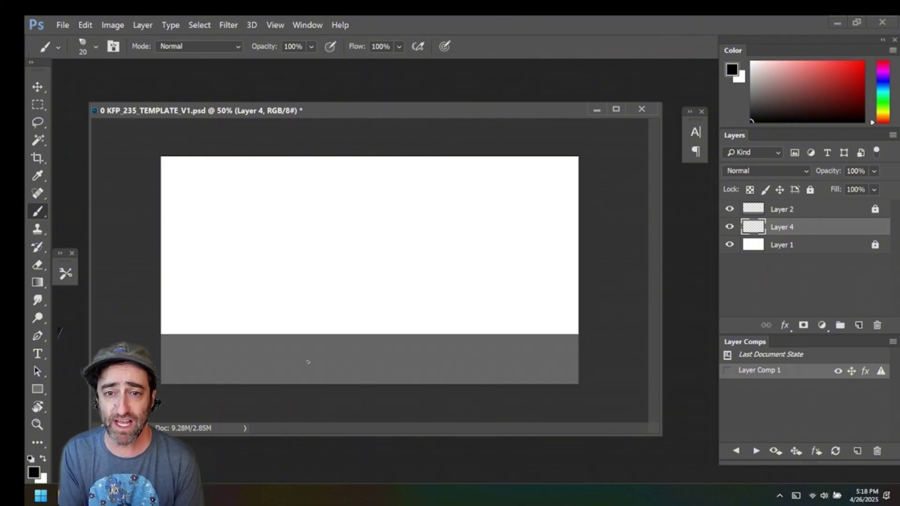
{"action": "left_click", "coordinate": [729, 227]}
{"action": "left_click", "coordinate": [729, 226]}
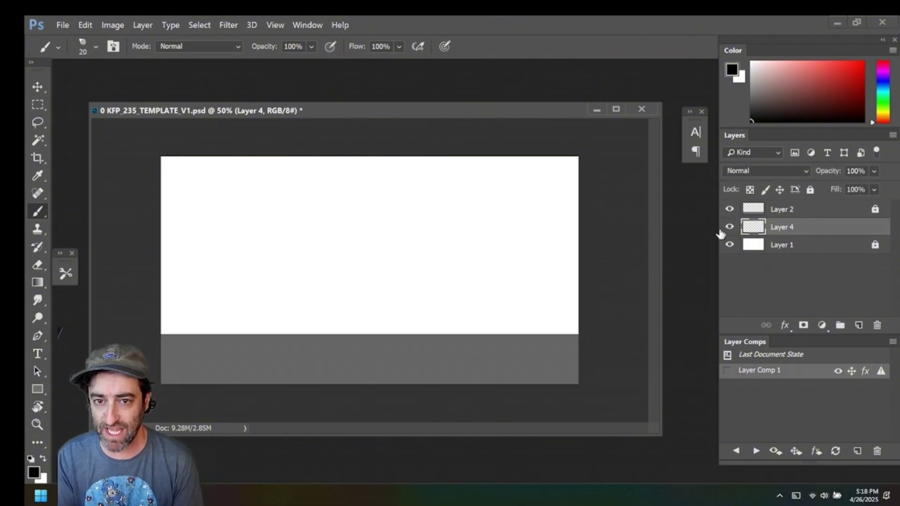
{"action": "left_click", "coordinate": [730, 246]}
{"action": "left_click", "coordinate": [729, 245]}
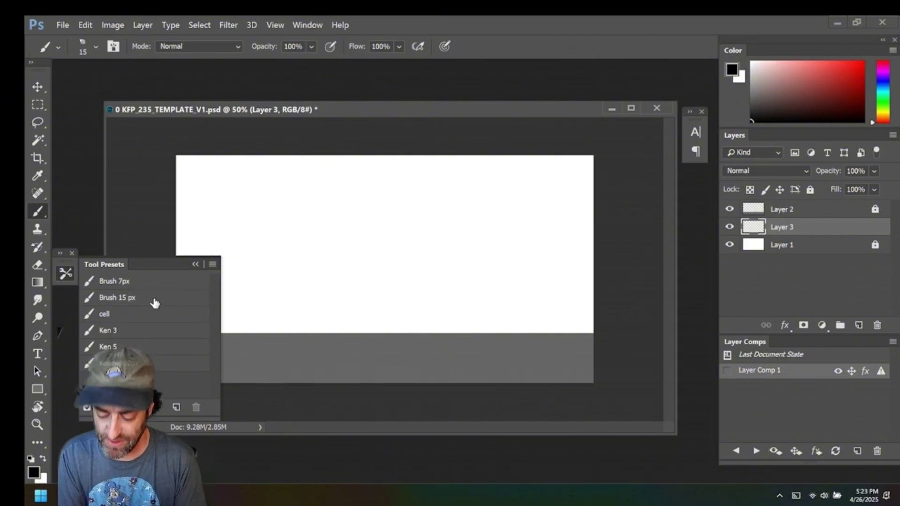
- Sketch a cartoon head with a zigzag fringe and two ears on Layer 3, using the Brush 15 px preset enlarged to size 20
{"action": "left_click", "coordinate": [154, 300]}
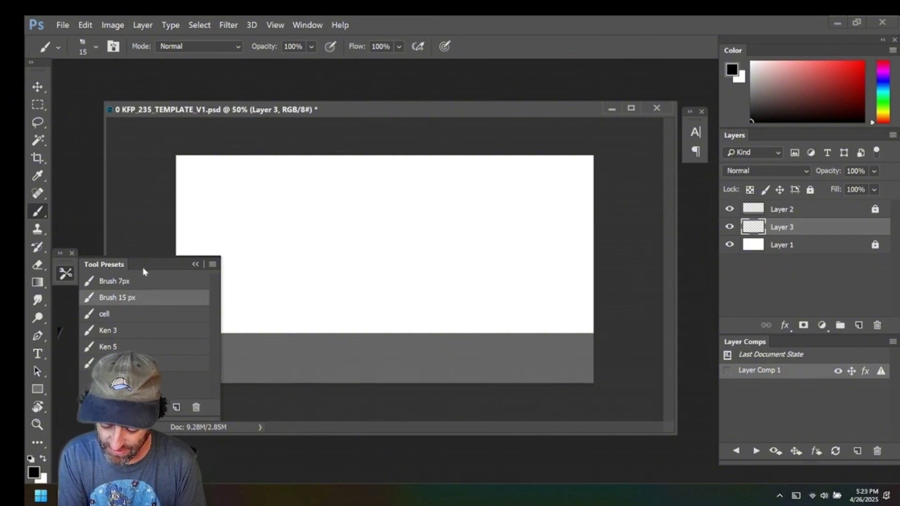
{"action": "key", "text": "]"}
{"action": "mouse_move", "coordinate": [347, 192]}
{"action": "left_mouse_down"}
{"action": "mouse_move", "coordinate": [398, 205]}
{"action": "mouse_move", "coordinate": [354, 218]}
{"action": "mouse_move", "coordinate": [397, 229]}
{"action": "mouse_move", "coordinate": [398, 242]}
{"action": "left_mouse_up"}
{"action": "mouse_move", "coordinate": [339, 201]}
{"action": "left_mouse_down"}
{"action": "mouse_move", "coordinate": [344, 257]}
{"action": "mouse_move", "coordinate": [397, 258]}
{"action": "left_mouse_up"}
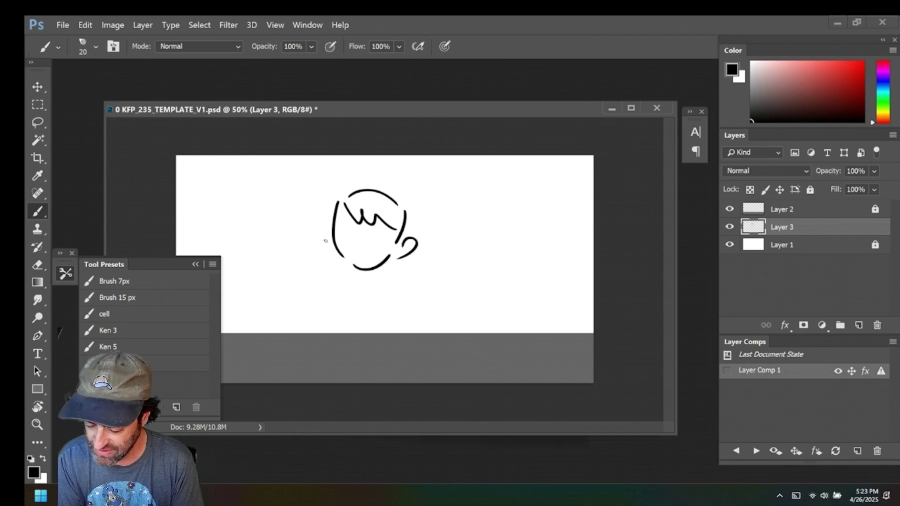
{"action": "left_click_drag", "start_coordinate": [331, 224], "coordinate": [336, 243]}
- Draw a thin squiggle to the right of the head at brush size 20 and a thicker one below it at size 45
{"action": "mouse_move", "coordinate": [465, 215]}
{"action": "left_mouse_down"}
{"action": "mouse_move", "coordinate": [510, 237]}
{"action": "mouse_move", "coordinate": [548, 237]}
{"action": "left_mouse_up"}
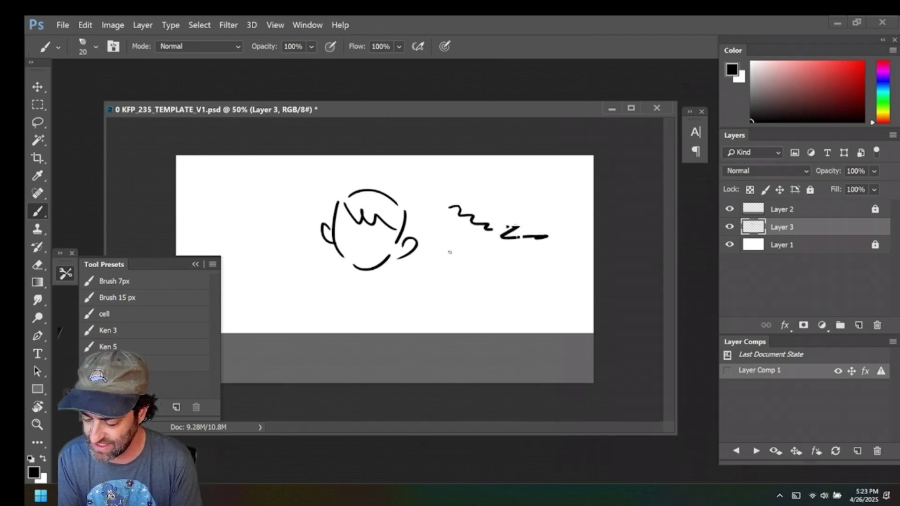
{"action": "key", "text": "]"}
{"action": "key", "text": "]"}
{"action": "key", "text": "]"}
{"action": "key", "text": "]"}
{"action": "mouse_move", "coordinate": [434, 259]}
{"action": "left_mouse_down"}
{"action": "mouse_move", "coordinate": [487, 281]}
{"action": "mouse_move", "coordinate": [563, 289]}
{"action": "left_mouse_up"}
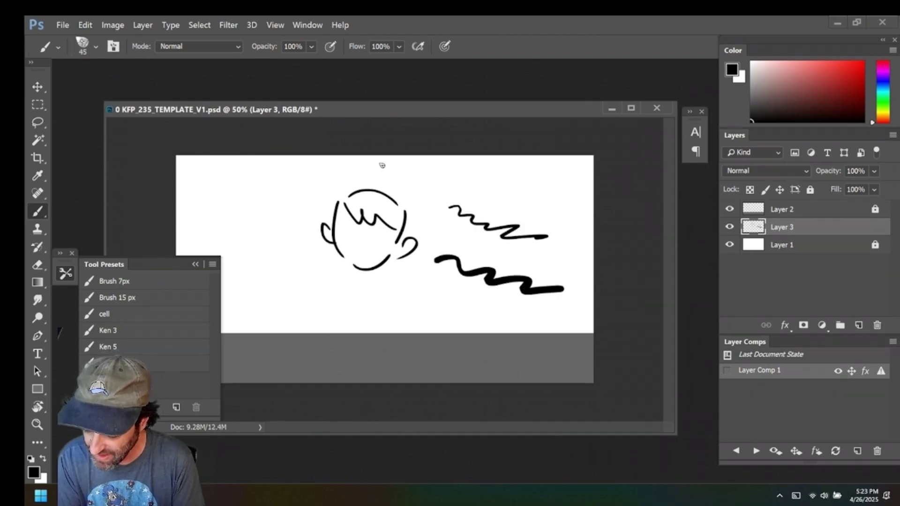
- Reduce the brush to size 20 and draw the character's angry eyes, nose and mouth
{"action": "key", "text": "["}
{"action": "key", "text": "["}
{"action": "key", "text": "["}
{"action": "key", "text": "["}
{"action": "mouse_move", "coordinate": [349, 226]}
{"action": "left_mouse_down"}
{"action": "mouse_move", "coordinate": [352, 238]}
{"action": "mouse_move", "coordinate": [365, 233]}
{"action": "left_mouse_up"}
{"action": "mouse_move", "coordinate": [364, 225]}
{"action": "left_mouse_down"}
{"action": "mouse_move", "coordinate": [387, 229]}
{"action": "mouse_move", "coordinate": [357, 257]}
{"action": "left_mouse_up"}
{"action": "left_click", "coordinate": [369, 234]}
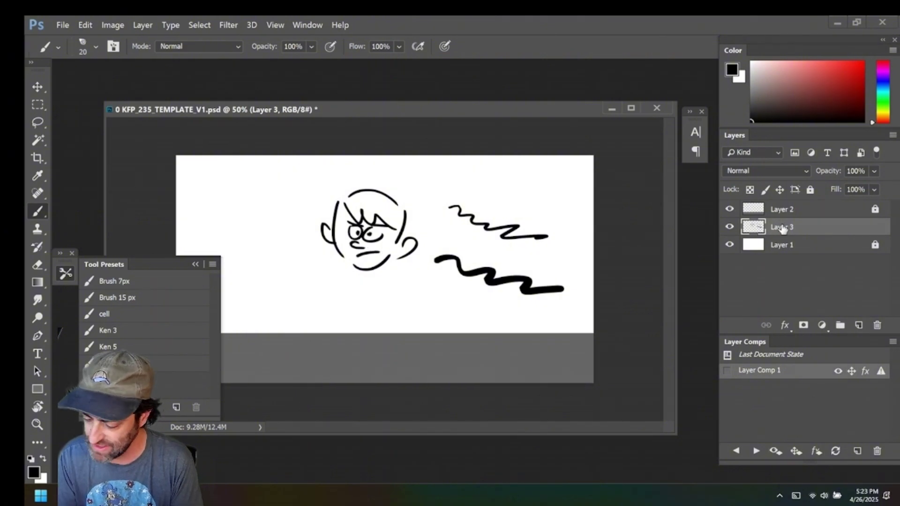
- Add a hair tuft on the head, and draw the neck, collar, torso and arms down to the grey band
{"action": "left_click_drag", "start_coordinate": [397, 199], "coordinate": [404, 208]}
{"action": "left_click_drag", "start_coordinate": [353, 273], "coordinate": [368, 280]}
{"action": "left_click_drag", "start_coordinate": [381, 274], "coordinate": [387, 333]}
{"action": "mouse_move", "coordinate": [341, 280]}
{"action": "left_mouse_down"}
{"action": "mouse_move", "coordinate": [332, 334]}
{"action": "mouse_move", "coordinate": [343, 334]}
{"action": "left_mouse_up"}
{"action": "left_click_drag", "start_coordinate": [374, 304], "coordinate": [375, 334]}
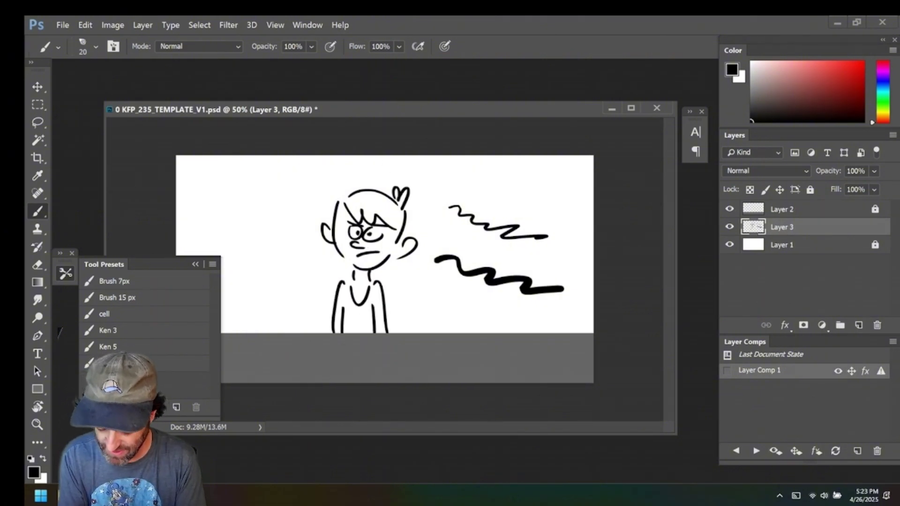
- Shade the hair, the right side of the face, the neck, the arm and the nose in soft grey with the soft brush preset
{"action": "left_click", "coordinate": [194, 363]}
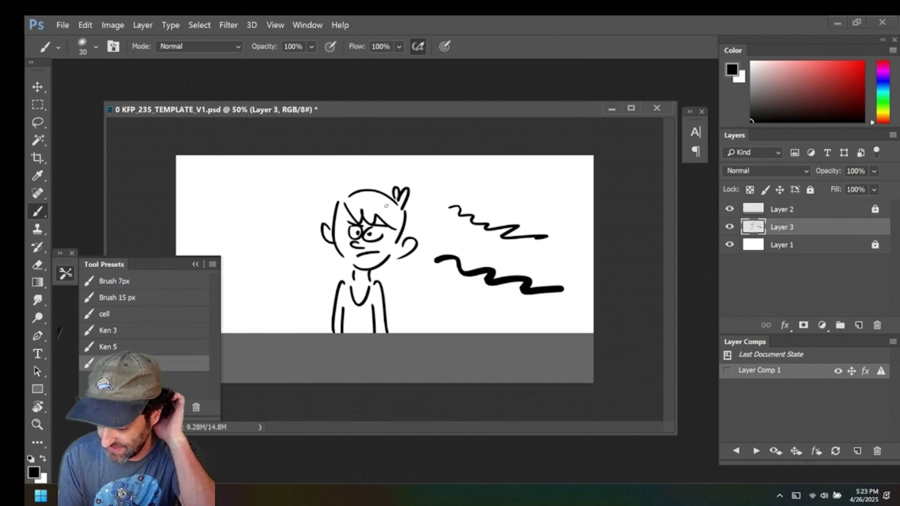
{"action": "key", "text": "]"}
{"action": "key", "text": "]"}
{"action": "key", "text": "]"}
{"action": "key", "text": "]"}
{"action": "key", "text": "]"}
{"action": "key", "text": "]"}
{"action": "mouse_move", "coordinate": [358, 207]}
{"action": "left_mouse_down"}
{"action": "mouse_move", "coordinate": [390, 212]}
{"action": "mouse_move", "coordinate": [392, 222]}
{"action": "mouse_move", "coordinate": [392, 244]}
{"action": "mouse_move", "coordinate": [369, 254]}
{"action": "mouse_move", "coordinate": [364, 277]}
{"action": "mouse_move", "coordinate": [377, 285]}
{"action": "mouse_move", "coordinate": [383, 333]}
{"action": "left_mouse_up"}
{"action": "key", "text": "["}
{"action": "key", "text": "["}
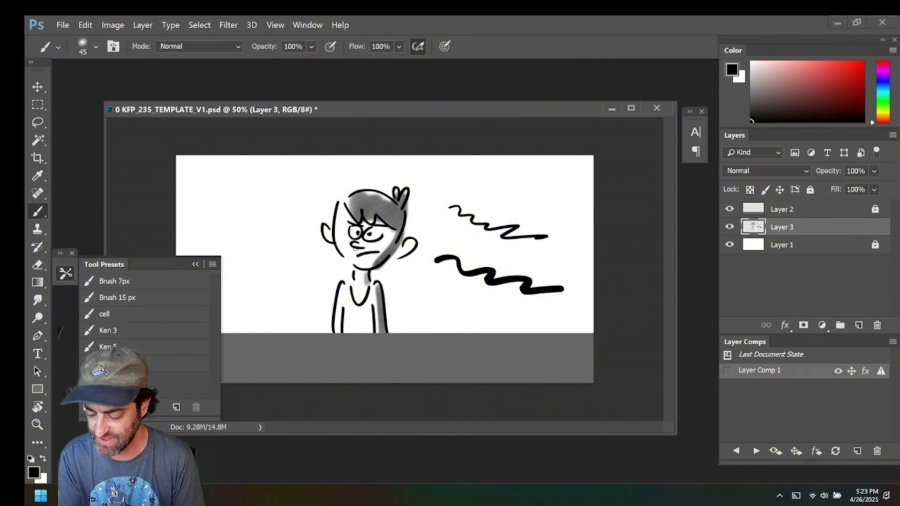
{"action": "left_click_drag", "start_coordinate": [355, 249], "coordinate": [362, 251]}
- Add a new layer beneath Layer 3, fill it with black and lower its opacity to make a grey backdrop
{"action": "left_click", "coordinate": [141, 319]}
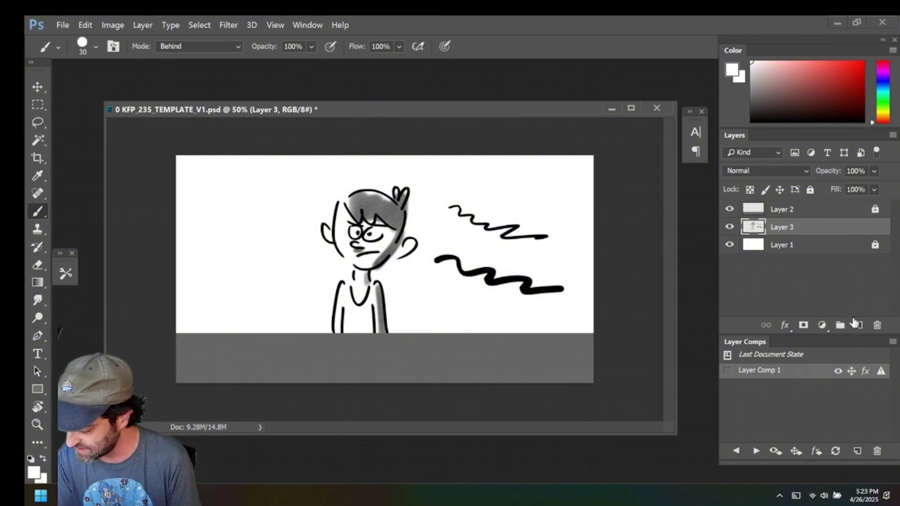
{"action": "left_click", "coordinate": [813, 246]}
{"action": "left_click", "coordinate": [858, 325]}
{"action": "left_click", "coordinate": [85, 25]}
{"action": "left_click", "coordinate": [110, 180]}
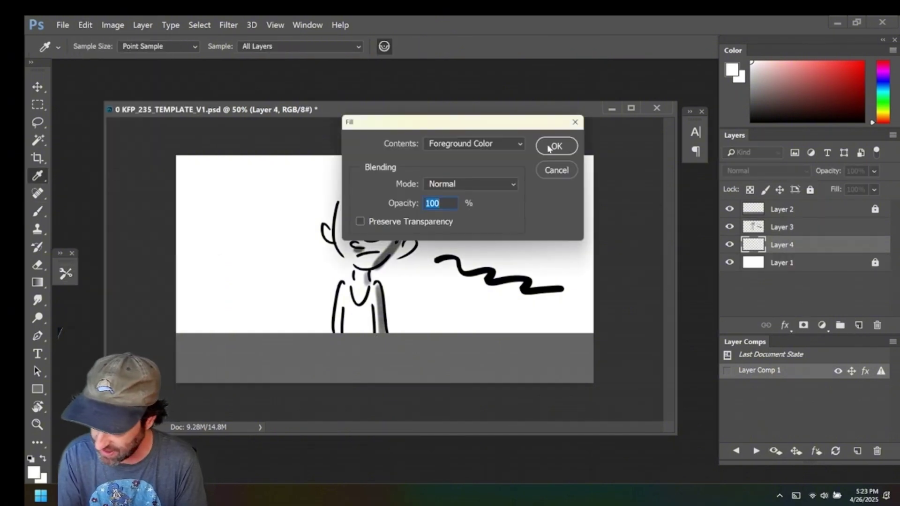
{"action": "left_click", "coordinate": [476, 143]}
{"action": "left_click", "coordinate": [452, 231]}
{"action": "left_click", "coordinate": [555, 145]}
{"action": "left_click_drag", "start_coordinate": [874, 171], "coordinate": [846, 188]}
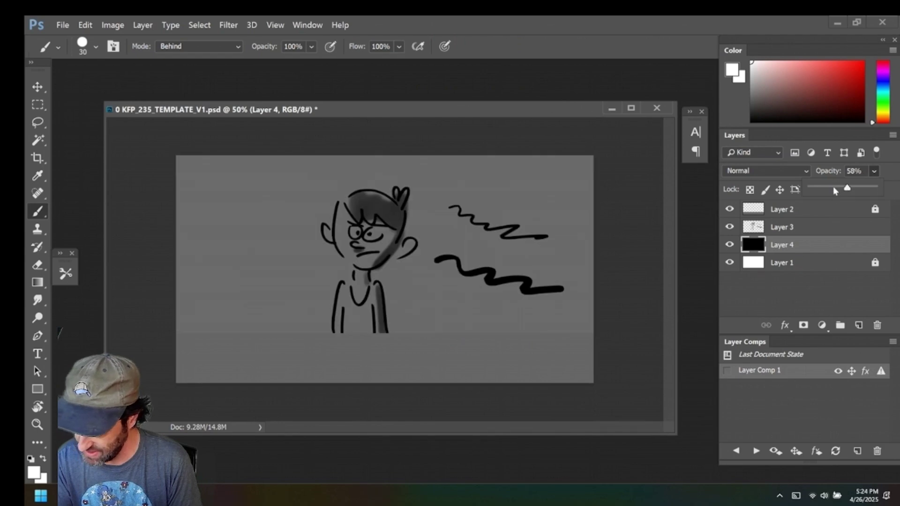
- Paint white behind the character's torso, neck and head on Layer 3, using the cell brush preset and adjusting its size
{"action": "left_click", "coordinate": [782, 227]}
{"action": "left_click", "coordinate": [65, 273]}
{"action": "left_click", "coordinate": [141, 314]}
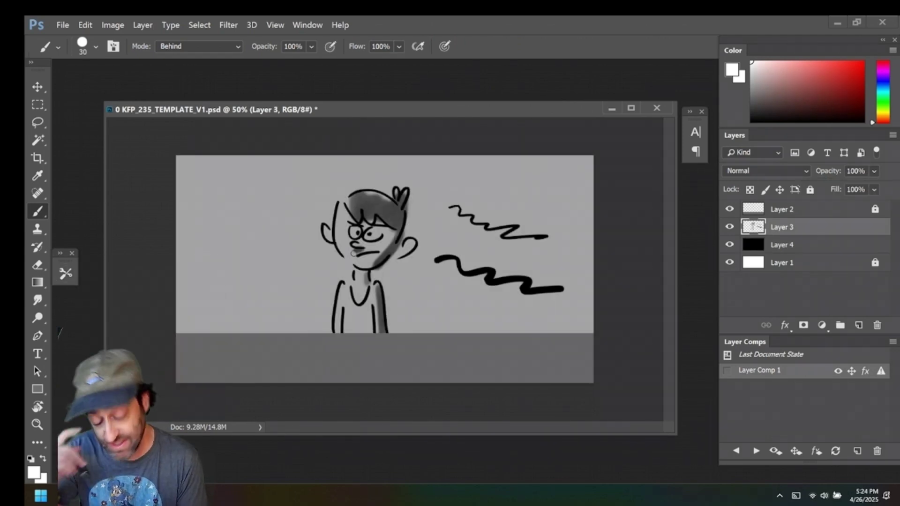
{"action": "key", "text": "bracketright"}
{"action": "key", "text": "bracketright"}
{"action": "key", "text": "bracketright"}
{"action": "key", "text": "bracketright"}
{"action": "mouse_move", "coordinate": [341, 287]}
{"action": "left_mouse_down"}
{"action": "mouse_move", "coordinate": [349, 330]}
{"action": "mouse_move", "coordinate": [370, 293]}
{"action": "mouse_move", "coordinate": [379, 330]}
{"action": "left_mouse_up"}
{"action": "key", "text": "bracketleft"}
{"action": "key", "text": "bracketleft"}
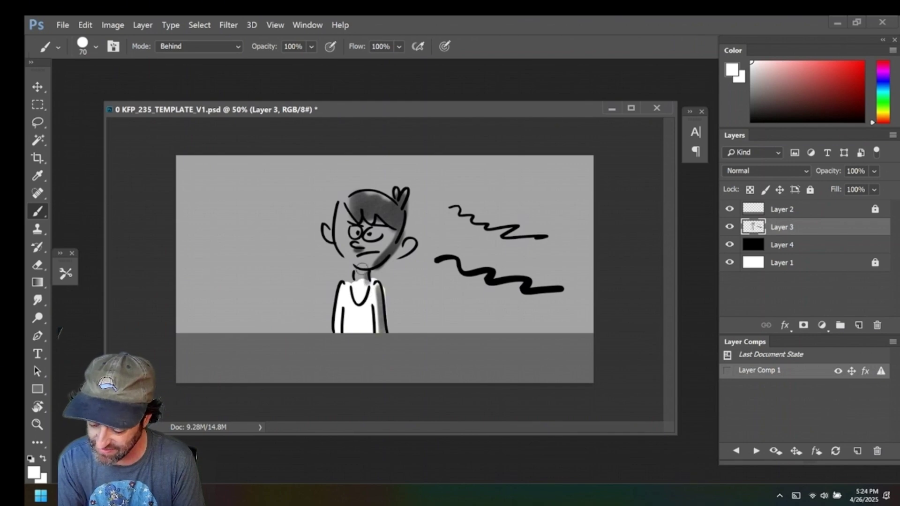
{"action": "mouse_move", "coordinate": [361, 277]}
{"action": "left_mouse_down"}
{"action": "mouse_move", "coordinate": [365, 264]}
{"action": "mouse_move", "coordinate": [334, 237]}
{"action": "mouse_move", "coordinate": [359, 196]}
{"action": "mouse_move", "coordinate": [393, 199]}
{"action": "mouse_move", "coordinate": [403, 237]}
{"action": "mouse_move", "coordinate": [361, 276]}
{"action": "left_mouse_up"}
{"action": "key", "text": "bracketright"}
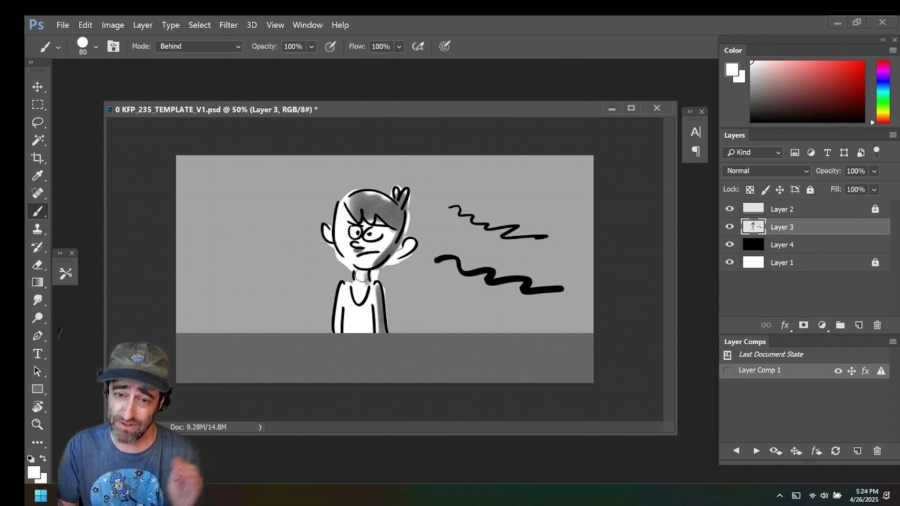
- Draw a small upright pen barrel with an X-marked button near the canvas's left edge, in black at brush size 30
{"action": "left_click", "coordinate": [66, 273]}
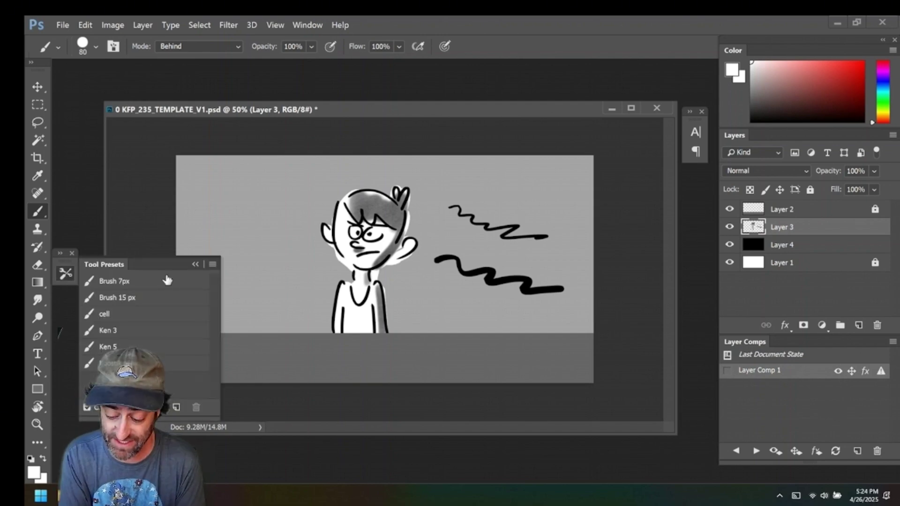
{"action": "left_click", "coordinate": [167, 281]}
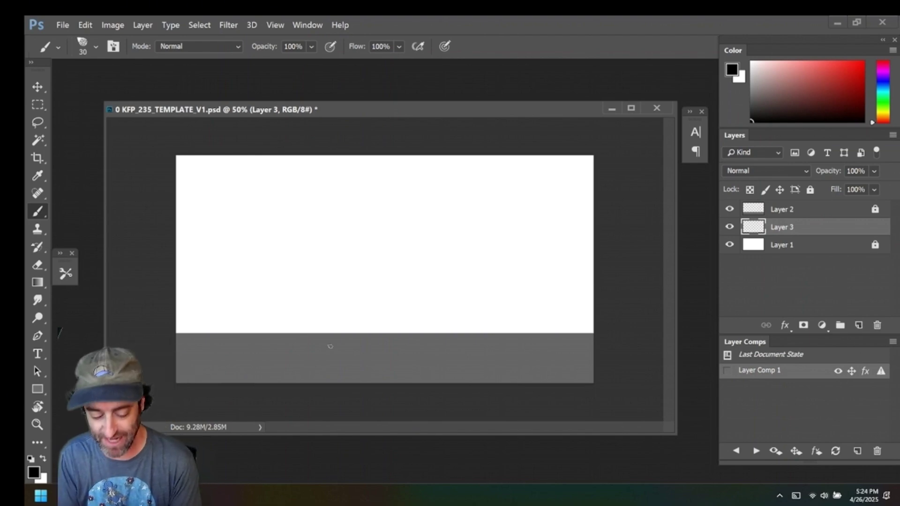
{"action": "mouse_move", "coordinate": [199, 228]}
{"action": "left_mouse_down"}
{"action": "mouse_move", "coordinate": [206, 278]}
{"action": "mouse_move", "coordinate": [216, 240]}
{"action": "left_mouse_up"}
{"action": "mouse_move", "coordinate": [201, 259]}
{"action": "left_mouse_down"}
{"action": "mouse_move", "coordinate": [225, 258]}
{"action": "mouse_move", "coordinate": [182, 257]}
{"action": "mouse_move", "coordinate": [217, 257]}
{"action": "left_mouse_up"}
{"action": "left_click_drag", "start_coordinate": [216, 245], "coordinate": [206, 257]}
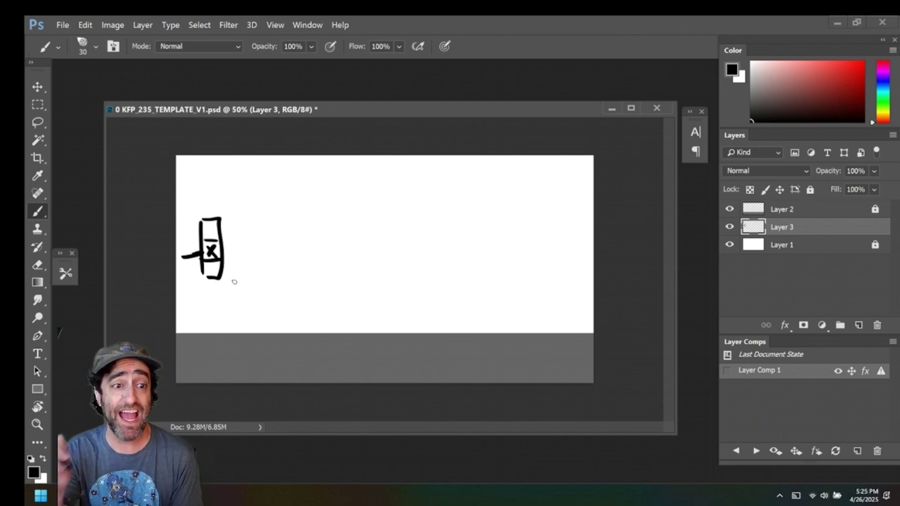
- Swap the foreground and background colours back and forth, ending with black as the foreground
{"action": "key", "text": "x"}
{"action": "key", "text": "x"}
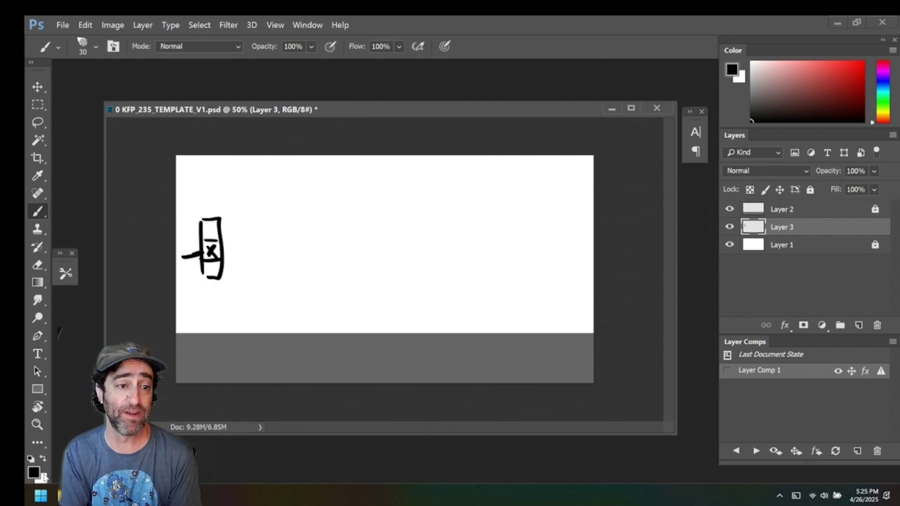
{"action": "key", "text": "x"}
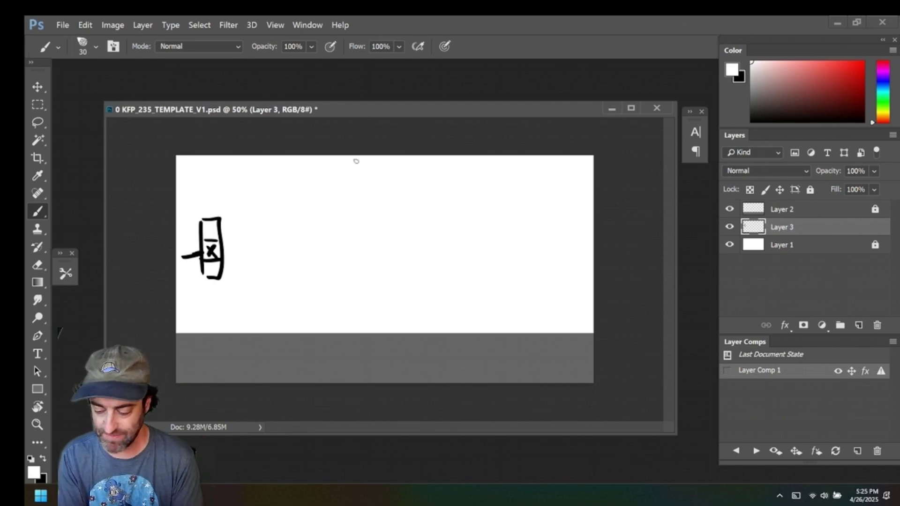
{"action": "key", "text": "x"}
- Sketch a new character head in the middle of the canvas with a zigzag fringe, two ears and a hair bun
{"action": "left_click_drag", "start_coordinate": [349, 206], "coordinate": [423, 233]}
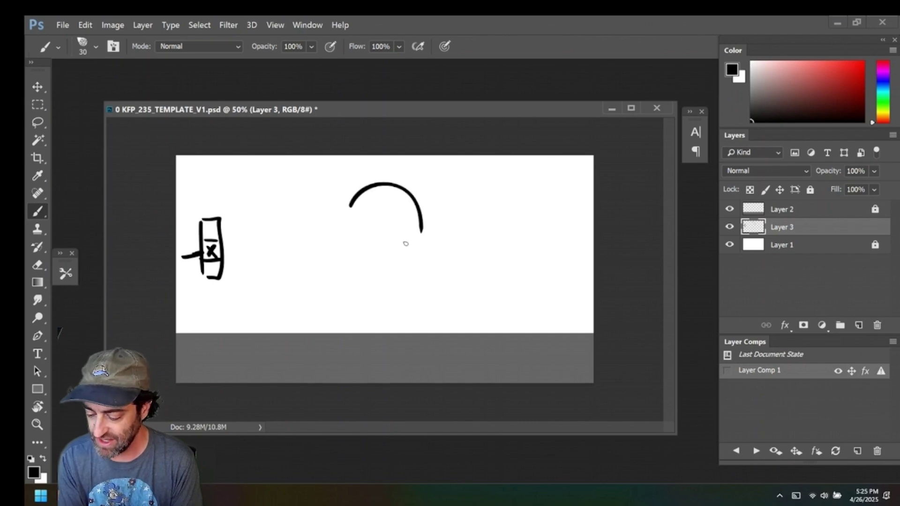
{"action": "left_click_drag", "start_coordinate": [335, 219], "coordinate": [348, 264]}
{"action": "left_click_drag", "start_coordinate": [418, 234], "coordinate": [388, 277]}
{"action": "mouse_move", "coordinate": [364, 180]}
{"action": "left_mouse_down"}
{"action": "mouse_move", "coordinate": [402, 210]}
{"action": "mouse_move", "coordinate": [432, 259]}
{"action": "left_mouse_up"}
{"action": "left_click_drag", "start_coordinate": [328, 212], "coordinate": [329, 239]}
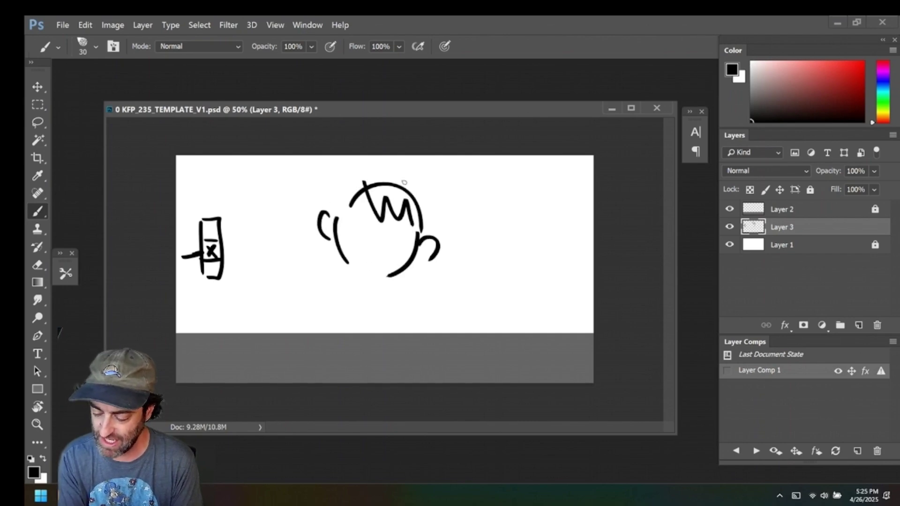
{"action": "mouse_move", "coordinate": [414, 189]}
{"action": "left_mouse_down"}
{"action": "mouse_move", "coordinate": [419, 172]}
{"action": "mouse_move", "coordinate": [419, 197]}
{"action": "left_mouse_up"}
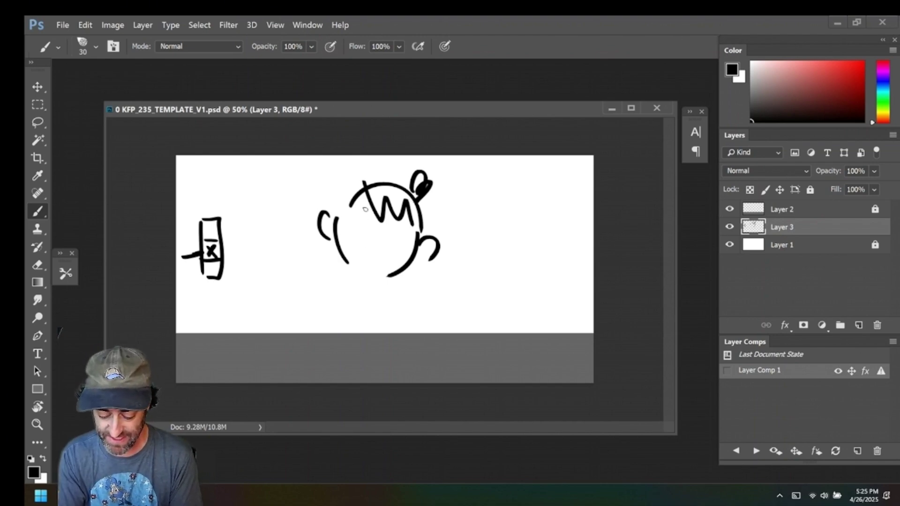
- Clean up the head's hairline and upper outline, alternating white and black brush strokes
{"action": "key", "text": "x"}
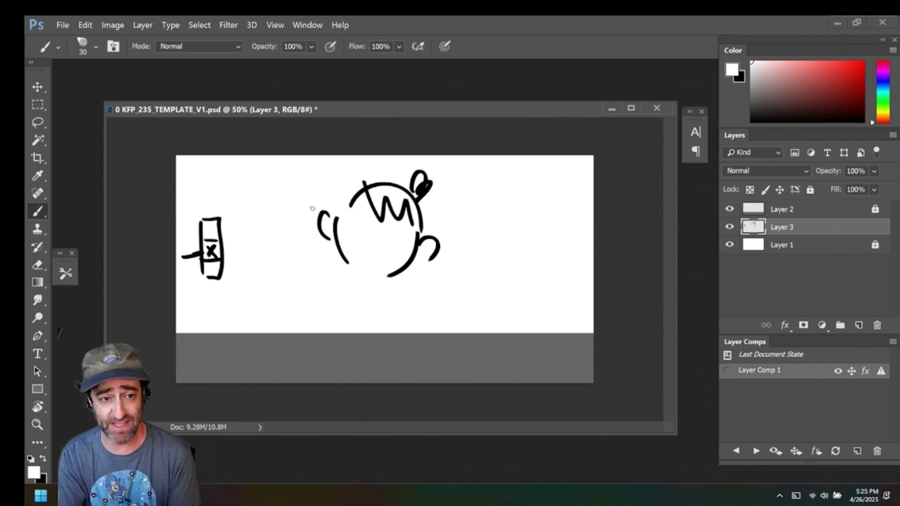
{"action": "mouse_move", "coordinate": [362, 181]}
{"action": "left_mouse_down"}
{"action": "mouse_move", "coordinate": [336, 212]}
{"action": "mouse_move", "coordinate": [366, 243]}
{"action": "mouse_move", "coordinate": [403, 227]}
{"action": "left_mouse_up"}
{"action": "key", "text": "x"}
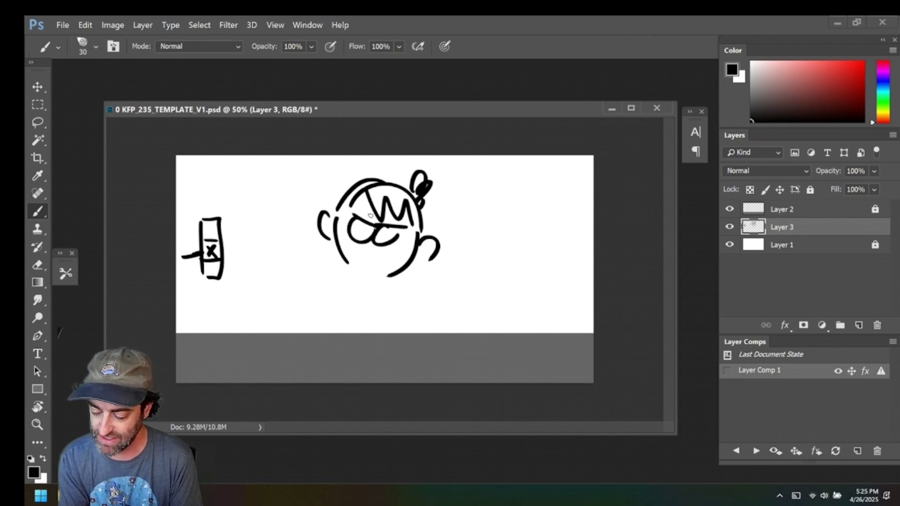
{"action": "key", "text": "ctrl+z"}
{"action": "left_click_drag", "start_coordinate": [369, 201], "coordinate": [358, 209]}
- Draw the character's eyes and pupils, switching between black and white paint to carve out their shapes
{"action": "left_click_drag", "start_coordinate": [367, 231], "coordinate": [371, 237]}
{"action": "mouse_move", "coordinate": [384, 238]}
{"action": "left_mouse_down"}
{"action": "mouse_move", "coordinate": [392, 233]}
{"action": "mouse_move", "coordinate": [371, 237]}
{"action": "mouse_move", "coordinate": [397, 238]}
{"action": "mouse_move", "coordinate": [371, 237]}
{"action": "left_mouse_up"}
{"action": "key", "text": "x"}
{"action": "key", "text": "x"}
{"action": "mouse_move", "coordinate": [389, 237]}
{"action": "left_mouse_down"}
{"action": "mouse_move", "coordinate": [399, 237]}
{"action": "mouse_move", "coordinate": [376, 238]}
{"action": "left_mouse_up"}
{"action": "key", "text": "x"}
{"action": "left_click_drag", "start_coordinate": [385, 233], "coordinate": [399, 240]}
{"action": "key", "text": "x"}
{"action": "mouse_move", "coordinate": [347, 227]}
{"action": "left_mouse_down"}
{"action": "mouse_move", "coordinate": [382, 239]}
{"action": "mouse_move", "coordinate": [353, 231]}
{"action": "left_mouse_up"}
- Draw the character's nose, smile and jaw, and add the neck, collar and shoulders down to the grey band
{"action": "left_click_drag", "start_coordinate": [372, 249], "coordinate": [379, 256]}
{"action": "left_click_drag", "start_coordinate": [389, 233], "coordinate": [399, 253]}
{"action": "mouse_move", "coordinate": [346, 260]}
{"action": "left_mouse_down"}
{"action": "mouse_move", "coordinate": [375, 281]}
{"action": "mouse_move", "coordinate": [369, 310]}
{"action": "left_mouse_up"}
{"action": "mouse_move", "coordinate": [383, 281]}
{"action": "left_mouse_down"}
{"action": "mouse_move", "coordinate": [383, 302]}
{"action": "mouse_move", "coordinate": [410, 332]}
{"action": "left_mouse_up"}
{"action": "left_click_drag", "start_coordinate": [364, 297], "coordinate": [347, 328]}
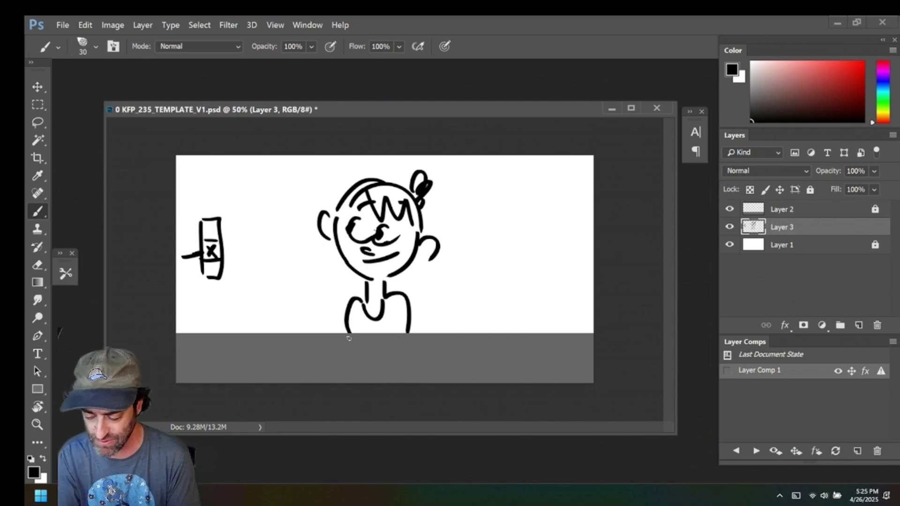
- Draw a pointer line from the lower part of the pen sketch and label it "ALT"
{"action": "left_click_drag", "start_coordinate": [211, 272], "coordinate": [191, 300]}
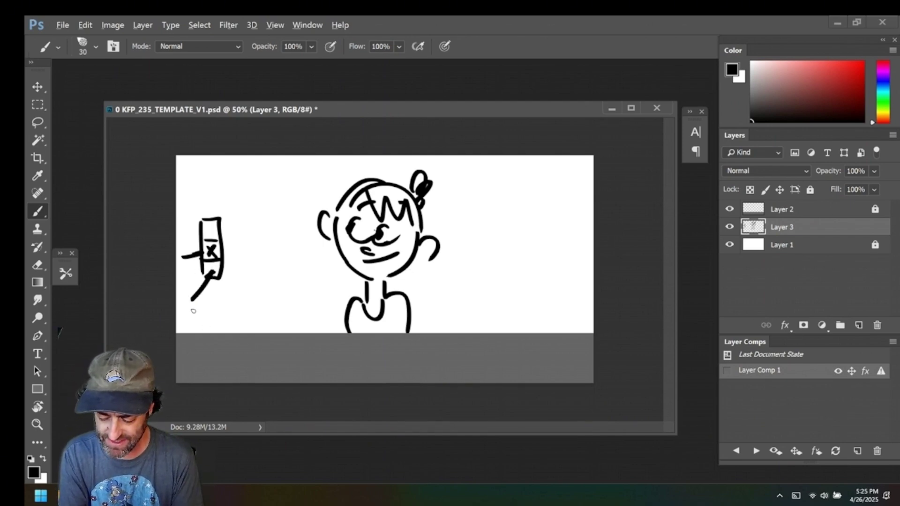
{"action": "left_click_drag", "start_coordinate": [195, 315], "coordinate": [192, 304]}
{"action": "left_click_drag", "start_coordinate": [189, 306], "coordinate": [208, 316]}
{"action": "left_click_drag", "start_coordinate": [206, 305], "coordinate": [219, 301]}
{"action": "left_click_drag", "start_coordinate": [213, 302], "coordinate": [214, 316]}
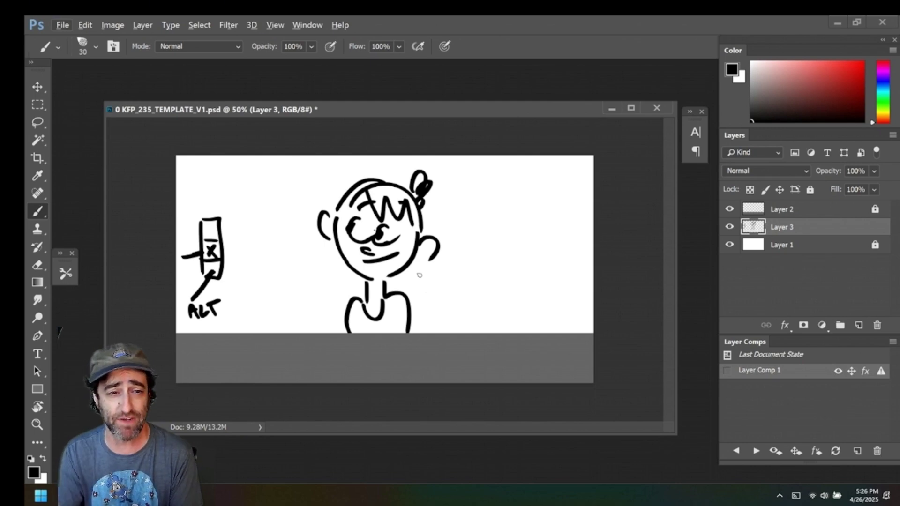
- Sample the grey of the lower band and draw several short grey strokes to the right of the head
{"action": "left_click", "coordinate": [293, 347], "text": "alt"}
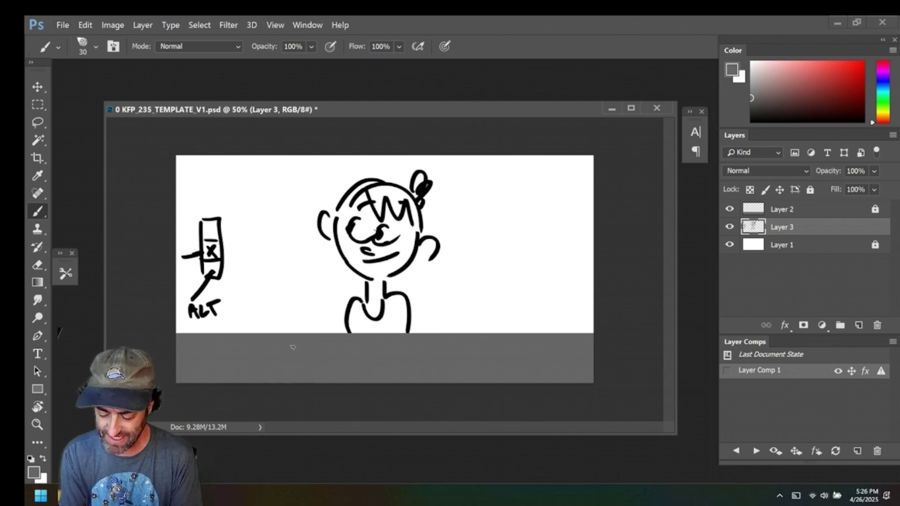
{"action": "left_click_drag", "start_coordinate": [456, 266], "coordinate": [466, 243]}
{"action": "mouse_move", "coordinate": [461, 271]}
{"action": "left_mouse_down"}
{"action": "mouse_move", "coordinate": [471, 242]}
{"action": "mouse_move", "coordinate": [506, 231]}
{"action": "left_mouse_up"}
{"action": "mouse_move", "coordinate": [515, 259]}
{"action": "left_mouse_down"}
{"action": "mouse_move", "coordinate": [527, 226]}
{"action": "mouse_move", "coordinate": [546, 223]}
{"action": "left_mouse_up"}
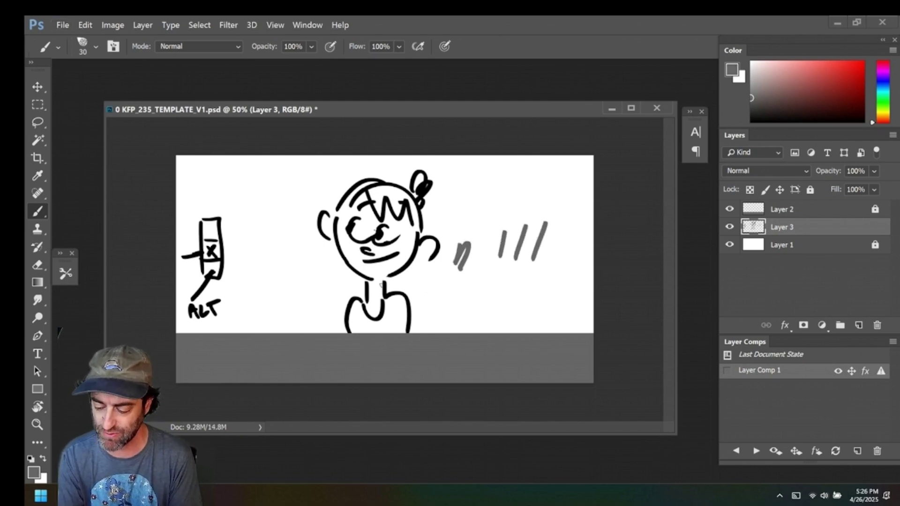
- Add a new layer above Layer 3 in Multiply mode and shade the right side of the face in grey at brush size 80
{"action": "key", "text": "bracketright"}
{"action": "key", "text": "bracketright"}
{"action": "key", "text": "bracketright"}
{"action": "key", "text": "bracketright"}
{"action": "key", "text": "bracketright"}
{"action": "left_click", "coordinate": [858, 325]}
{"action": "left_click", "coordinate": [761, 175]}
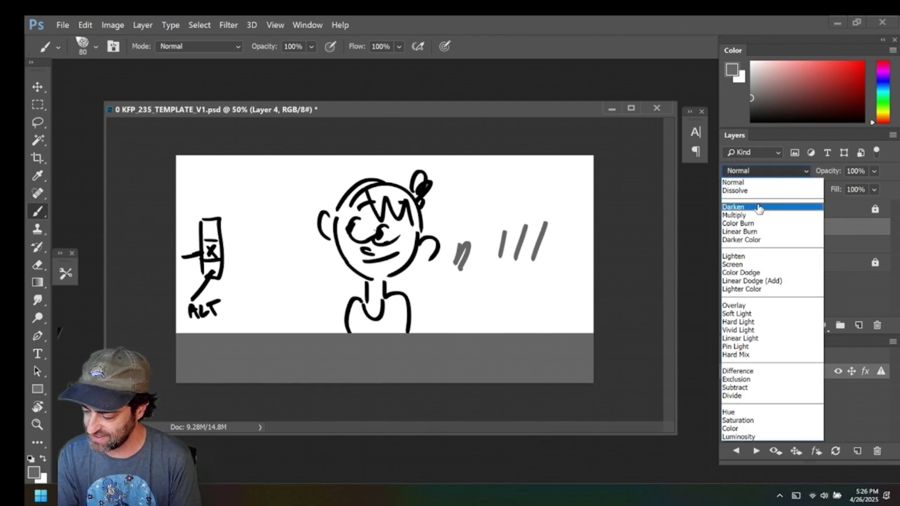
{"action": "left_click", "coordinate": [761, 206]}
{"action": "left_click", "coordinate": [761, 173]}
{"action": "left_click", "coordinate": [754, 214]}
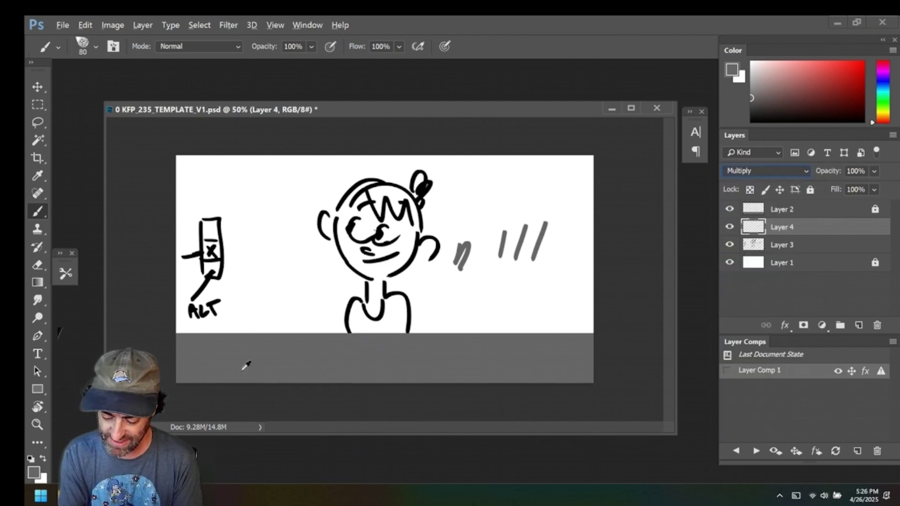
{"action": "mouse_move", "coordinate": [414, 206]}
{"action": "left_mouse_down"}
{"action": "mouse_move", "coordinate": [395, 265]}
{"action": "mouse_move", "coordinate": [381, 276]}
{"action": "left_mouse_up"}
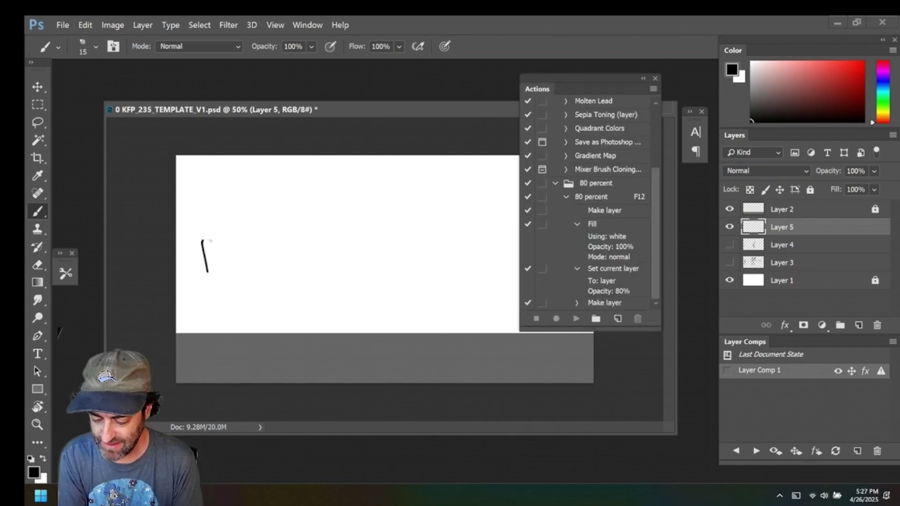
- Finish a small upright box split into three cells near the frame's left edge, with a downward arrow pointing at its top
{"action": "left_click_drag", "start_coordinate": [206, 271], "coordinate": [218, 285]}
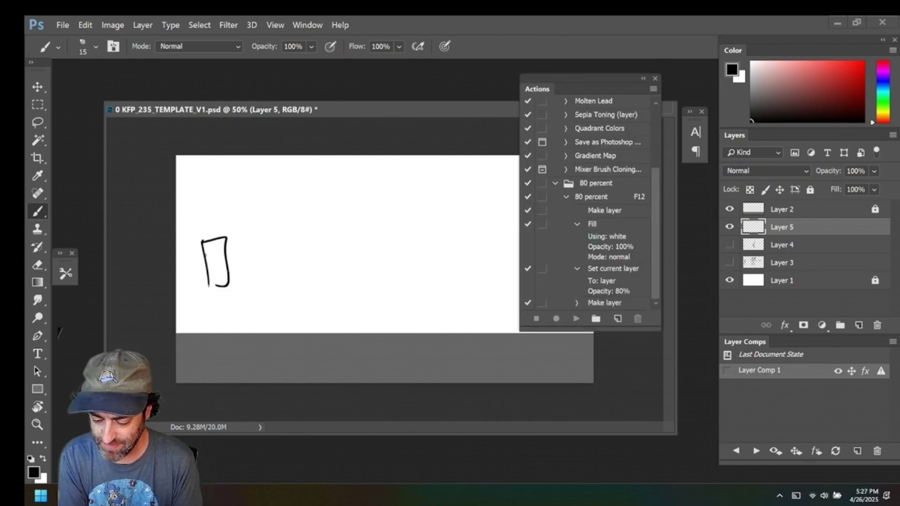
{"action": "mouse_move", "coordinate": [204, 254]}
{"action": "left_mouse_down"}
{"action": "mouse_move", "coordinate": [229, 252]}
{"action": "mouse_move", "coordinate": [228, 267]}
{"action": "left_mouse_up"}
{"action": "left_click_drag", "start_coordinate": [213, 208], "coordinate": [216, 245]}
{"action": "left_click_drag", "start_coordinate": [210, 232], "coordinate": [221, 233]}
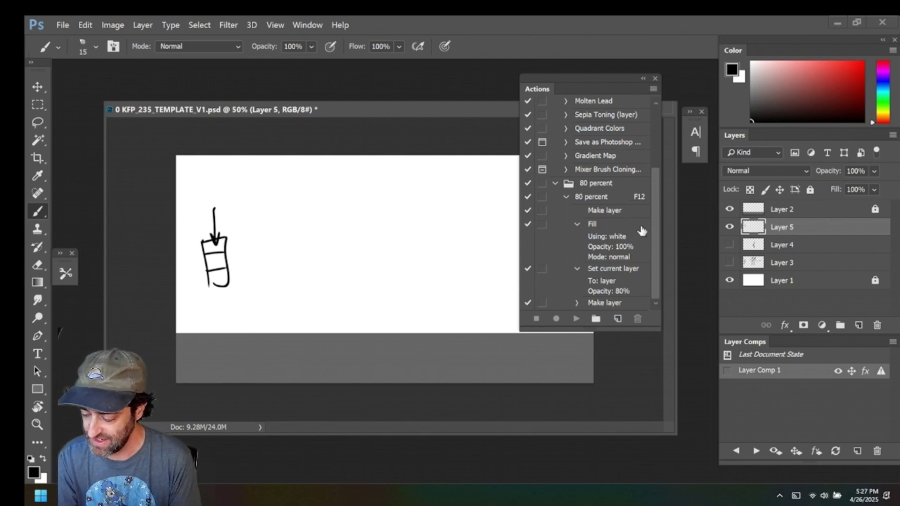
- Run the "80 percent" action over the sketch and select the white fill layer followed by the empty layer above it
{"action": "left_click", "coordinate": [592, 197]}
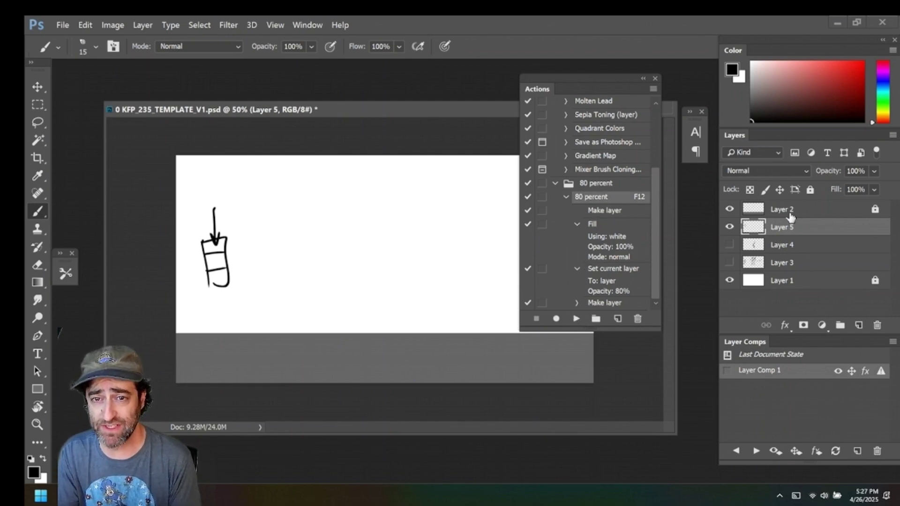
{"action": "left_click", "coordinate": [575, 319]}
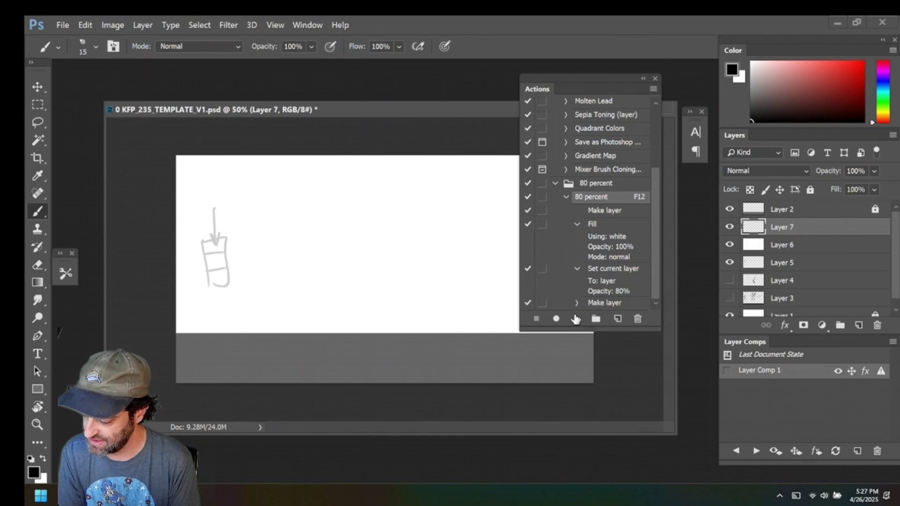
{"action": "left_click", "coordinate": [783, 247]}
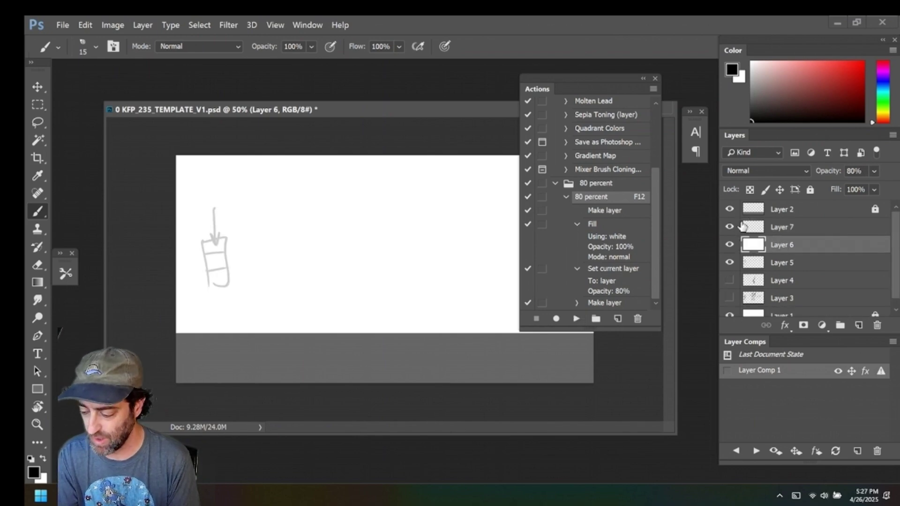
{"action": "left_click", "coordinate": [772, 228]}
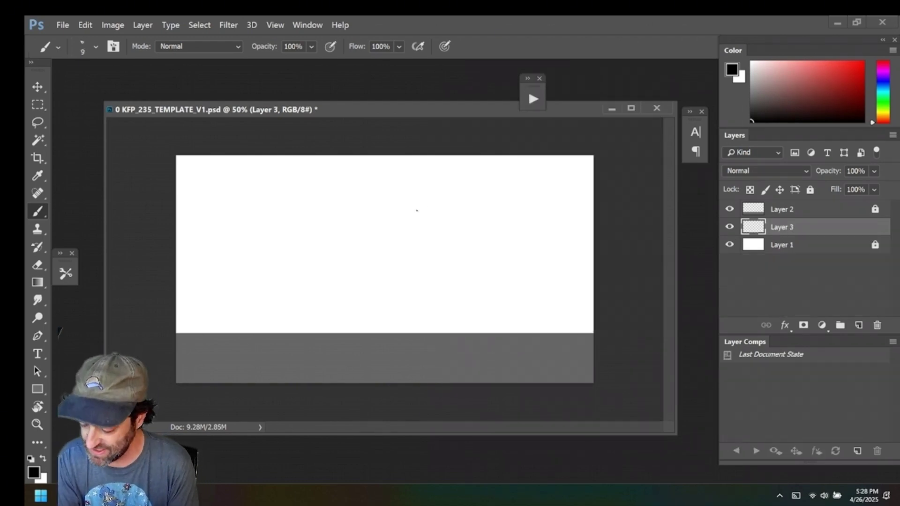
- Draw a small boy right of centre on Layer 3, with head, hair tuft, ears, neck, torso, arms and hands
{"action": "mouse_move", "coordinate": [417, 210]}
{"action": "left_mouse_down"}
{"action": "mouse_move", "coordinate": [456, 212]}
{"action": "mouse_move", "coordinate": [424, 248]}
{"action": "mouse_move", "coordinate": [456, 216]}
{"action": "mouse_move", "coordinate": [445, 230]}
{"action": "left_mouse_up"}
{"action": "left_click_drag", "start_coordinate": [455, 209], "coordinate": [461, 201]}
{"action": "left_click_drag", "start_coordinate": [415, 218], "coordinate": [413, 242]}
{"action": "left_click_drag", "start_coordinate": [464, 223], "coordinate": [466, 242]}
{"action": "left_click_drag", "start_coordinate": [429, 243], "coordinate": [415, 308]}
{"action": "left_click_drag", "start_coordinate": [442, 266], "coordinate": [453, 298]}
{"action": "mouse_move", "coordinate": [429, 277]}
{"action": "left_mouse_down"}
{"action": "mouse_move", "coordinate": [428, 315]}
{"action": "mouse_move", "coordinate": [445, 323]}
{"action": "mouse_move", "coordinate": [408, 319]}
{"action": "mouse_move", "coordinate": [463, 318]}
{"action": "left_mouse_up"}
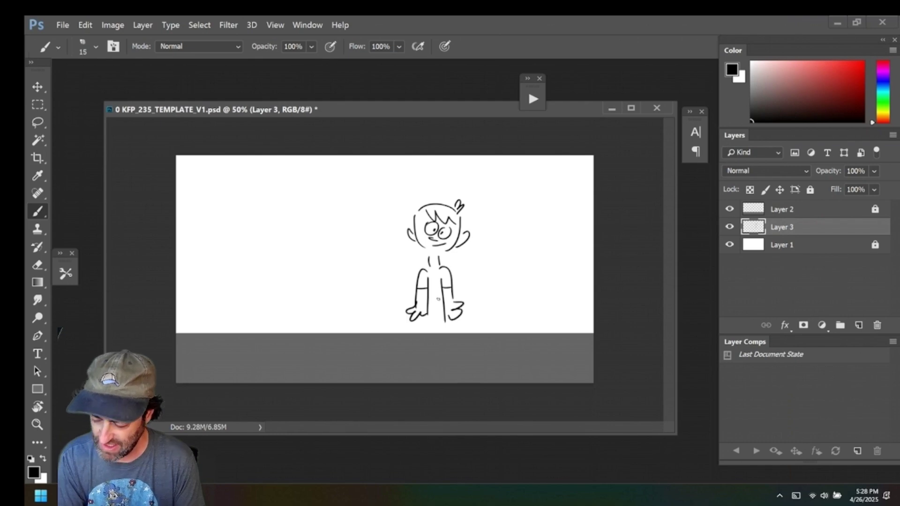
- Add a new layer above Layer 3 and draw a large foreground head outline on the left at brush size 50
{"action": "key", "text": "bracketright"}
{"action": "key", "text": "bracketright"}
{"action": "left_click", "coordinate": [857, 325]}
{"action": "key", "text": "bracketright"}
{"action": "key", "text": "bracketright"}
{"action": "key", "text": "bracketright"}
{"action": "mouse_move", "coordinate": [227, 208]}
{"action": "left_mouse_down"}
{"action": "mouse_move", "coordinate": [310, 215]}
{"action": "mouse_move", "coordinate": [217, 217]}
{"action": "mouse_move", "coordinate": [229, 285]}
{"action": "left_mouse_up"}
{"action": "left_click_drag", "start_coordinate": [339, 216], "coordinate": [324, 294]}
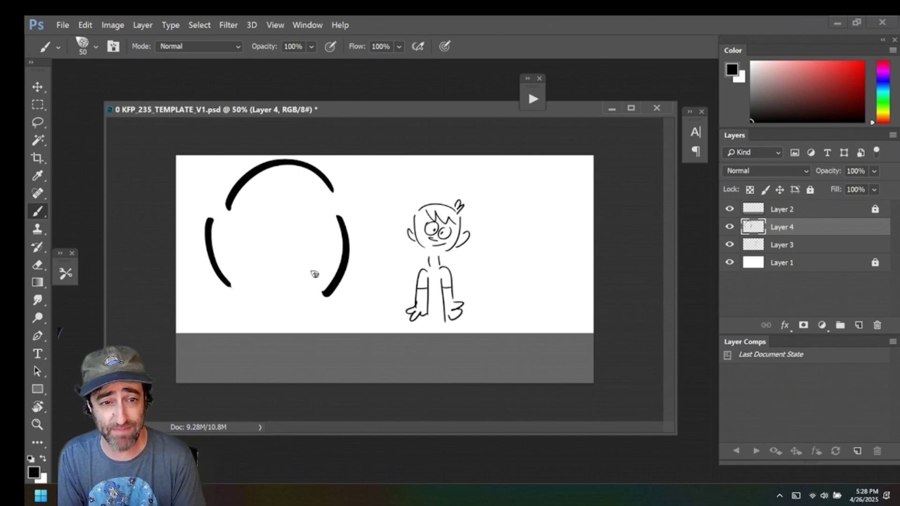
- Add the cap brim, hair strokes, ear, jaw and neck to the large foreground head
{"action": "mouse_move", "coordinate": [224, 210]}
{"action": "left_mouse_down"}
{"action": "mouse_move", "coordinate": [348, 209]}
{"action": "mouse_move", "coordinate": [390, 197]}
{"action": "mouse_move", "coordinate": [346, 212]}
{"action": "left_mouse_up"}
{"action": "left_click_drag", "start_coordinate": [321, 254], "coordinate": [313, 275]}
{"action": "left_click_drag", "start_coordinate": [217, 227], "coordinate": [293, 238]}
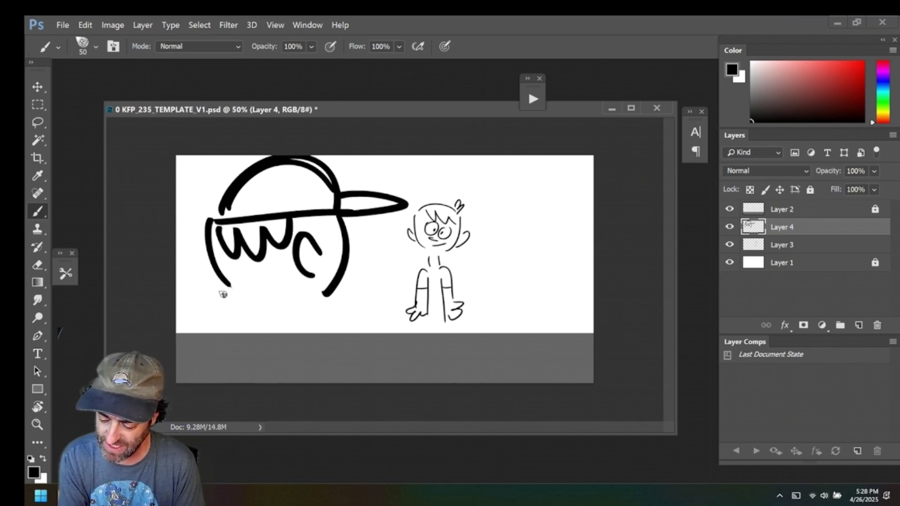
{"action": "mouse_move", "coordinate": [219, 281]}
{"action": "left_mouse_down"}
{"action": "mouse_move", "coordinate": [271, 310]}
{"action": "mouse_move", "coordinate": [256, 334]}
{"action": "mouse_move", "coordinate": [297, 333]}
{"action": "left_mouse_up"}
{"action": "left_click_drag", "start_coordinate": [330, 292], "coordinate": [302, 320]}
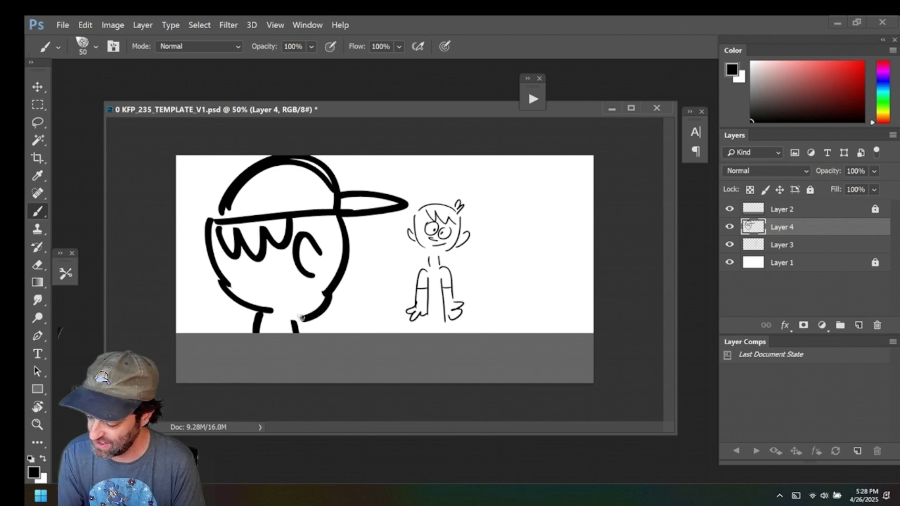
- Add a new layer directly above the white background layer and sketch a tree on the right at brush size 10
{"action": "key", "text": "bracketleft"}
{"action": "key", "text": "bracketleft"}
{"action": "key", "text": "bracketleft"}
{"action": "key", "text": "bracketleft"}
{"action": "key", "text": "bracketleft"}
{"action": "key", "text": "bracketleft"}
{"action": "key", "text": "bracketleft"}
{"action": "left_click", "coordinate": [834, 263]}
{"action": "left_click", "coordinate": [852, 325]}
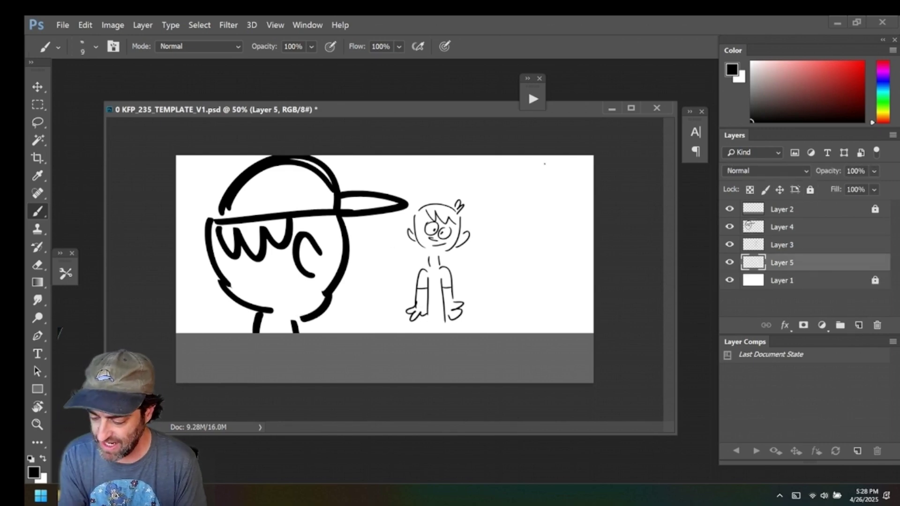
{"action": "key", "text": "bracketright"}
{"action": "mouse_move", "coordinate": [511, 159]}
{"action": "left_mouse_down"}
{"action": "mouse_move", "coordinate": [522, 212]}
{"action": "mouse_move", "coordinate": [559, 217]}
{"action": "mouse_move", "coordinate": [555, 300]}
{"action": "left_mouse_up"}
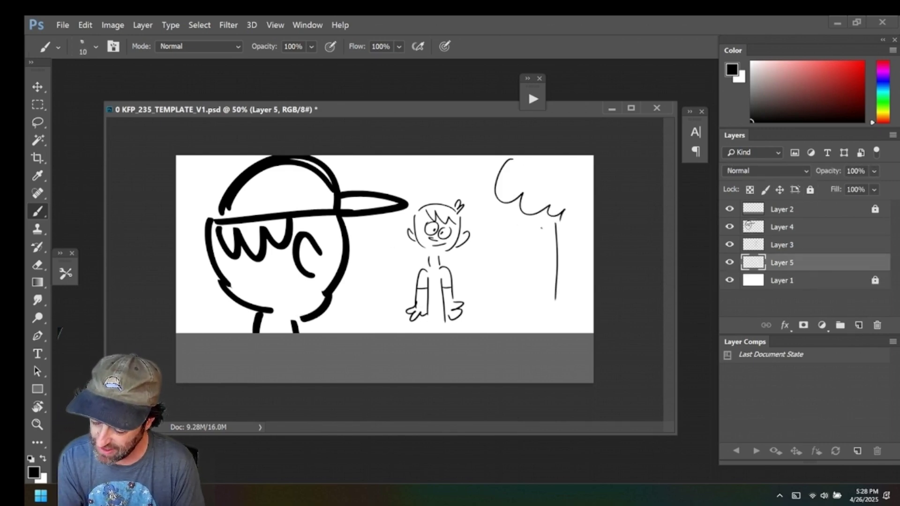
- Sketch the background structure, ground lines and left-edge tree, and set the opacity of Layer 5 to 33%
{"action": "left_click_drag", "start_coordinate": [534, 228], "coordinate": [546, 252]}
{"action": "left_click_drag", "start_coordinate": [505, 264], "coordinate": [506, 309]}
{"action": "left_click_drag", "start_coordinate": [471, 304], "coordinate": [500, 284]}
{"action": "left_click_drag", "start_coordinate": [478, 324], "coordinate": [563, 328]}
{"action": "key", "text": "alt+bracketright"}
{"action": "left_click_drag", "start_coordinate": [178, 161], "coordinate": [175, 253]}
{"action": "left_click_drag", "start_coordinate": [183, 264], "coordinate": [187, 324]}
{"action": "left_click_drag", "start_coordinate": [192, 317], "coordinate": [221, 325]}
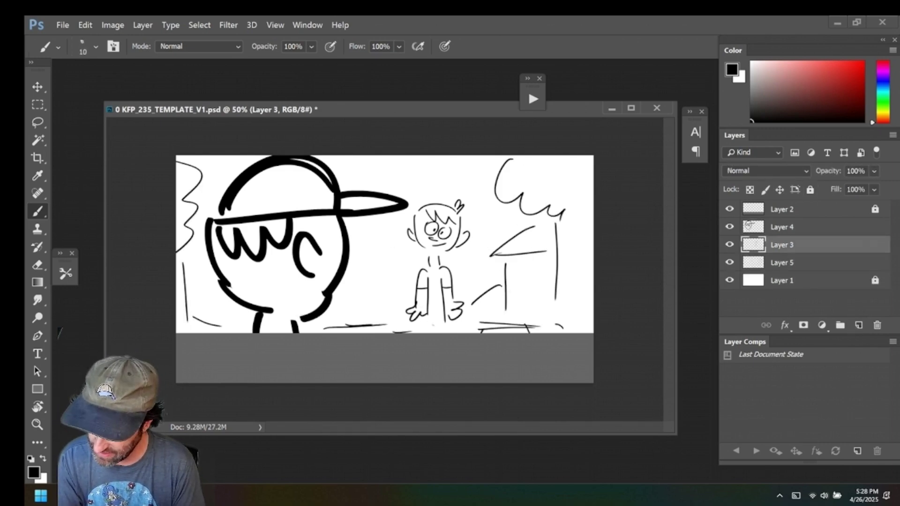
{"action": "left_click", "coordinate": [770, 262]}
{"action": "mouse_move", "coordinate": [874, 171]}
{"action": "left_mouse_down"}
{"action": "mouse_move", "coordinate": [863, 187]}
{"action": "mouse_move", "coordinate": [832, 188]}
{"action": "left_mouse_up"}
- Shade the large head's cap, hair, face and neck on Layer 4 with the soft shading brush preset at size 300
{"action": "left_click", "coordinate": [771, 226]}
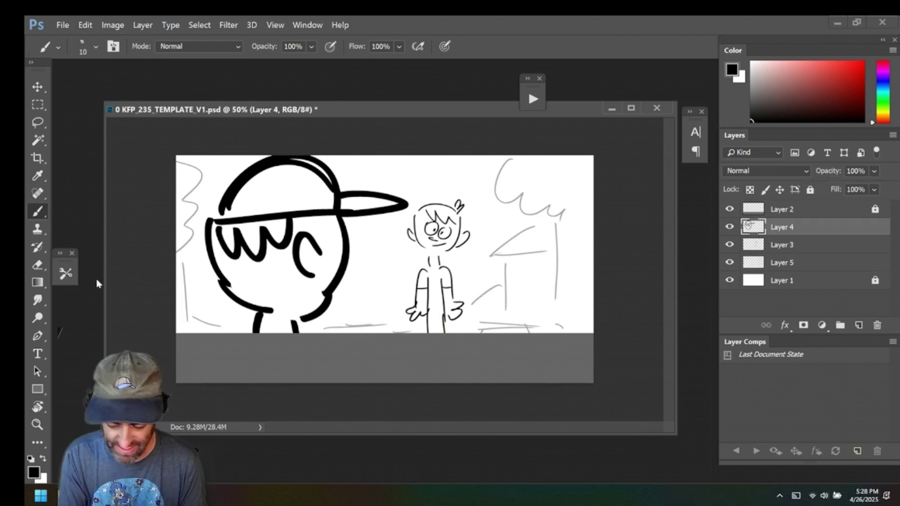
{"action": "left_click", "coordinate": [66, 273]}
{"action": "left_click", "coordinate": [153, 335]}
{"action": "mouse_move", "coordinate": [272, 201]}
{"action": "left_mouse_down"}
{"action": "mouse_move", "coordinate": [293, 283]}
{"action": "mouse_move", "coordinate": [285, 281]}
{"action": "left_mouse_up"}
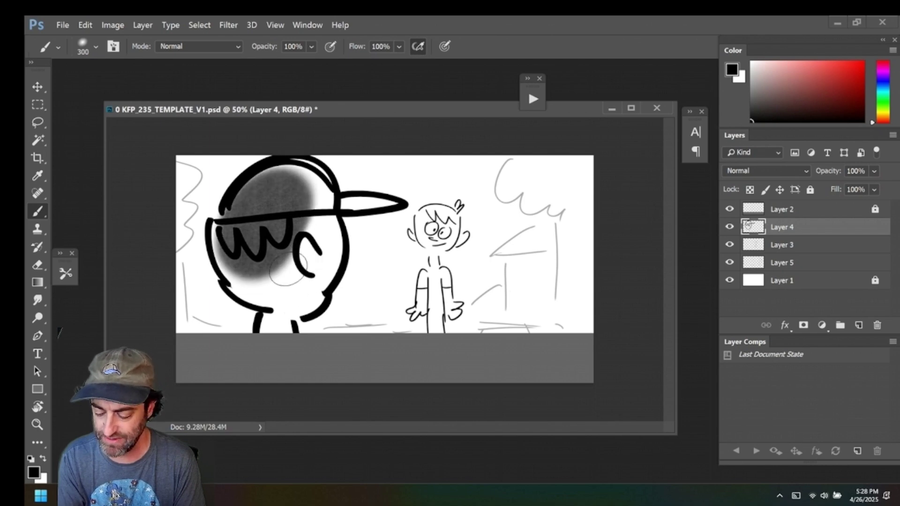
{"action": "left_click_drag", "start_coordinate": [244, 225], "coordinate": [300, 272]}
{"action": "left_click_drag", "start_coordinate": [318, 225], "coordinate": [291, 319]}
- Shade the small boy's hair, neck, shirt and legs on Layer 3 with the soft brush at size 50
{"action": "left_click", "coordinate": [771, 245]}
{"action": "key", "text": "bracketleft"}
{"action": "key", "text": "bracketleft"}
{"action": "key", "text": "bracketleft"}
{"action": "key", "text": "bracketleft"}
{"action": "key", "text": "bracketleft"}
{"action": "key", "text": "bracketleft"}
{"action": "key", "text": "bracketleft"}
{"action": "key", "text": "bracketleft"}
{"action": "key", "text": "bracketleft"}
{"action": "key", "text": "bracketleft"}
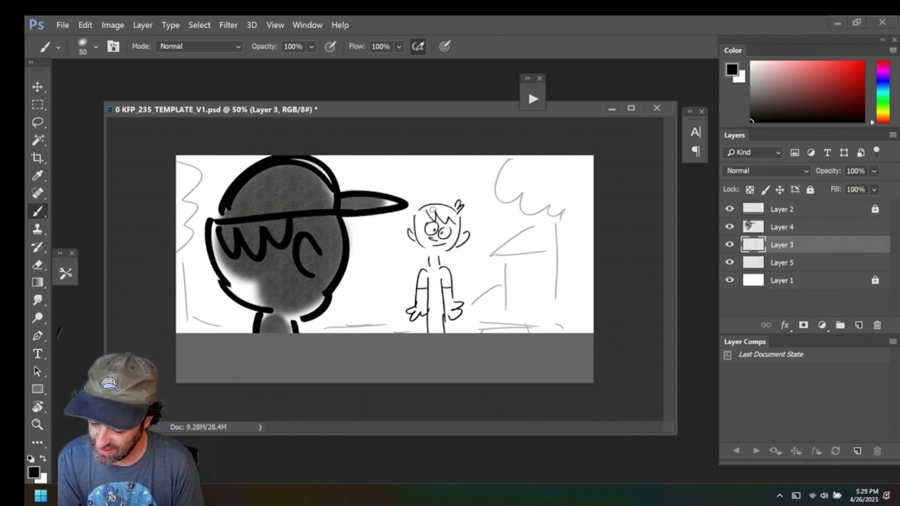
{"action": "mouse_move", "coordinate": [433, 209]}
{"action": "left_mouse_down"}
{"action": "mouse_move", "coordinate": [454, 214]}
{"action": "mouse_move", "coordinate": [438, 255]}
{"action": "mouse_move", "coordinate": [445, 276]}
{"action": "mouse_move", "coordinate": [431, 290]}
{"action": "mouse_move", "coordinate": [441, 334]}
{"action": "left_mouse_up"}
{"action": "key", "text": "bracketleft"}
{"action": "key", "text": "bracketleft"}
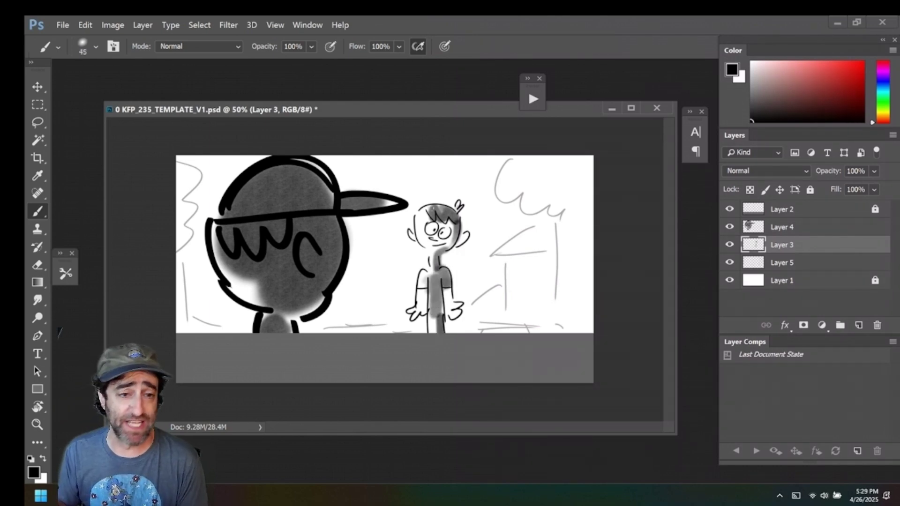
- Check what Layers 4, 3 and 5 each hold by hiding and reshowing them in turn, and select Layer 5
{"action": "left_click", "coordinate": [729, 227]}
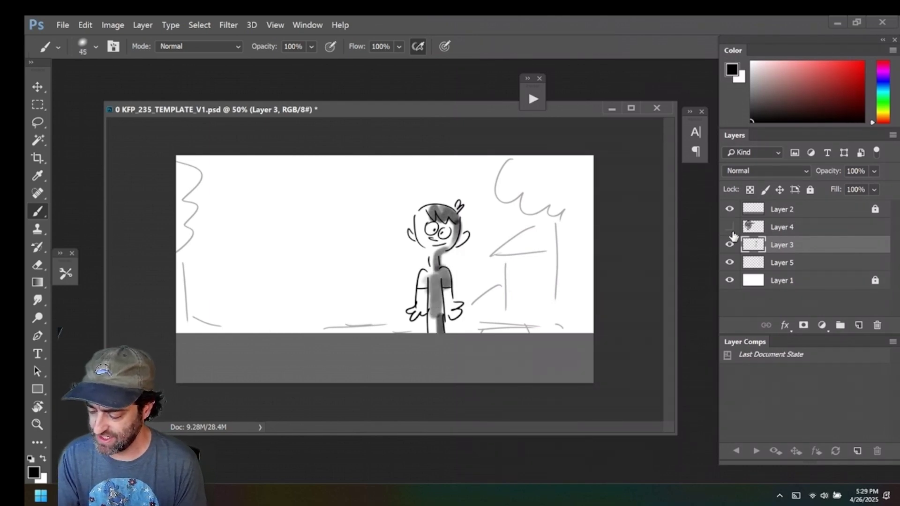
{"action": "left_click", "coordinate": [729, 227]}
{"action": "left_click", "coordinate": [729, 245]}
{"action": "left_click", "coordinate": [729, 244]}
{"action": "left_click", "coordinate": [729, 262]}
{"action": "left_click", "coordinate": [729, 263]}
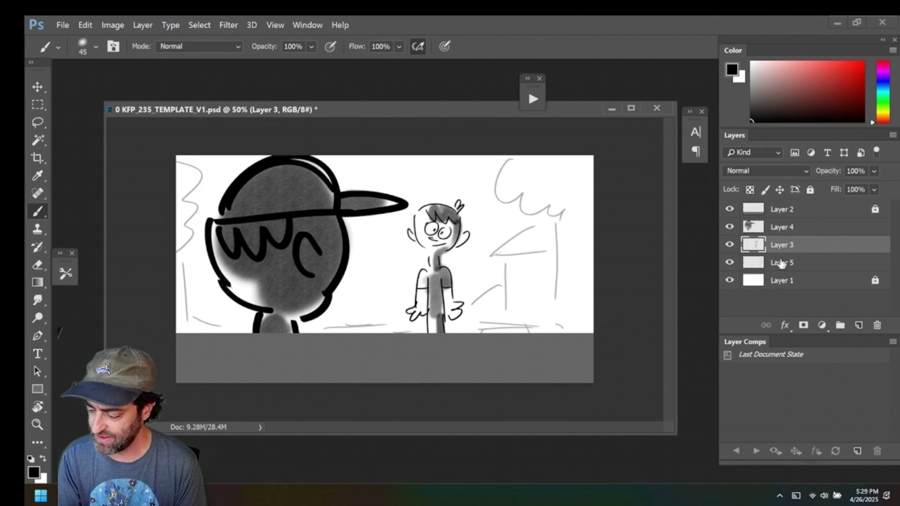
{"action": "left_click", "coordinate": [785, 263]}
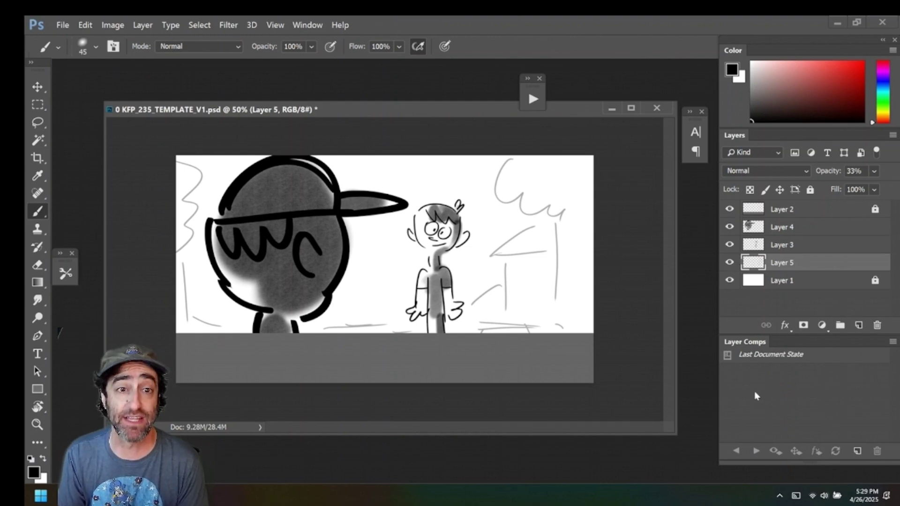
- Save the current drawing as a layer comp with the default name, recording visibility, position and appearance
{"action": "left_click", "coordinate": [310, 25]}
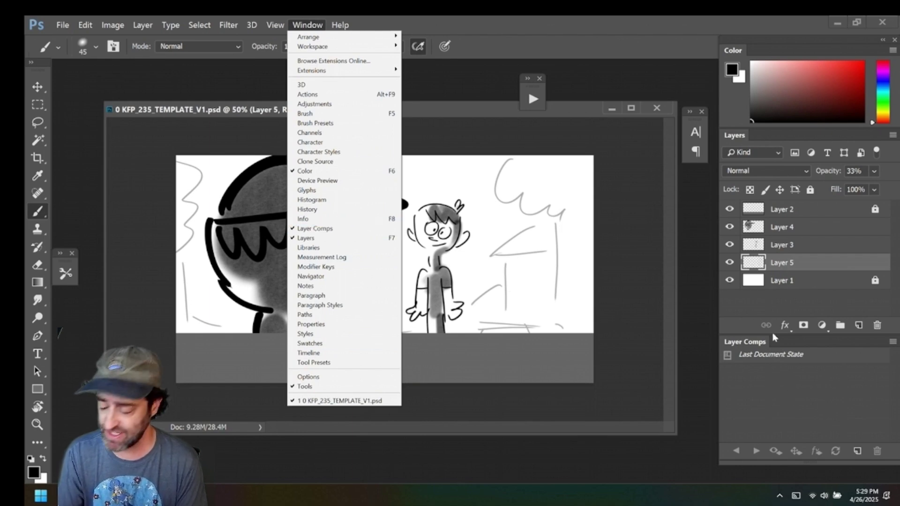
{"action": "left_click", "coordinate": [758, 364]}
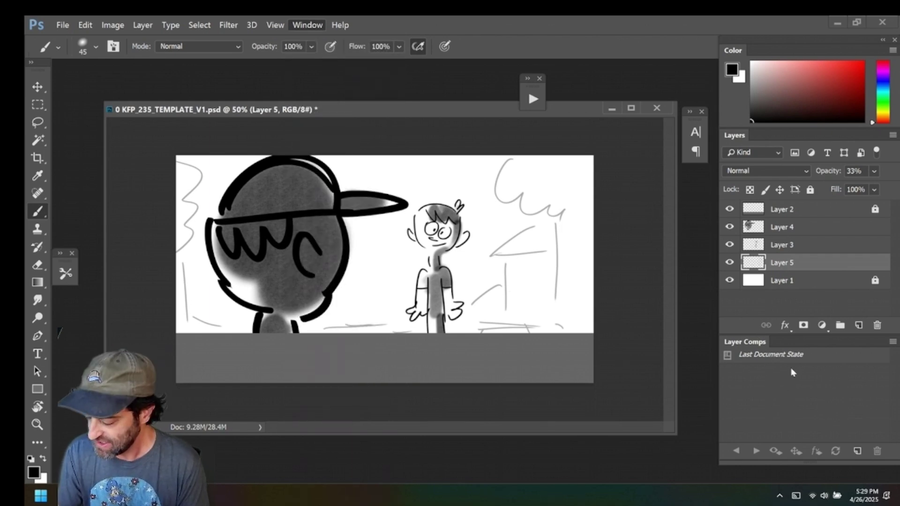
{"action": "left_click", "coordinate": [856, 452]}
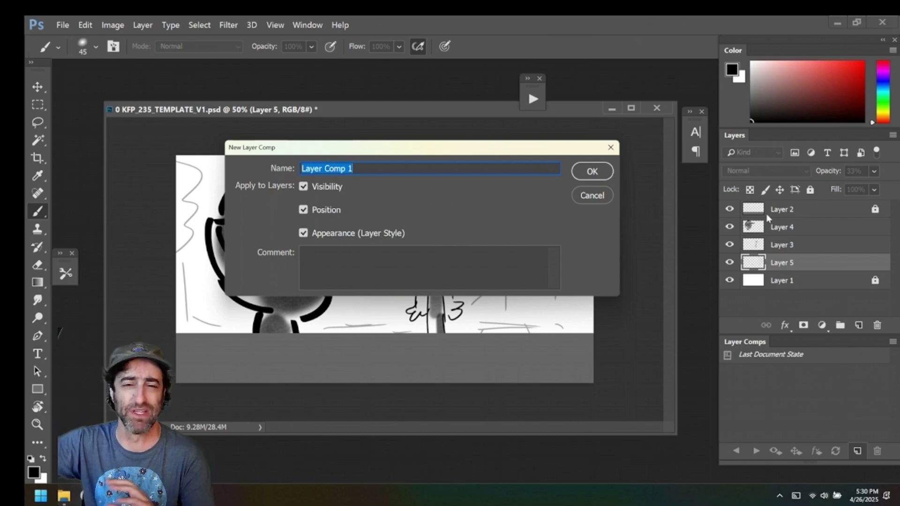
{"action": "left_click", "coordinate": [598, 173]}
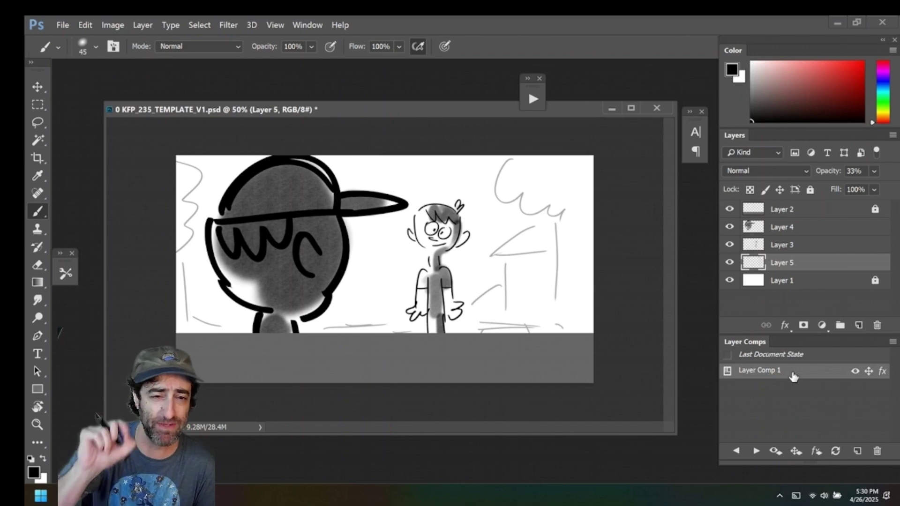
- Run the 80 percent action above Layer 4 to fade the drawing, and switch to the line brush at size 10
{"action": "left_click", "coordinate": [850, 450]}
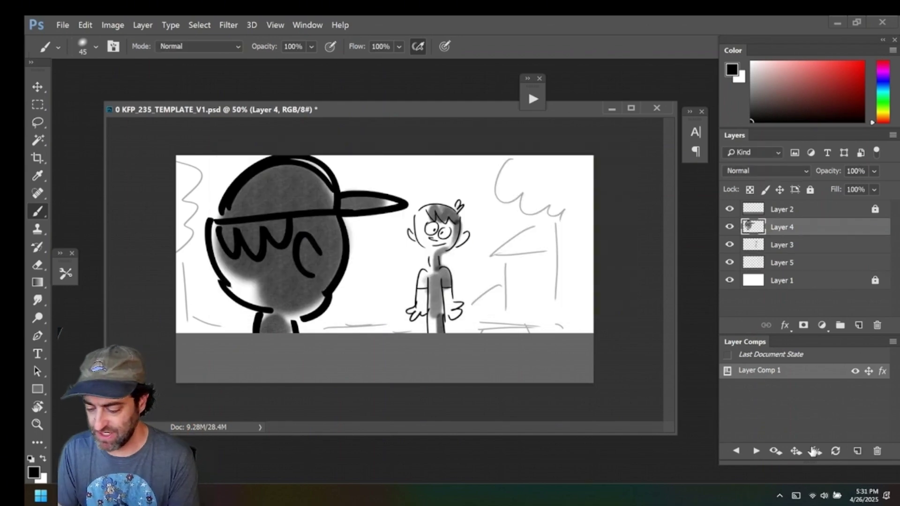
{"action": "key", "text": "F2"}
{"action": "key", "text": "comma"}
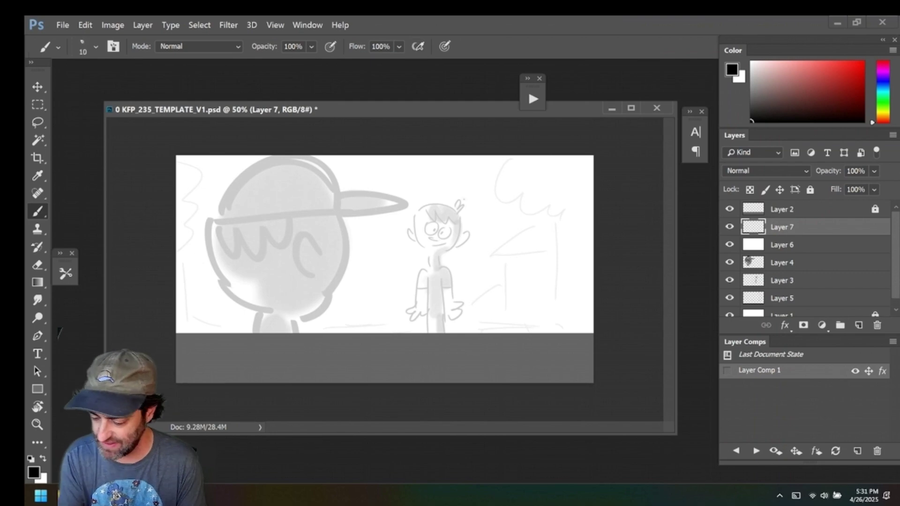
- Draw the boy in a waving pose shifted right on the new top layer, and hide Layer 6 and Layer 3
{"action": "mouse_move", "coordinate": [461, 213]}
{"action": "left_mouse_down"}
{"action": "mouse_move", "coordinate": [496, 209]}
{"action": "mouse_move", "coordinate": [485, 258]}
{"action": "mouse_move", "coordinate": [497, 220]}
{"action": "mouse_move", "coordinate": [487, 212]}
{"action": "left_mouse_up"}
{"action": "key", "text": "ctrl+z"}
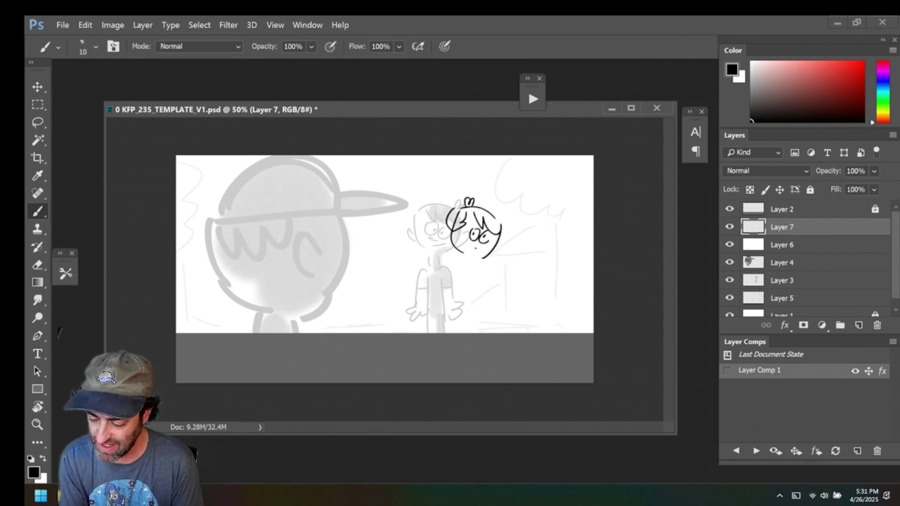
{"action": "left_click_drag", "start_coordinate": [431, 242], "coordinate": [462, 258]}
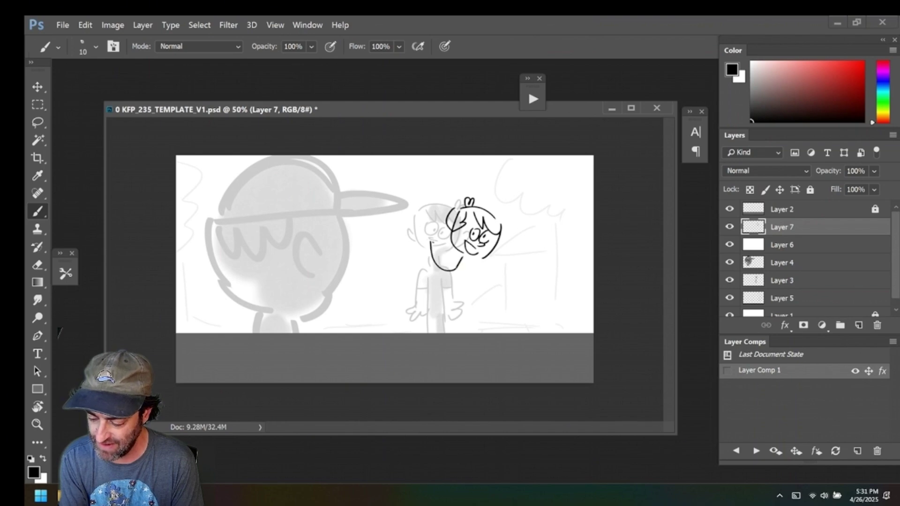
{"action": "left_click_drag", "start_coordinate": [426, 229], "coordinate": [411, 241]}
{"action": "left_click_drag", "start_coordinate": [407, 240], "coordinate": [421, 252]}
{"action": "left_click", "coordinate": [729, 245]}
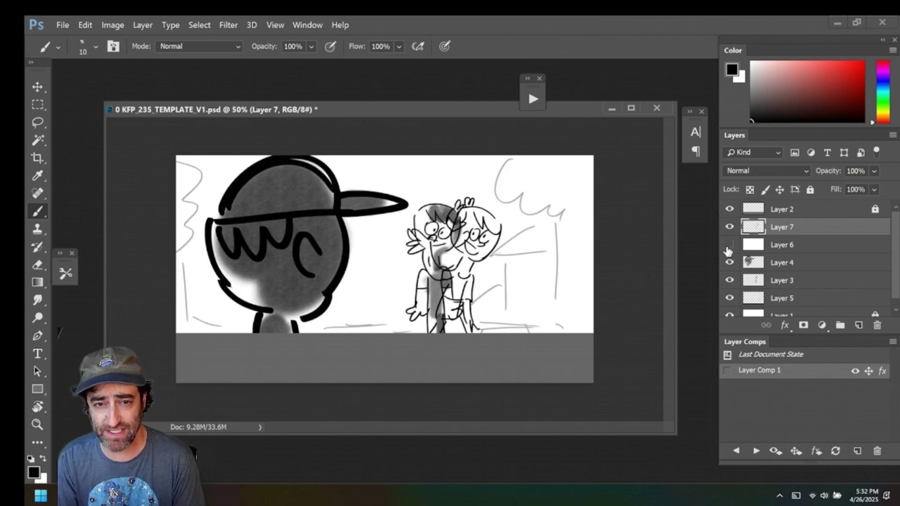
{"action": "left_click", "coordinate": [730, 281]}
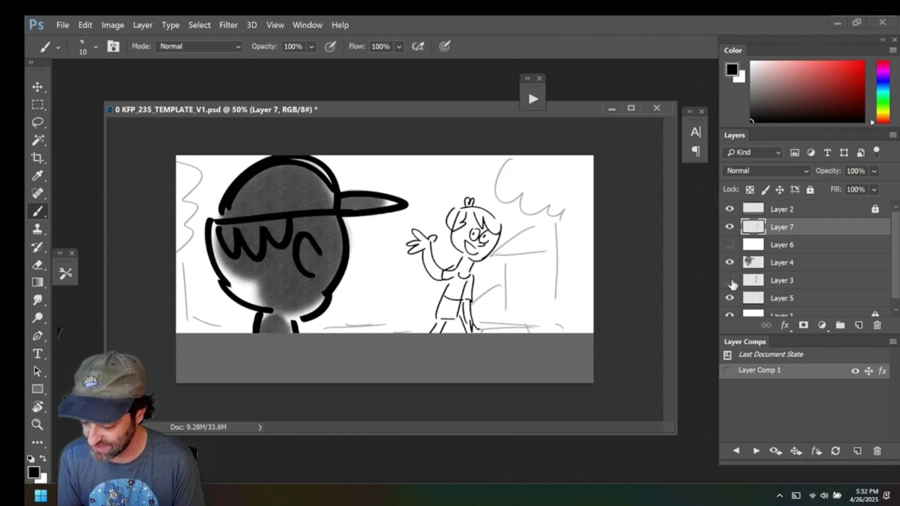
- Shade the waving boy's hair, shirt and leg with the soft shading brush preset, raising its size to 40
{"action": "left_click", "coordinate": [65, 273]}
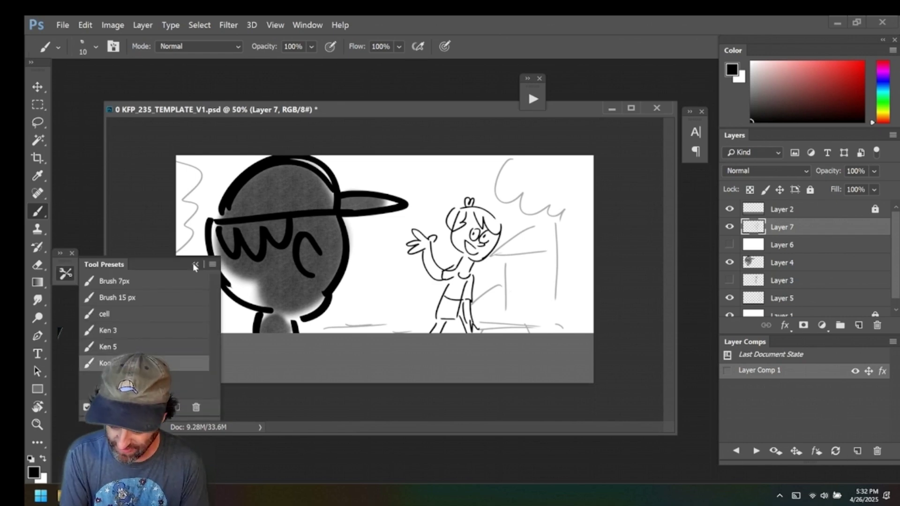
{"action": "left_click", "coordinate": [140, 363]}
{"action": "left_click_drag", "start_coordinate": [452, 213], "coordinate": [494, 230]}
{"action": "key", "text": "bracketright"}
{"action": "left_click_drag", "start_coordinate": [469, 264], "coordinate": [466, 328]}
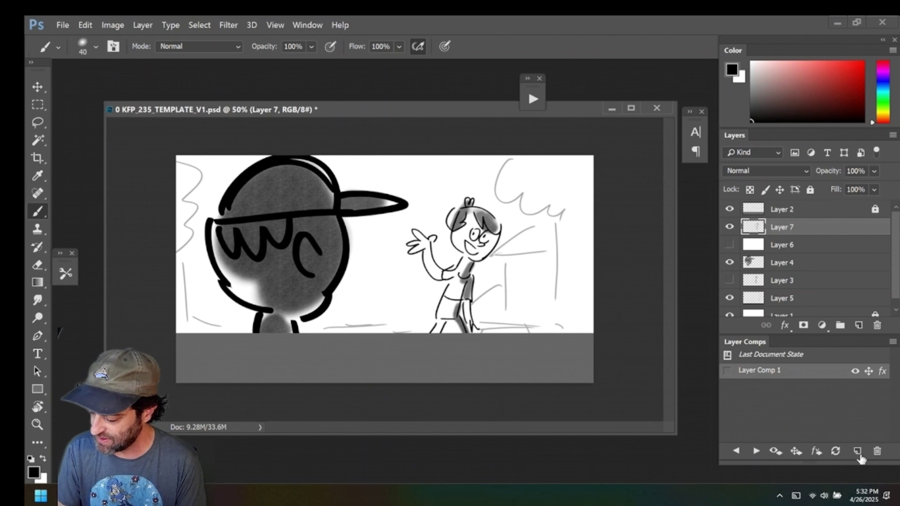
- Save the waving pose as a second layer comp and switch back and forth between the two comps
{"action": "left_click", "coordinate": [859, 452]}
{"action": "left_click", "coordinate": [594, 170]}
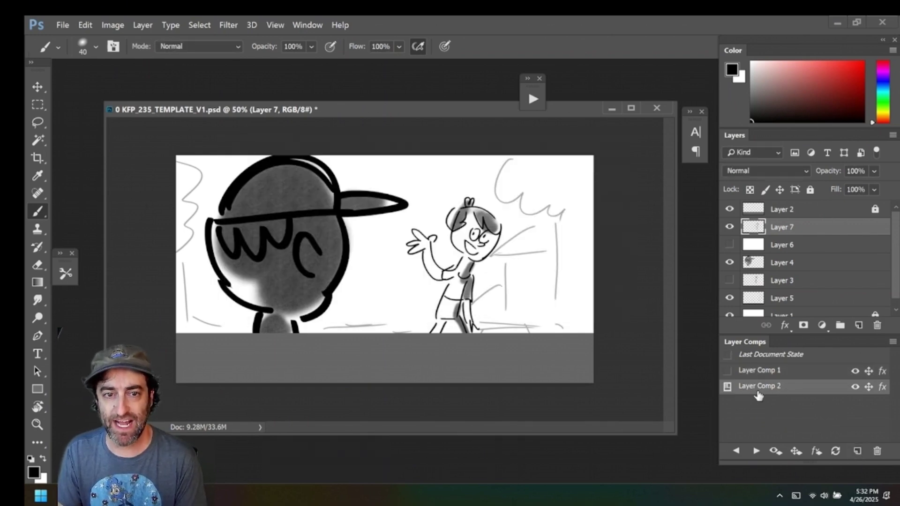
{"action": "left_click", "coordinate": [726, 370]}
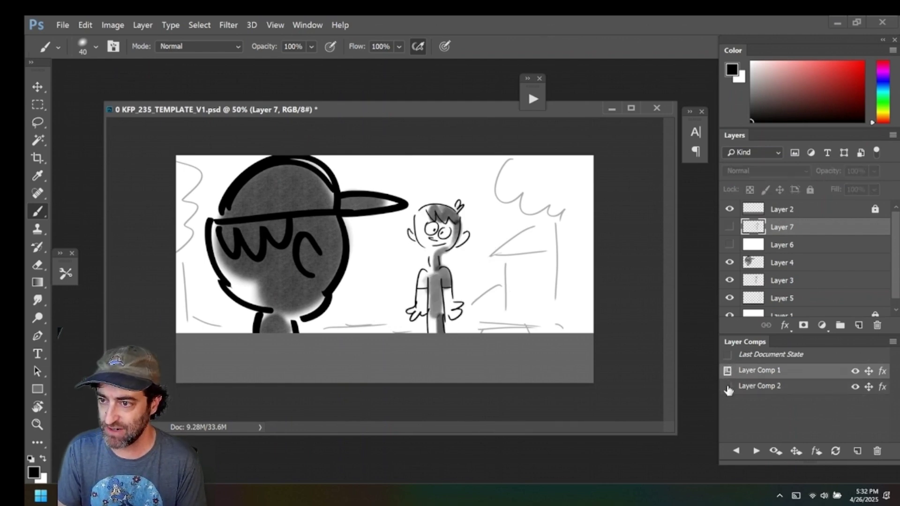
{"action": "left_click", "coordinate": [728, 388]}
{"action": "left_click", "coordinate": [727, 370]}
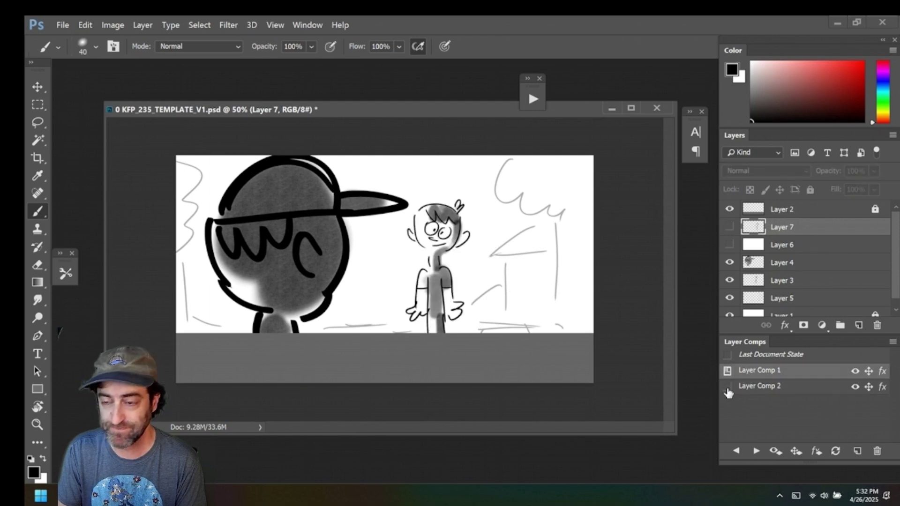
- Flip repeatedly between the two layer comps to preview the pose change, ending on Layer Comp 2
{"action": "left_click", "coordinate": [728, 389]}
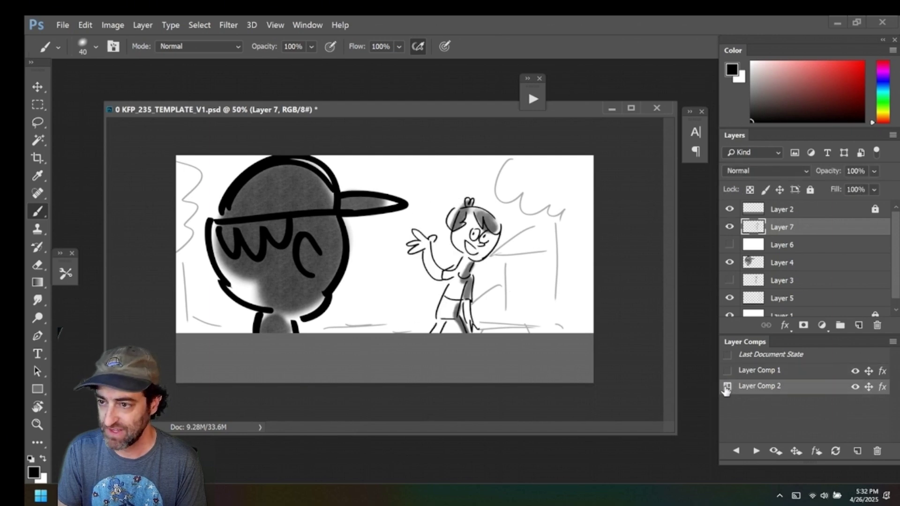
{"action": "left_click", "coordinate": [736, 451]}
{"action": "left_click", "coordinate": [755, 451]}
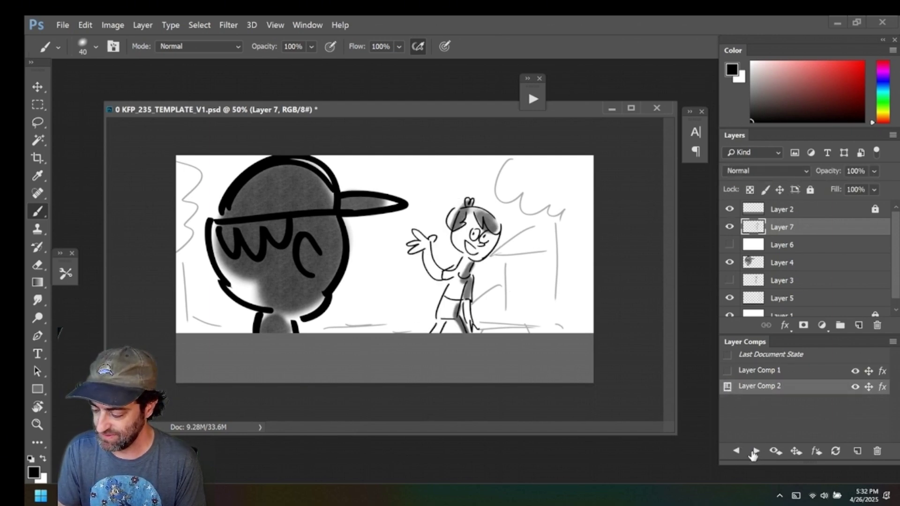
{"action": "left_click", "coordinate": [754, 452]}
{"action": "left_click", "coordinate": [754, 452]}
{"action": "left_click", "coordinate": [754, 452]}
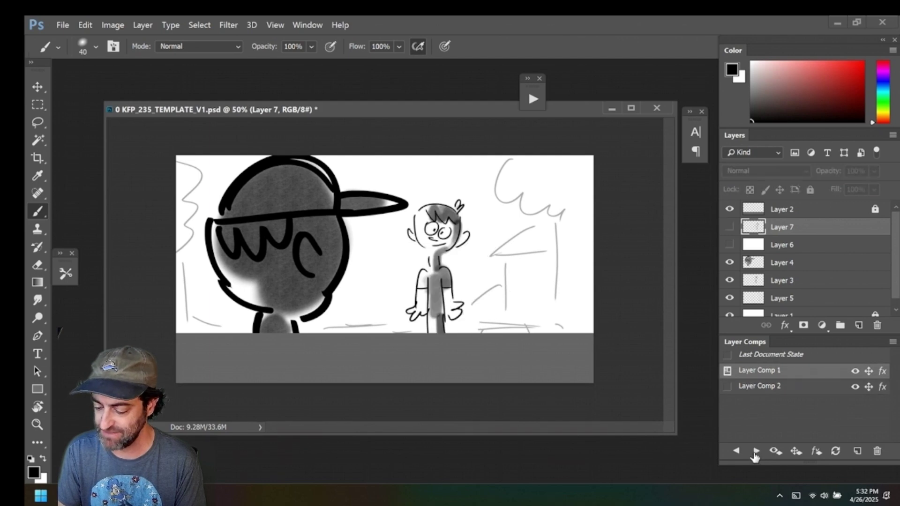
{"action": "left_click", "coordinate": [754, 452]}
{"action": "left_click", "coordinate": [754, 452]}
{"action": "left_click", "coordinate": [754, 453]}
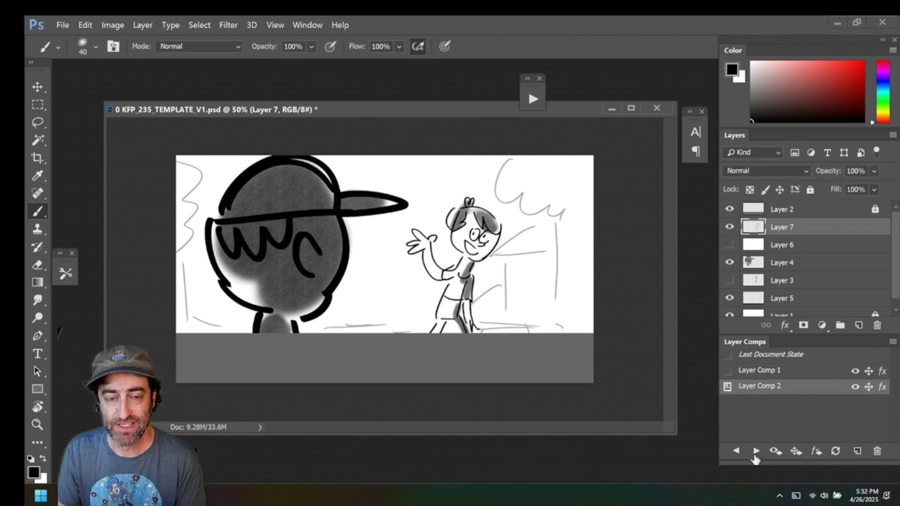
{"action": "left_click", "coordinate": [755, 452]}
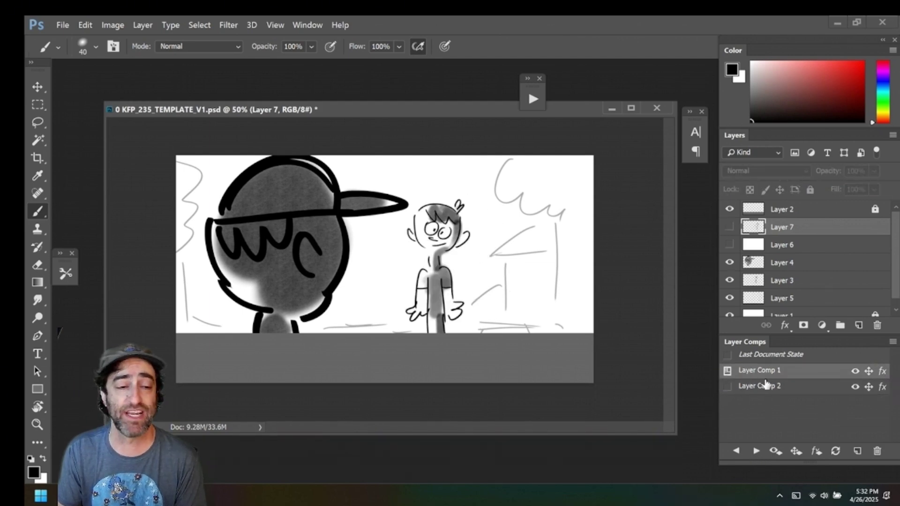
{"action": "left_click", "coordinate": [727, 387]}
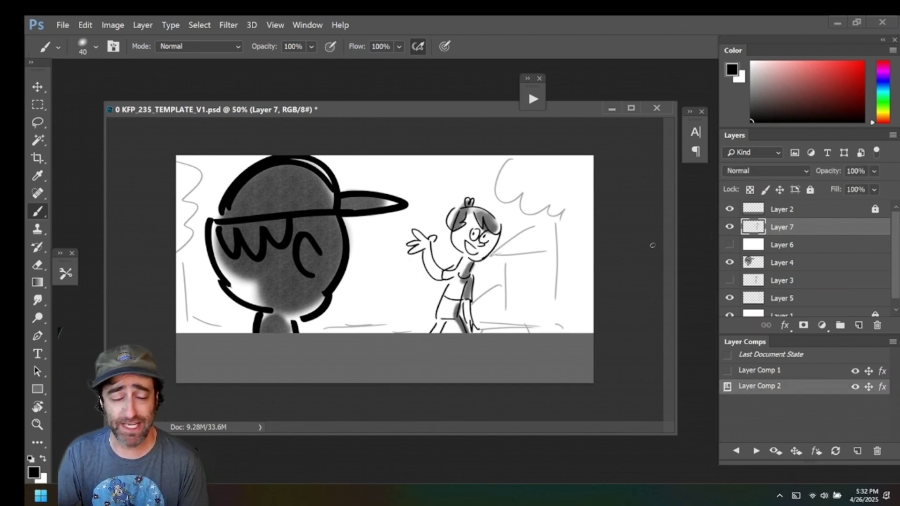
- Check Layer 7's visibility and move its waving boy horizontally to the right, over the background house lines
{"action": "left_click", "coordinate": [729, 227]}
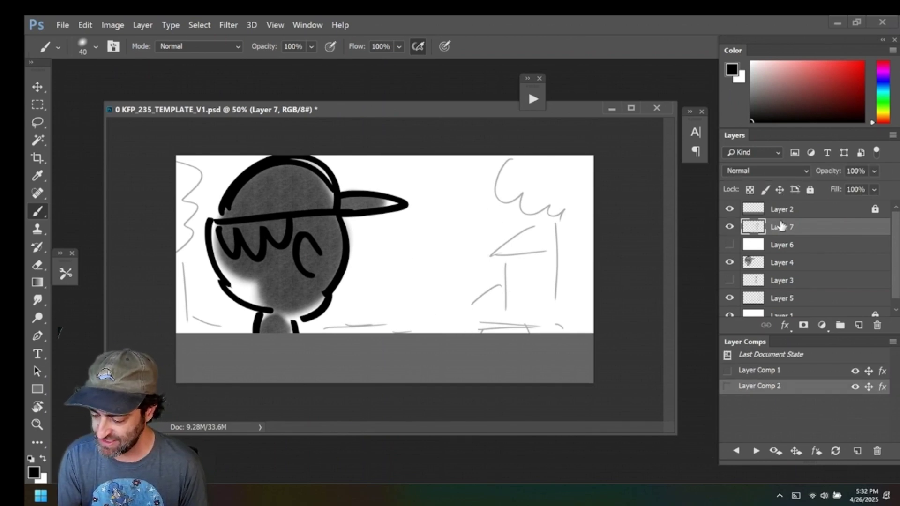
{"action": "left_click", "coordinate": [729, 227]}
{"action": "key", "text": "v"}
{"action": "left_click_drag", "start_coordinate": [468, 278], "coordinate": [528, 288]}
- Paint white behind the moved boy on Layer 7 using the cell brush preset at size 100
{"action": "left_click", "coordinate": [66, 273]}
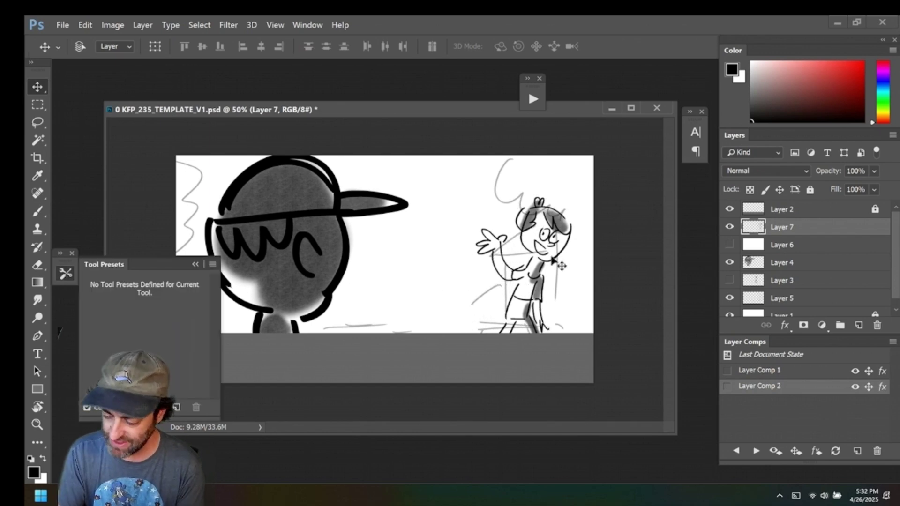
{"action": "key", "text": "b"}
{"action": "key", "text": "x"}
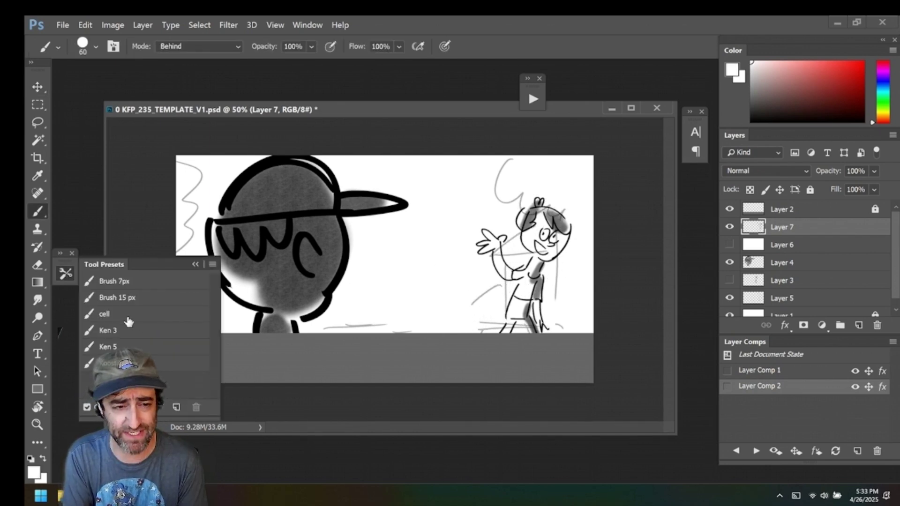
{"action": "key", "text": "bracketright"}
{"action": "key", "text": "bracketright"}
{"action": "key", "text": "bracketright"}
{"action": "key", "text": "bracketright"}
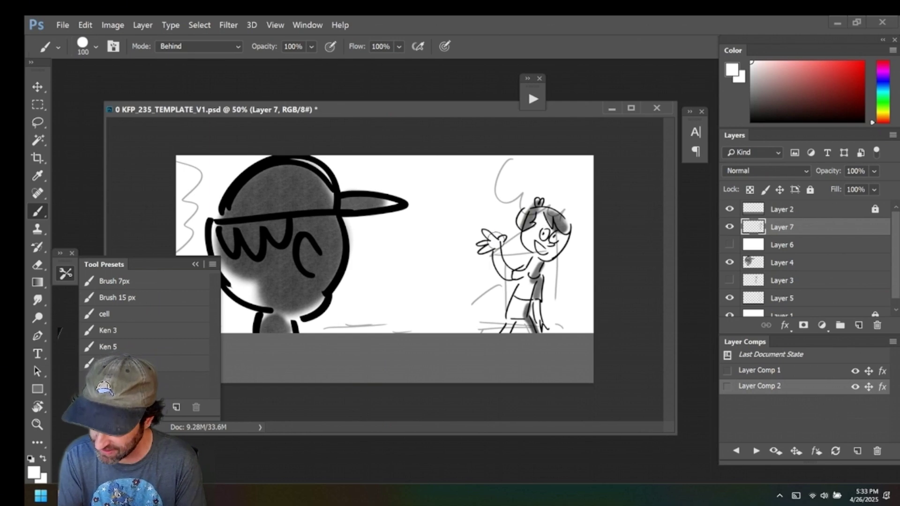
{"action": "mouse_move", "coordinate": [542, 247]}
{"action": "left_mouse_down"}
{"action": "mouse_move", "coordinate": [527, 263]}
{"action": "mouse_move", "coordinate": [529, 211]}
{"action": "mouse_move", "coordinate": [544, 220]}
{"action": "mouse_move", "coordinate": [552, 245]}
{"action": "mouse_move", "coordinate": [516, 314]}
{"action": "mouse_move", "coordinate": [534, 328]}
{"action": "left_mouse_up"}
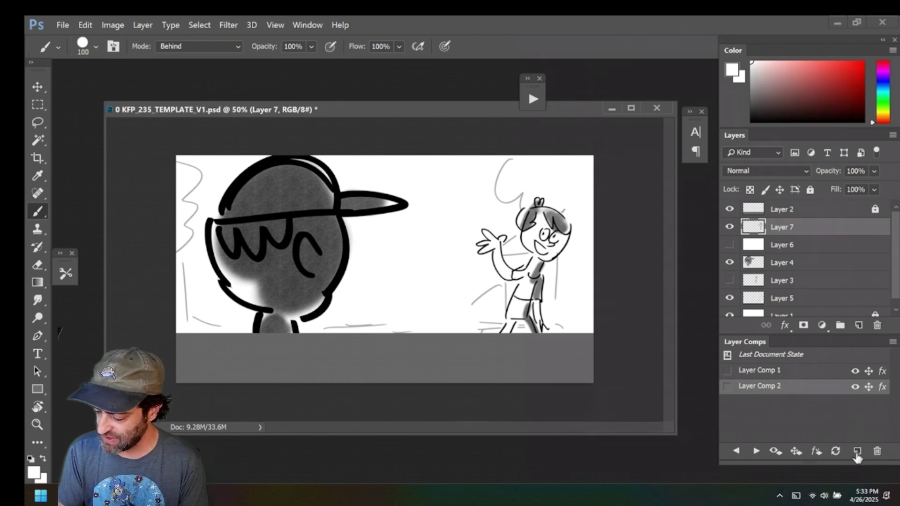
- Save the shifted pose as a third layer comp with visibility, position and appearance, and compare it with Layer Comp 2
{"action": "left_click", "coordinate": [857, 450]}
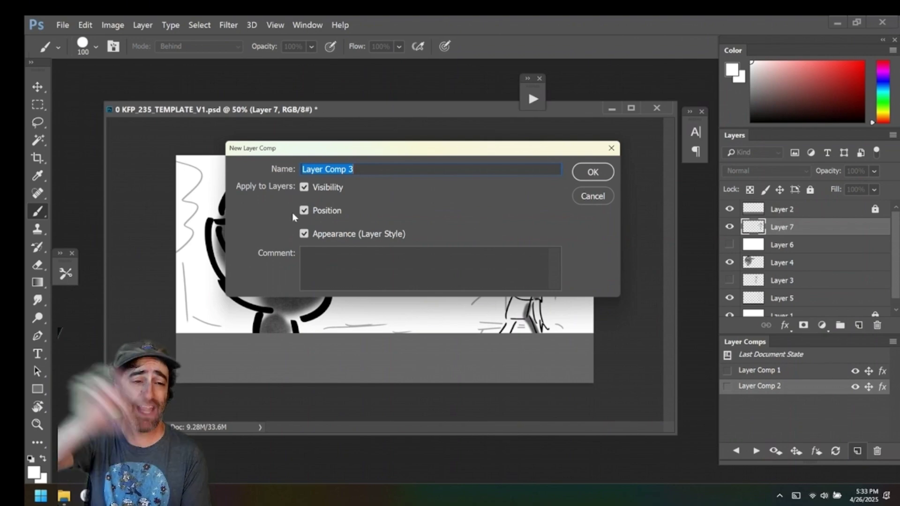
{"action": "left_click", "coordinate": [593, 172]}
{"action": "left_click", "coordinate": [727, 386]}
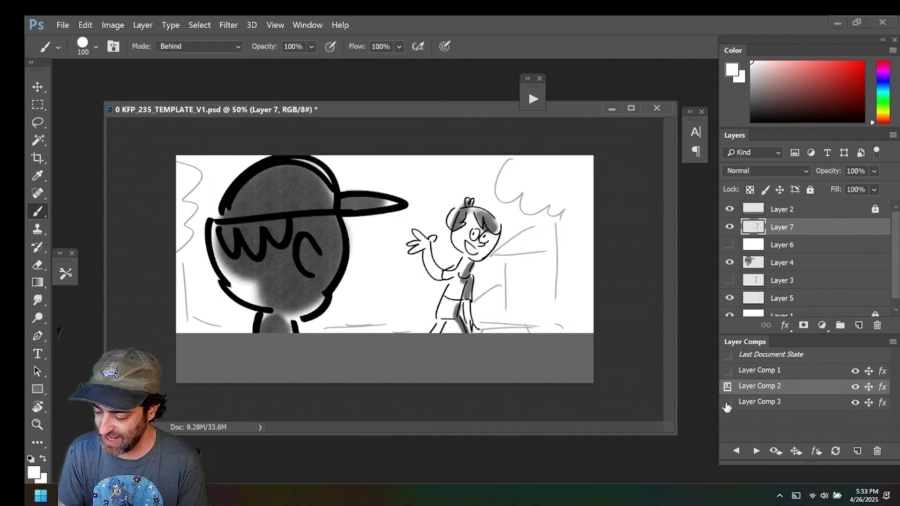
{"action": "left_click", "coordinate": [726, 402]}
{"action": "left_click", "coordinate": [727, 387]}
{"action": "left_click", "coordinate": [727, 402]}
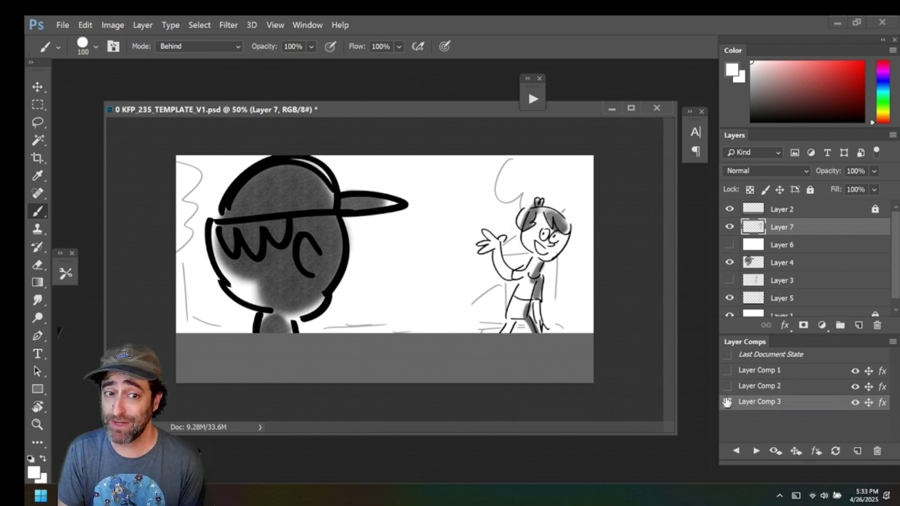
- Move the boy on Layer 7 partly out of the frame's right edge and save that as a fourth layer comp
{"action": "key", "text": "v"}
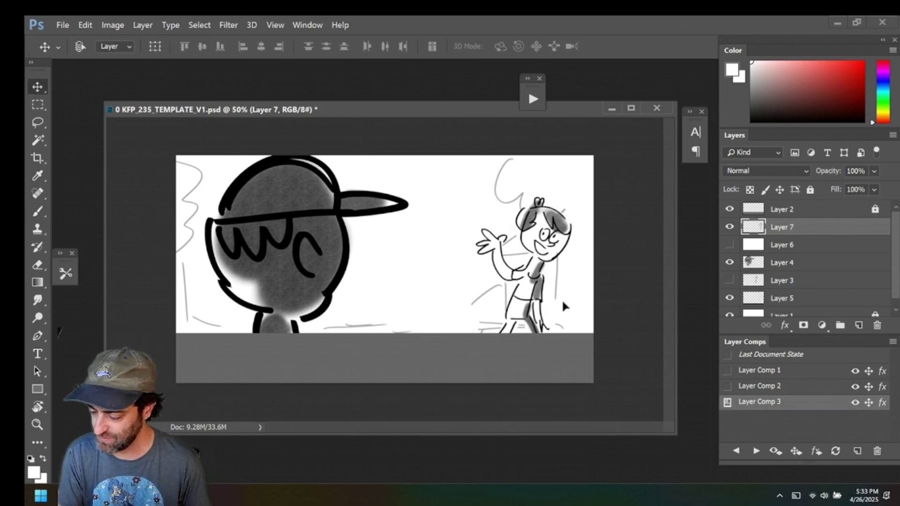
{"action": "left_click_drag", "start_coordinate": [562, 299], "coordinate": [584, 310]}
{"action": "left_click", "coordinate": [857, 450]}
{"action": "left_click", "coordinate": [591, 171]}
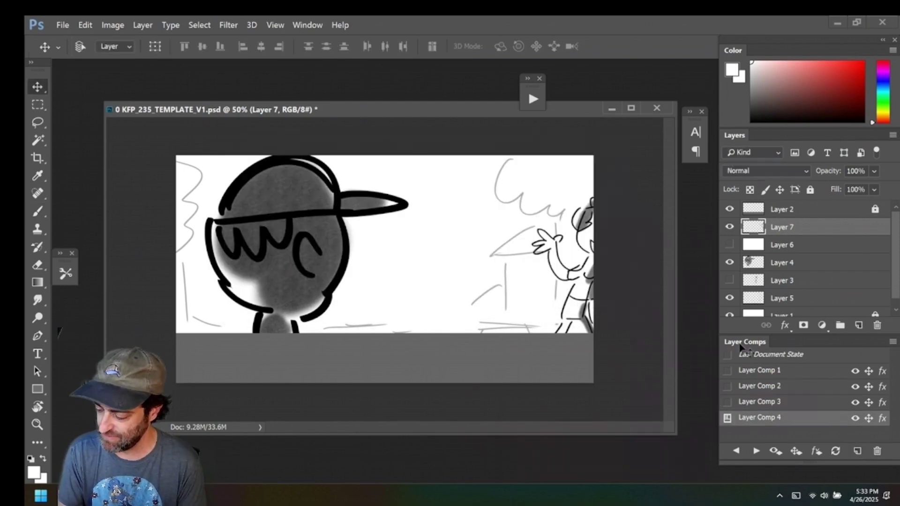
{"action": "left_click", "coordinate": [727, 417]}
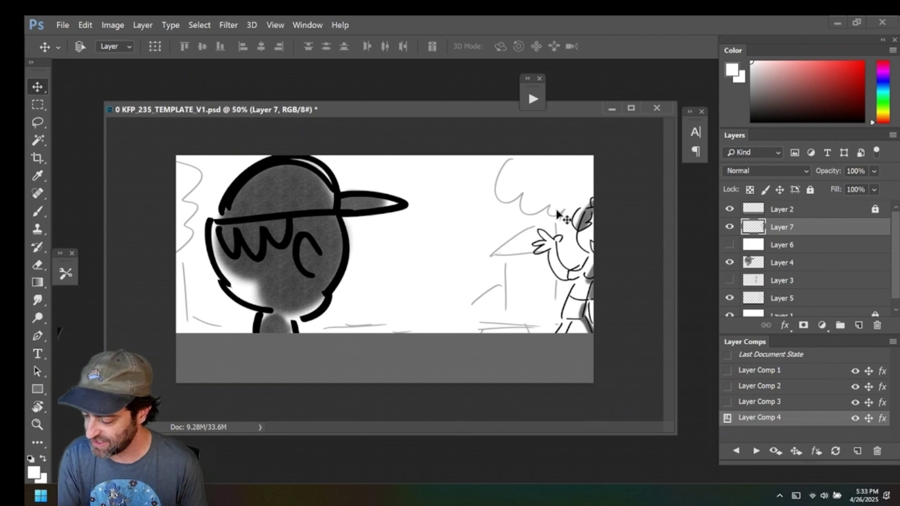
- Hide Layer 7 so the boy is out of the shot, and save that as a fifth layer comp
{"action": "key", "text": "b"}
{"action": "left_click", "coordinate": [730, 227]}
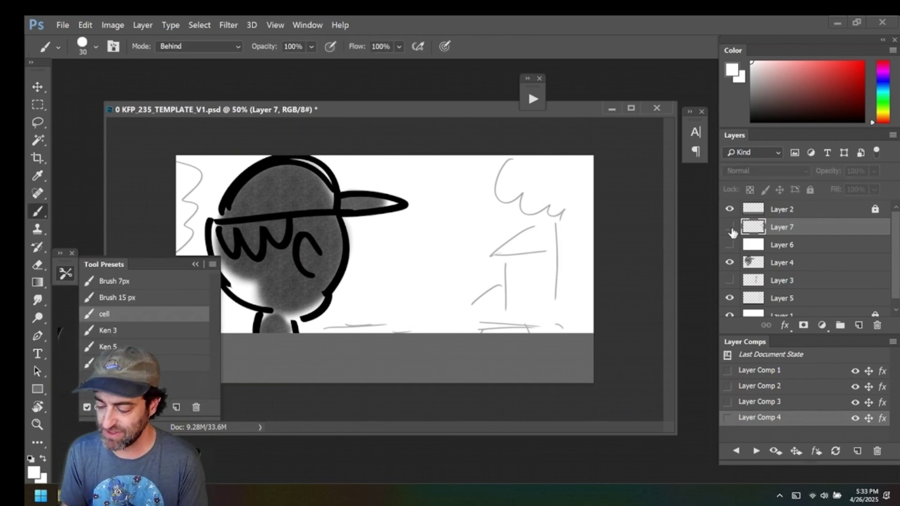
{"action": "left_click", "coordinate": [857, 451]}
{"action": "left_click", "coordinate": [592, 172]}
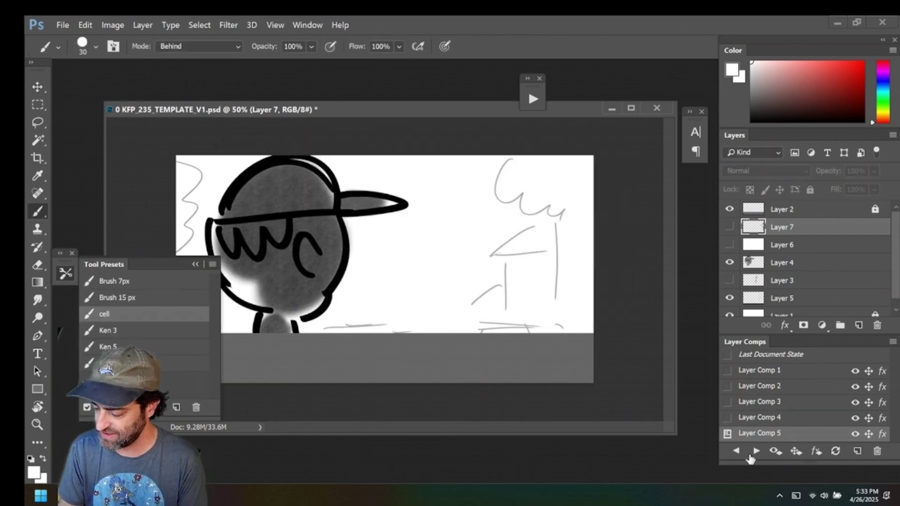
- Step through all five layer comps in a loop to preview the boy's movement across the panels
{"action": "left_click", "coordinate": [757, 452]}
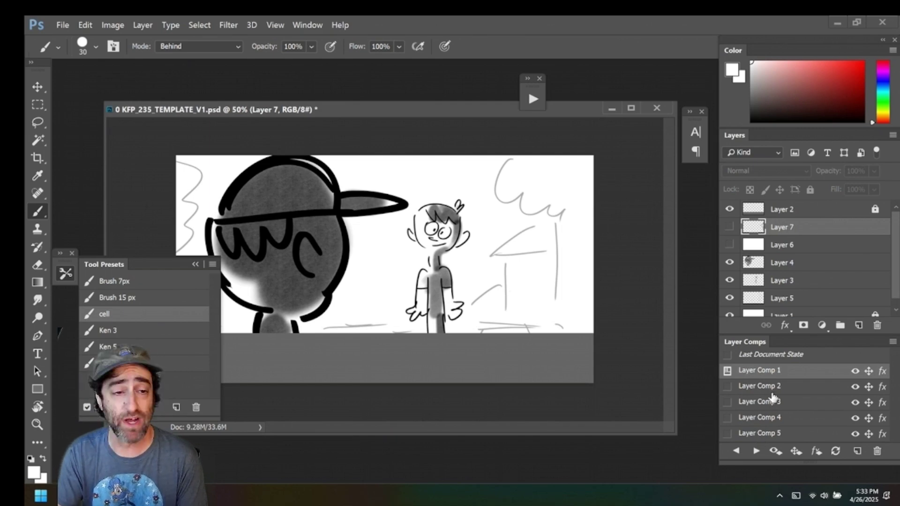
{"action": "left_click", "coordinate": [755, 452]}
{"action": "left_click", "coordinate": [755, 451]}
{"action": "left_click", "coordinate": [755, 452]}
{"action": "left_click", "coordinate": [755, 452]}
{"action": "left_click", "coordinate": [755, 452]}
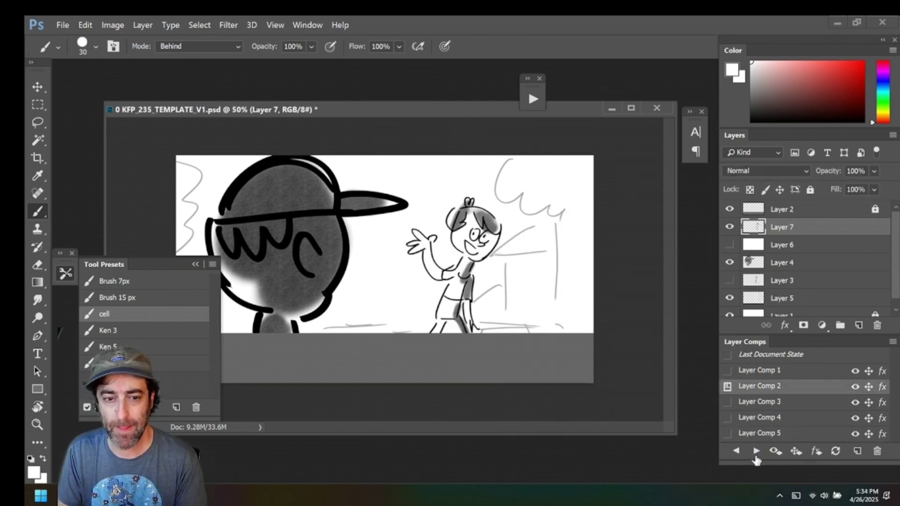
{"action": "left_click", "coordinate": [755, 452]}
{"action": "left_click", "coordinate": [755, 452]}
{"action": "left_click", "coordinate": [755, 453]}
{"action": "left_click", "coordinate": [755, 452]}
{"action": "left_click", "coordinate": [756, 453]}
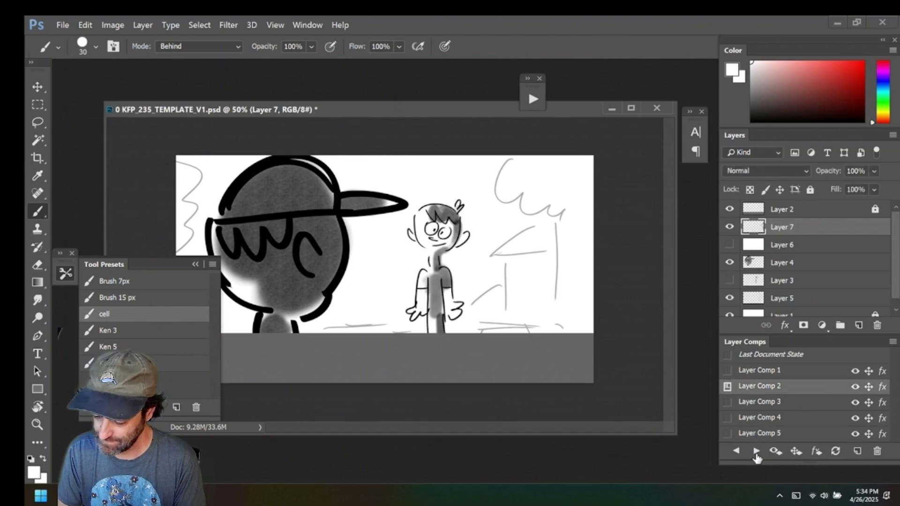
{"action": "left_click", "coordinate": [756, 452]}
{"action": "left_click", "coordinate": [756, 452]}
{"action": "left_click", "coordinate": [756, 453]}
{"action": "left_click", "coordinate": [757, 452]}
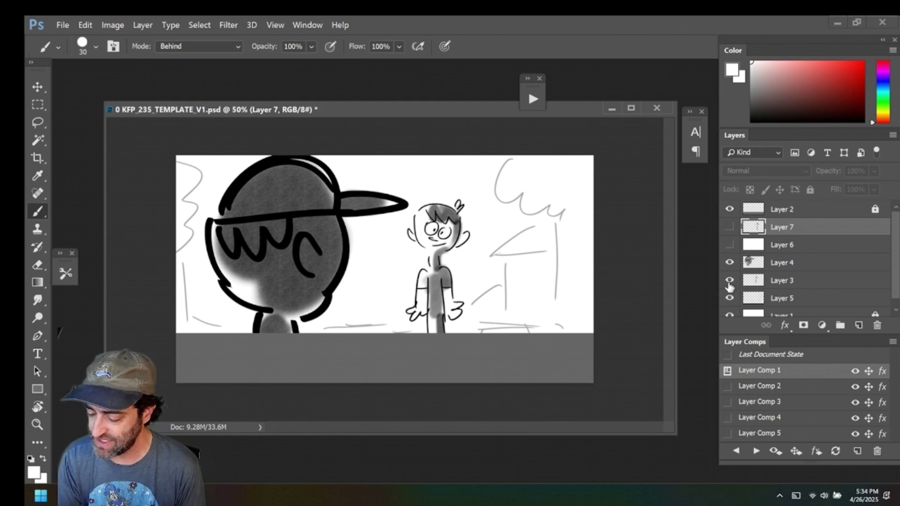
- Toggle the visibility of Layer 3, delete the layer, and undo the deletion
{"action": "left_click", "coordinate": [730, 281]}
{"action": "left_click", "coordinate": [730, 281]}
{"action": "left_click_drag", "start_coordinate": [773, 280], "coordinate": [865, 328]}
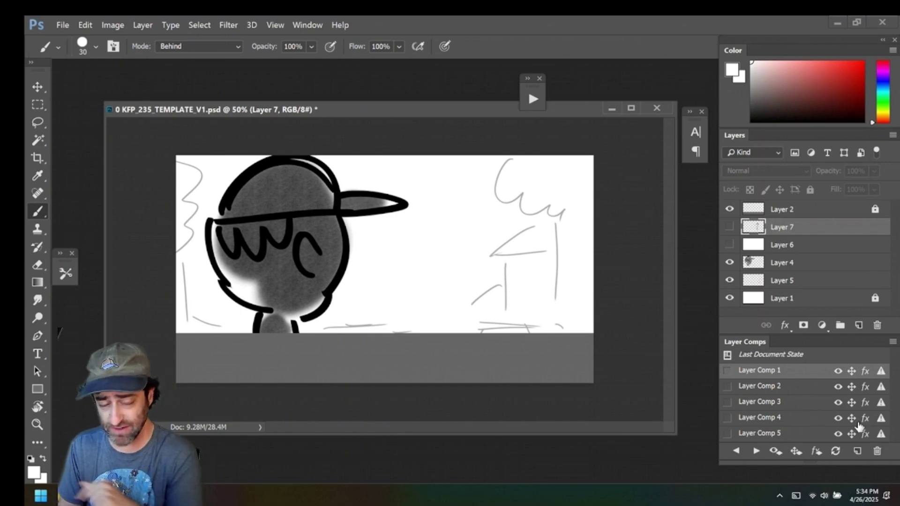
{"action": "key", "text": "ctrl+z"}
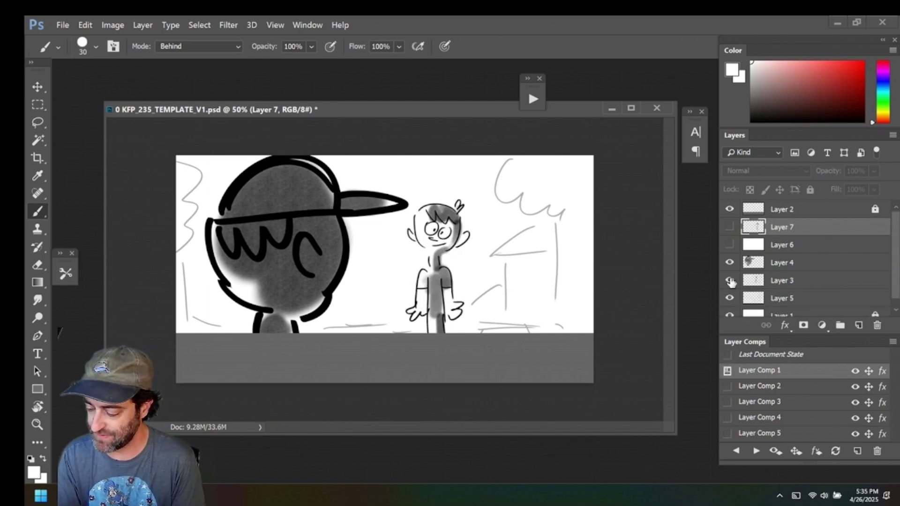
- Delete Layer 3 again and apply Layer Comps 1 through 4 in turn to examine the effect on them
{"action": "left_click", "coordinate": [730, 280]}
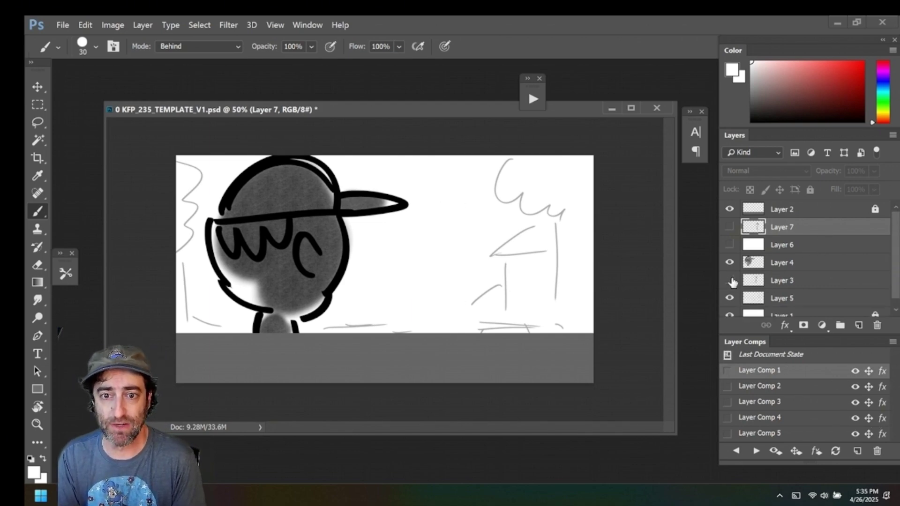
{"action": "left_click", "coordinate": [730, 280]}
{"action": "left_click_drag", "start_coordinate": [837, 284], "coordinate": [877, 326]}
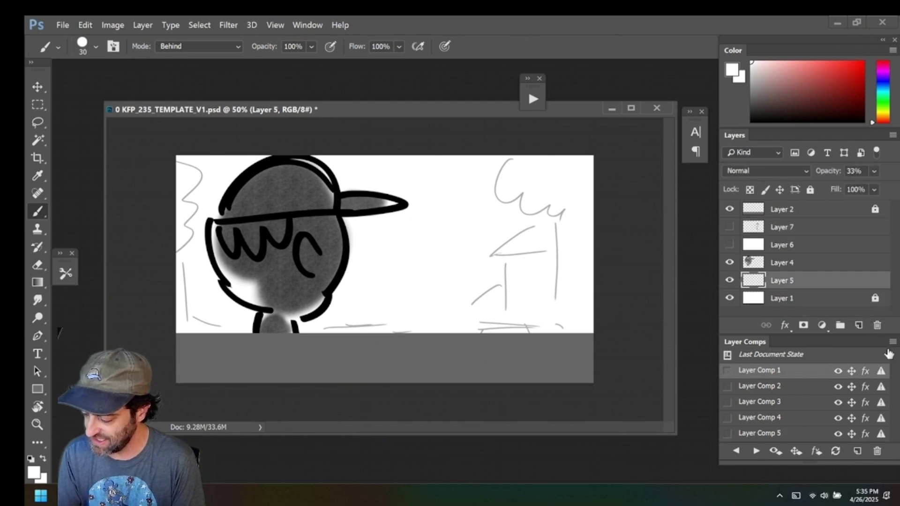
{"action": "left_click", "coordinate": [727, 373]}
{"action": "left_click", "coordinate": [727, 387]}
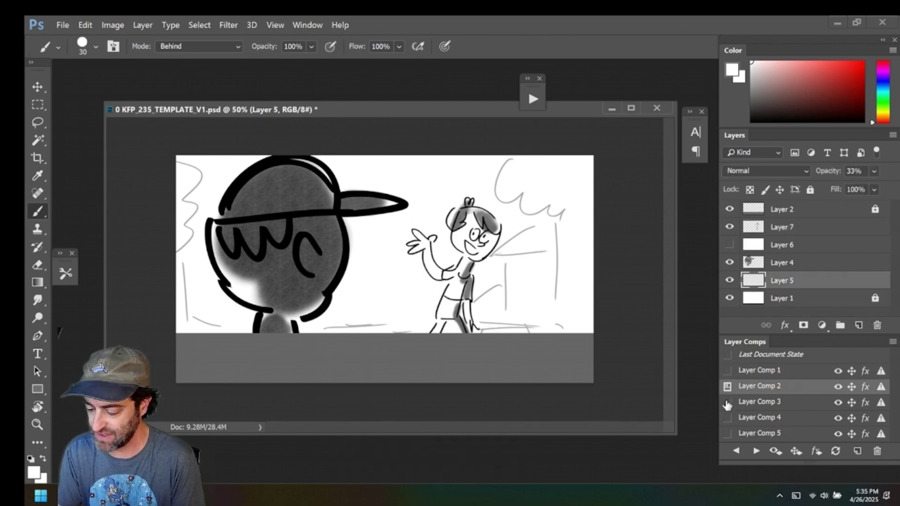
{"action": "left_click", "coordinate": [728, 403]}
{"action": "left_click", "coordinate": [726, 418]}
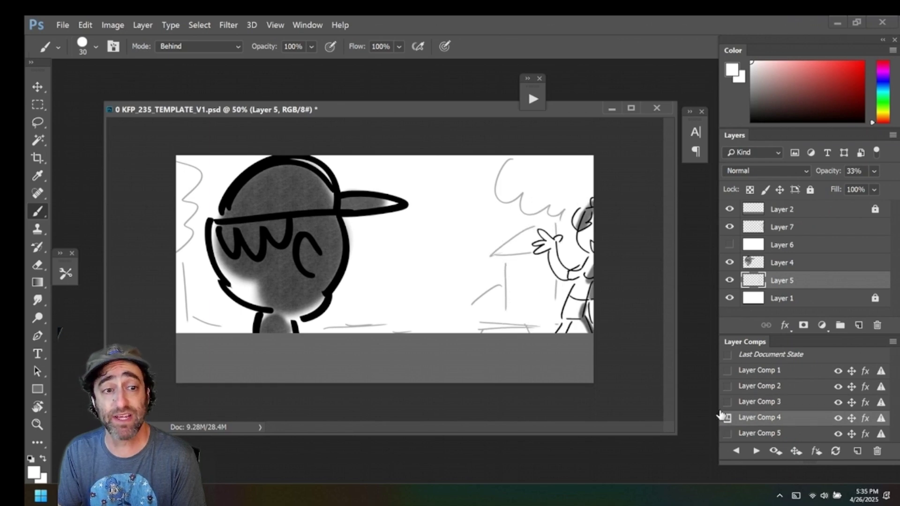
- With Layer Comp 1's pose showing, draw a small sun above the boy on Layer 8 using the Brush 15 px preset
{"action": "left_click", "coordinate": [727, 371]}
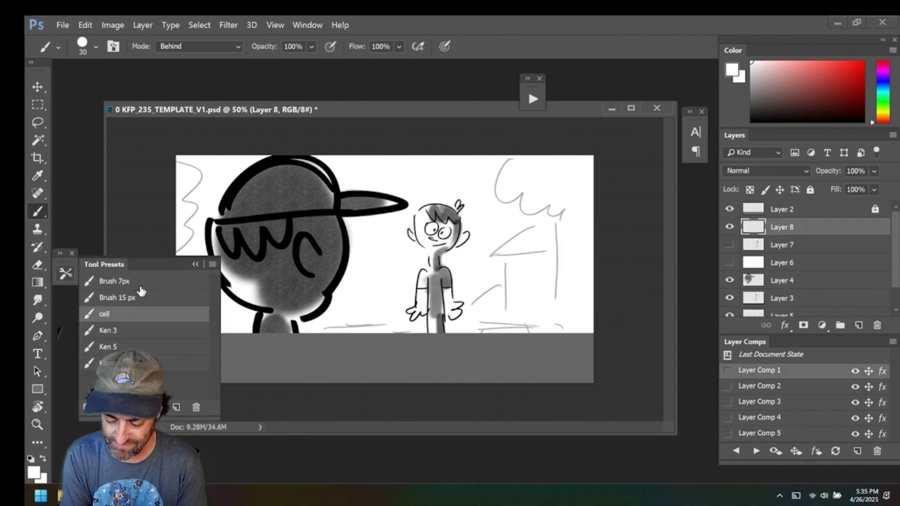
{"action": "left_click", "coordinate": [141, 296]}
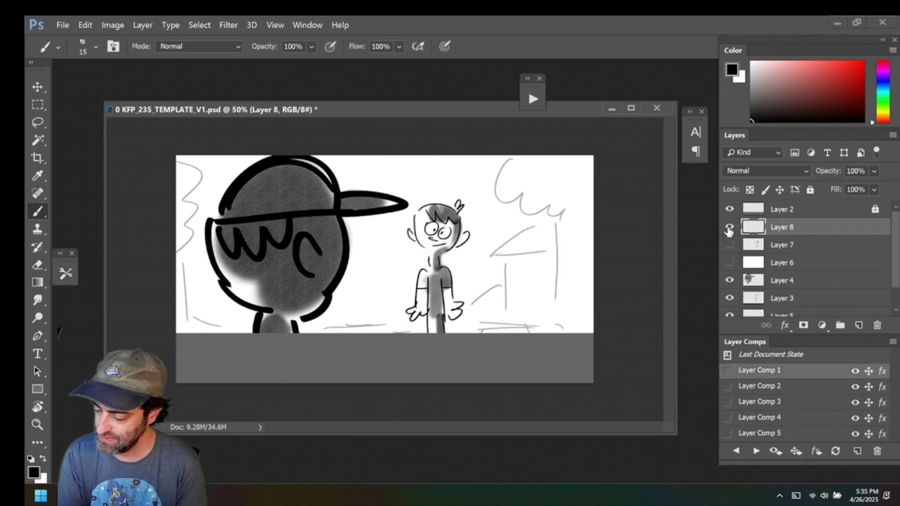
{"action": "left_click", "coordinate": [773, 227]}
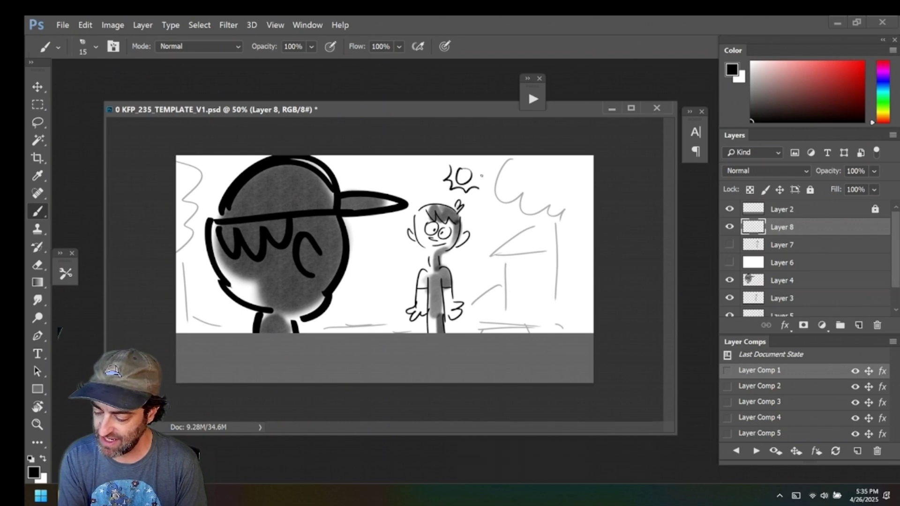
{"action": "left_click_drag", "start_coordinate": [481, 175], "coordinate": [482, 187]}
- Lower the opacity of the sun's layer to 30% and toggle its visibility off and on
{"action": "left_click_drag", "start_coordinate": [874, 171], "coordinate": [827, 188]}
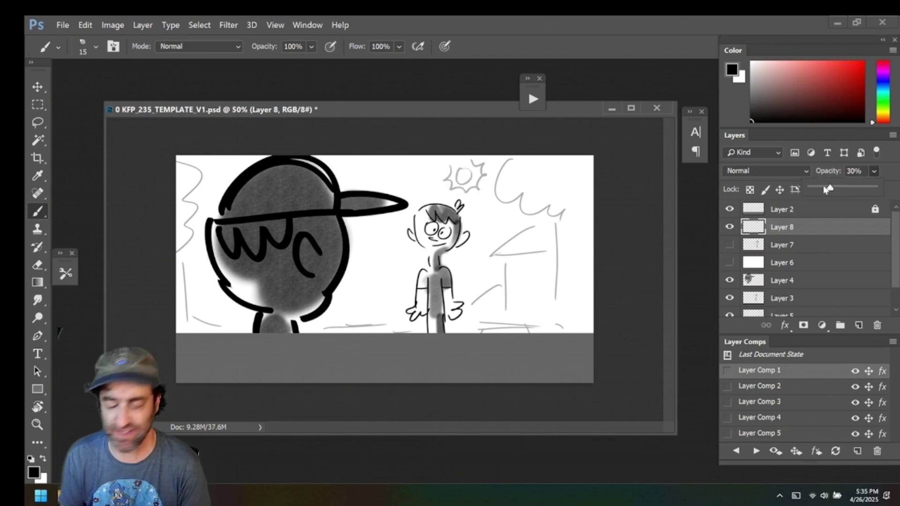
{"action": "left_click", "coordinate": [731, 228]}
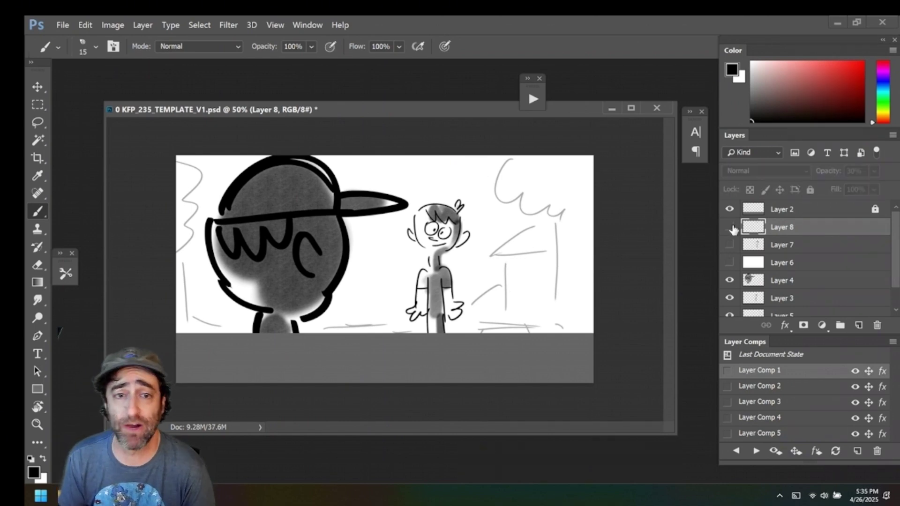
{"action": "left_click", "coordinate": [729, 227]}
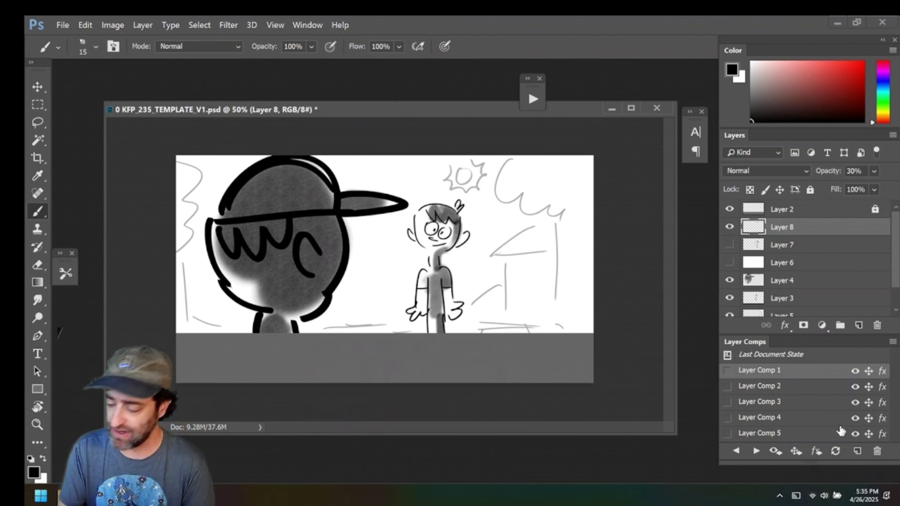
- Create Layer Comp 6 storing visibility, position and appearance, and place it above Layer Comp 1 in the comp order
{"action": "left_click", "coordinate": [857, 451]}
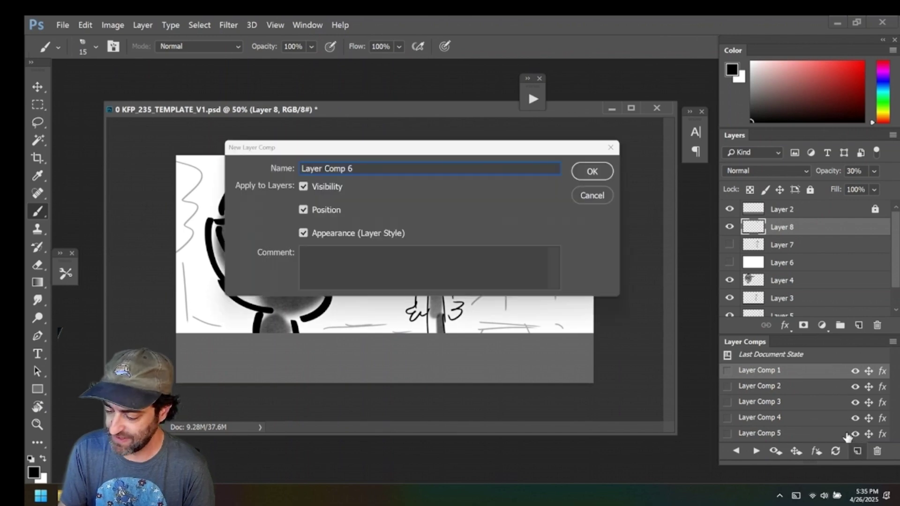
{"action": "left_click", "coordinate": [592, 171]}
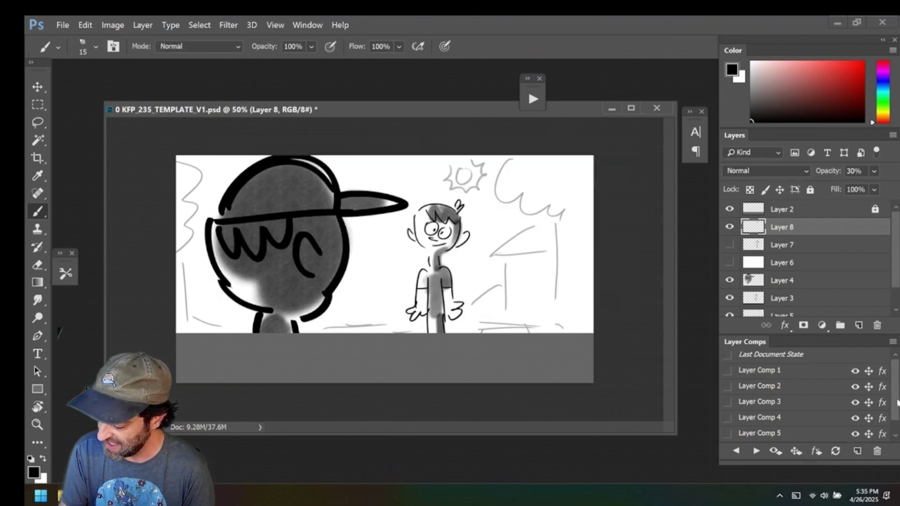
{"action": "scroll", "coordinate": [896, 402], "scroll_direction": "down", "scroll_amount": 1}
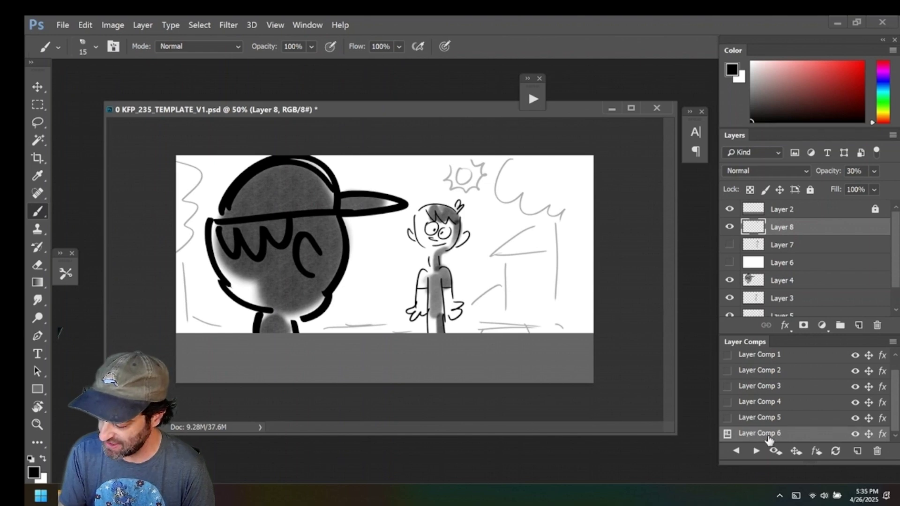
{"action": "left_click_drag", "start_coordinate": [769, 438], "coordinate": [778, 354]}
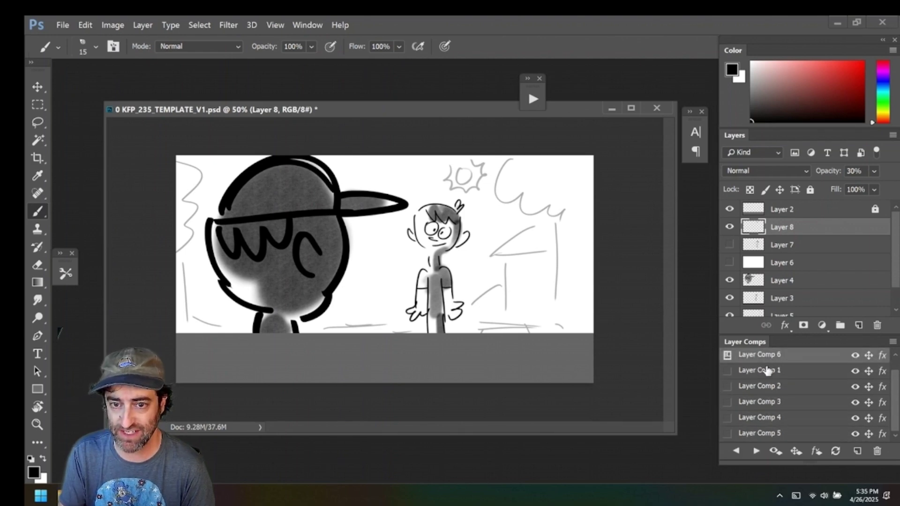
- Check Layer Comp 1, delete it, and apply Layer Comp 6 in its place
{"action": "left_click", "coordinate": [727, 371]}
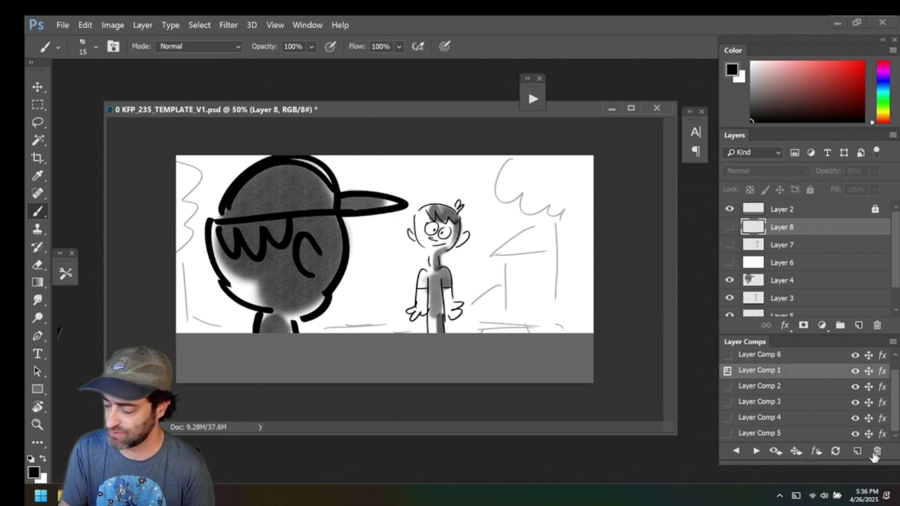
{"action": "left_click", "coordinate": [874, 454]}
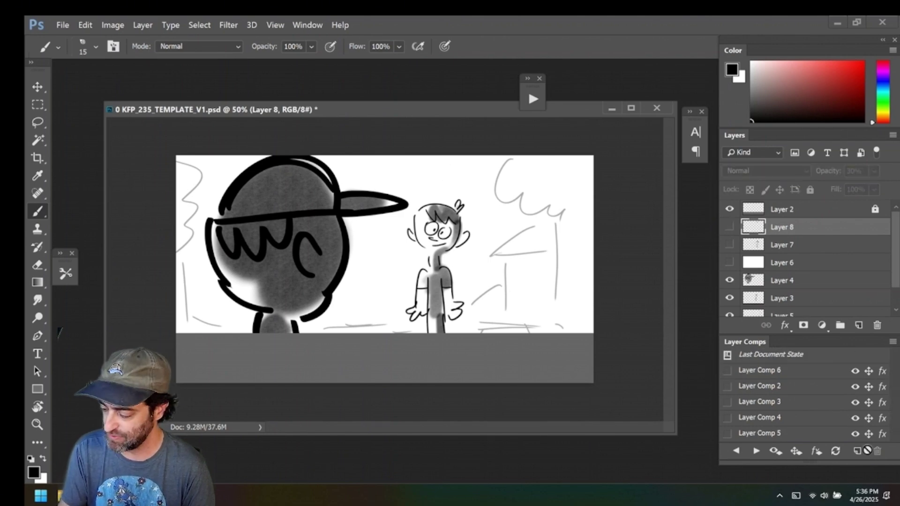
{"action": "left_click", "coordinate": [726, 373]}
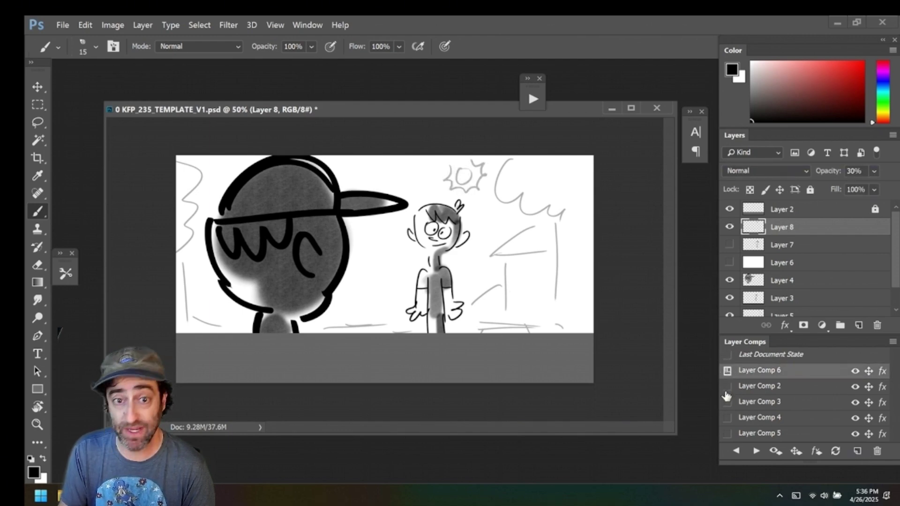
- Apply Layer Comps 2 through 5 in turn and return to Layer Comp 2 to check for the sun
{"action": "left_click", "coordinate": [727, 387]}
{"action": "left_click", "coordinate": [727, 402]}
{"action": "left_click", "coordinate": [727, 418]}
{"action": "left_click", "coordinate": [727, 433]}
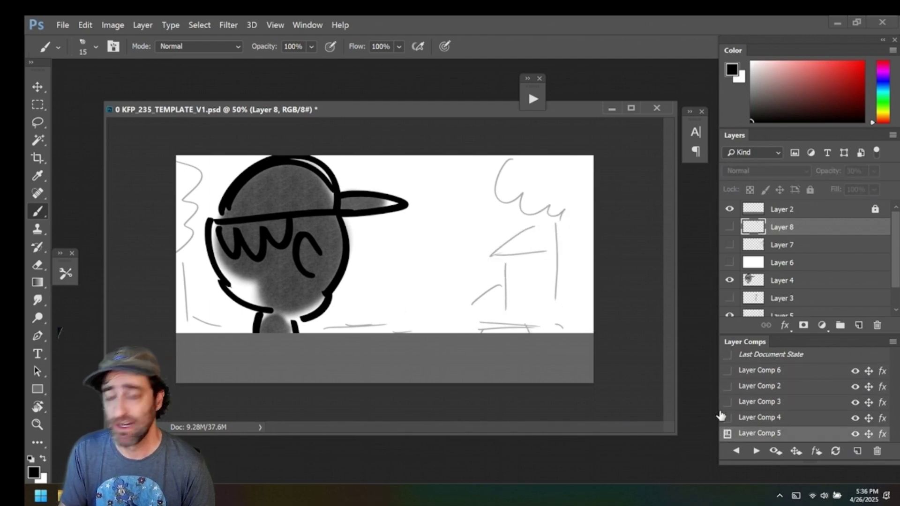
{"action": "left_click", "coordinate": [727, 386]}
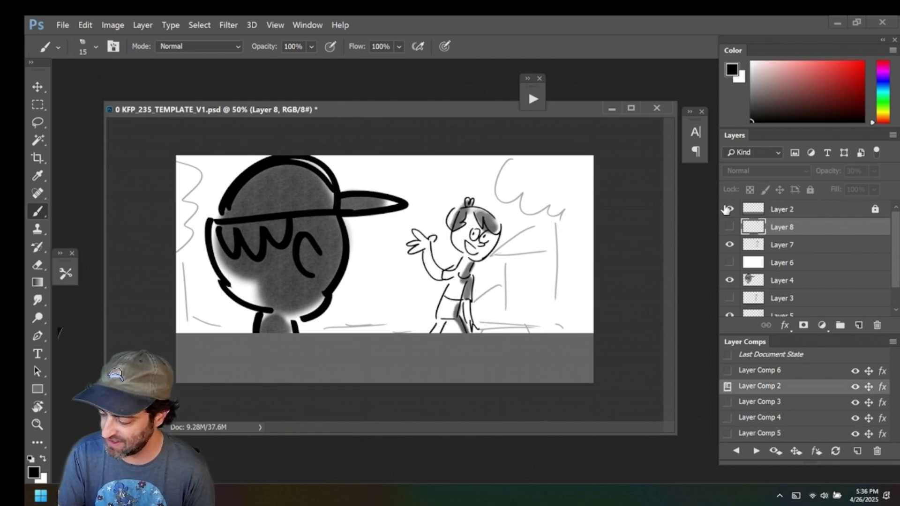
{"action": "left_click", "coordinate": [725, 403]}
{"action": "left_click", "coordinate": [725, 387]}
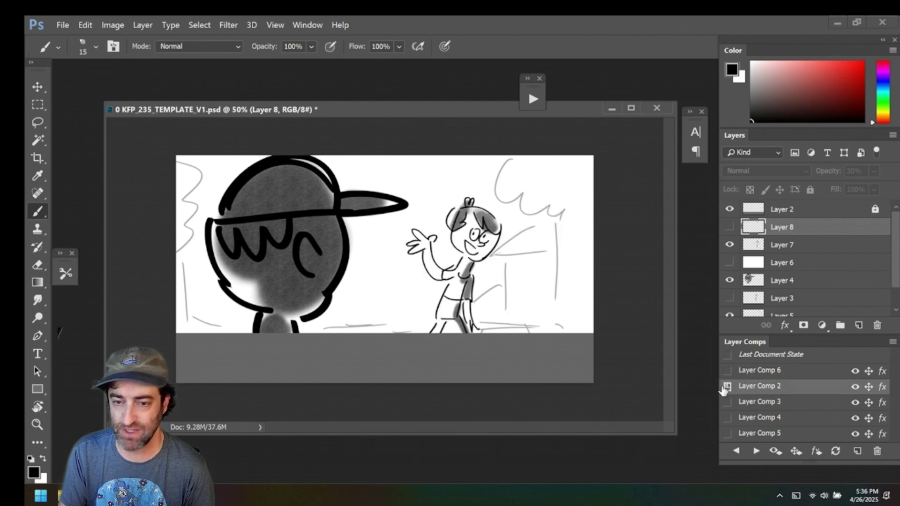
- Make the sun on Layer 8 visible in Layer Comp 2, update the comp, and compare it with Layer Comp 6
{"action": "left_click", "coordinate": [729, 228]}
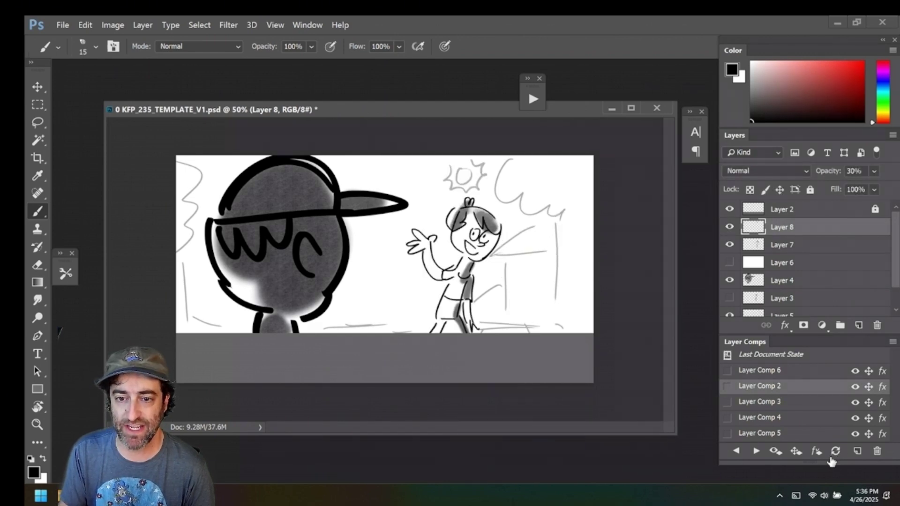
{"action": "left_click", "coordinate": [835, 452]}
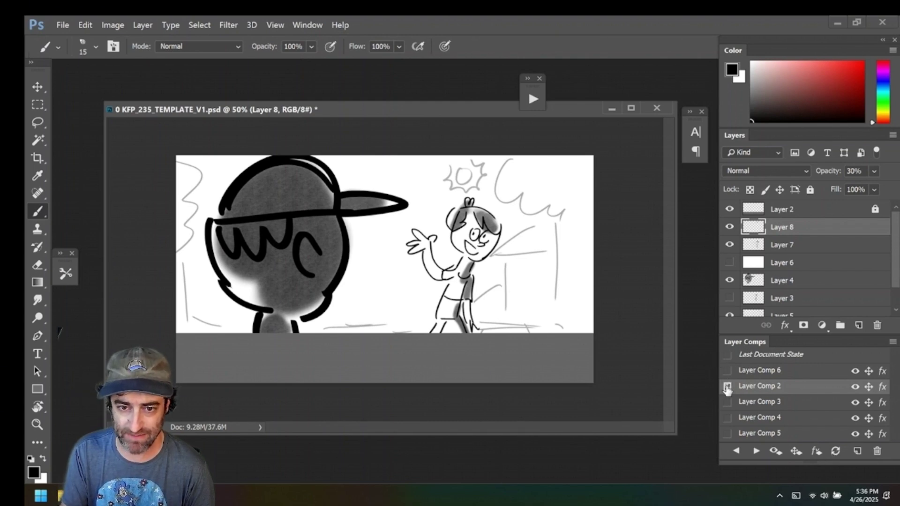
{"action": "left_click", "coordinate": [727, 371]}
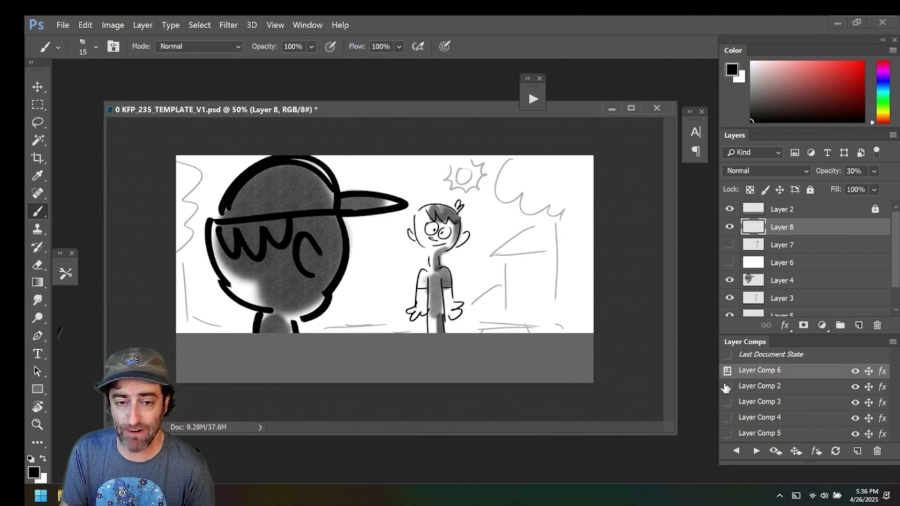
{"action": "left_click", "coordinate": [727, 386]}
- Make Layer 8 visible in Layer Comps 3, 4 and 5 and update each comp to include the sun
{"action": "left_click", "coordinate": [726, 402]}
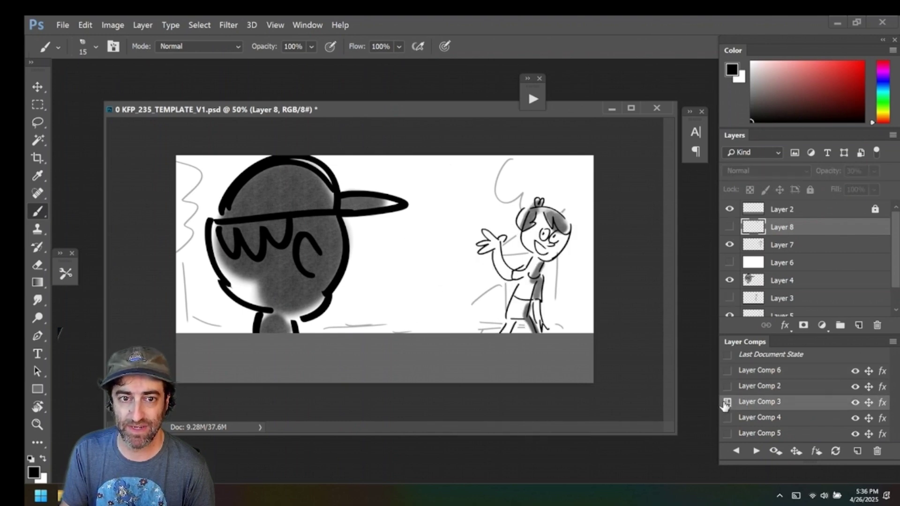
{"action": "left_click", "coordinate": [730, 229]}
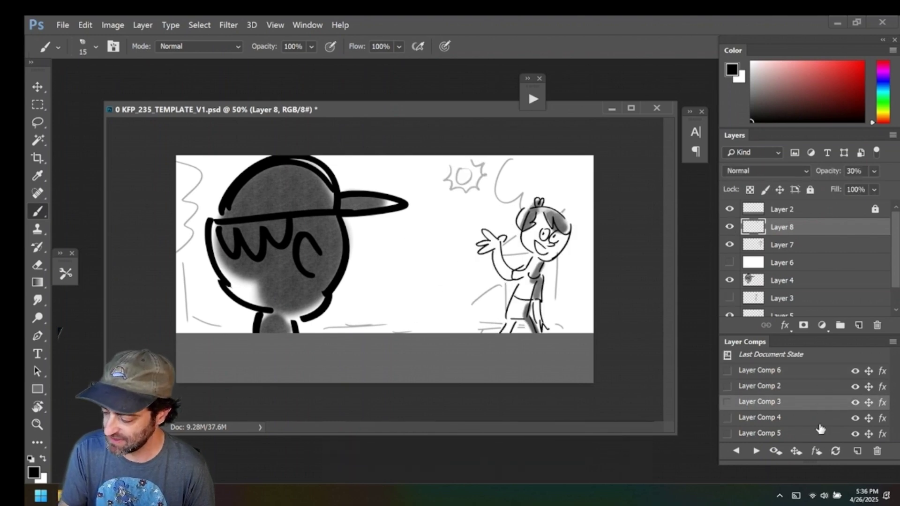
{"action": "left_click", "coordinate": [727, 417]}
{"action": "left_click", "coordinate": [726, 355]}
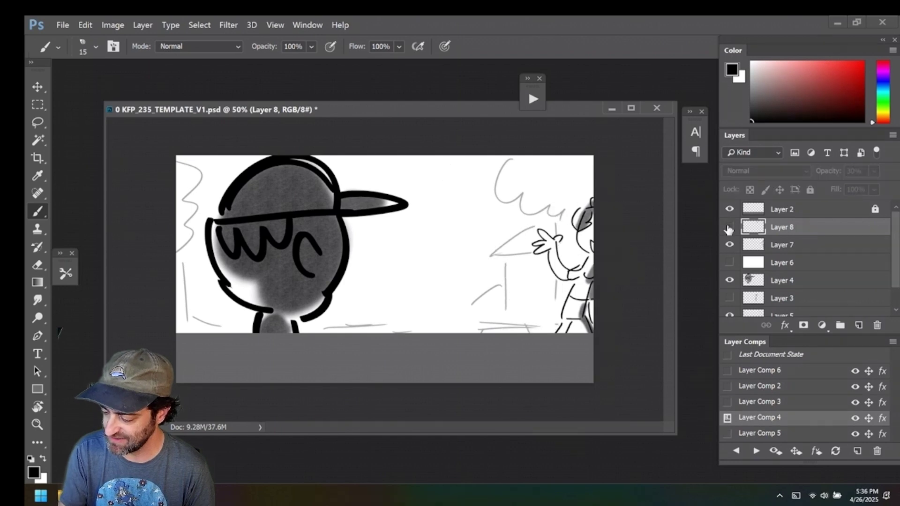
{"action": "left_click", "coordinate": [727, 433]}
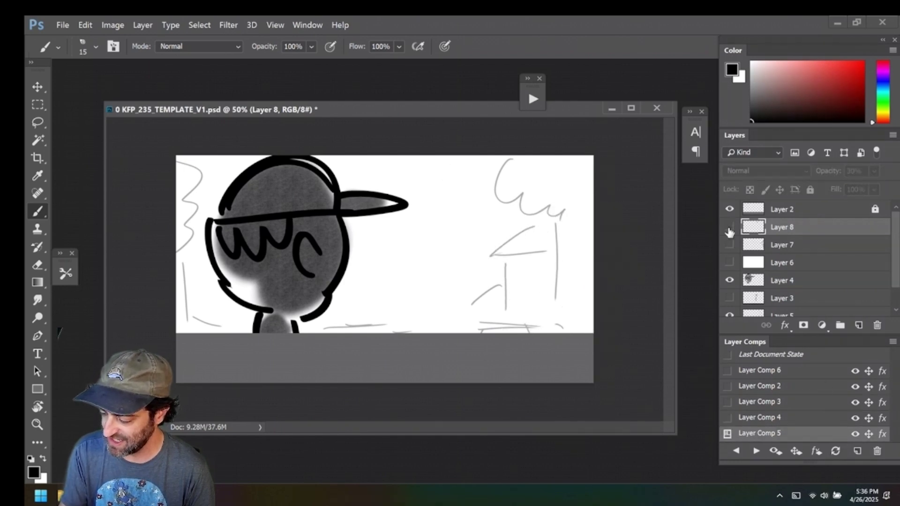
{"action": "left_click", "coordinate": [729, 227]}
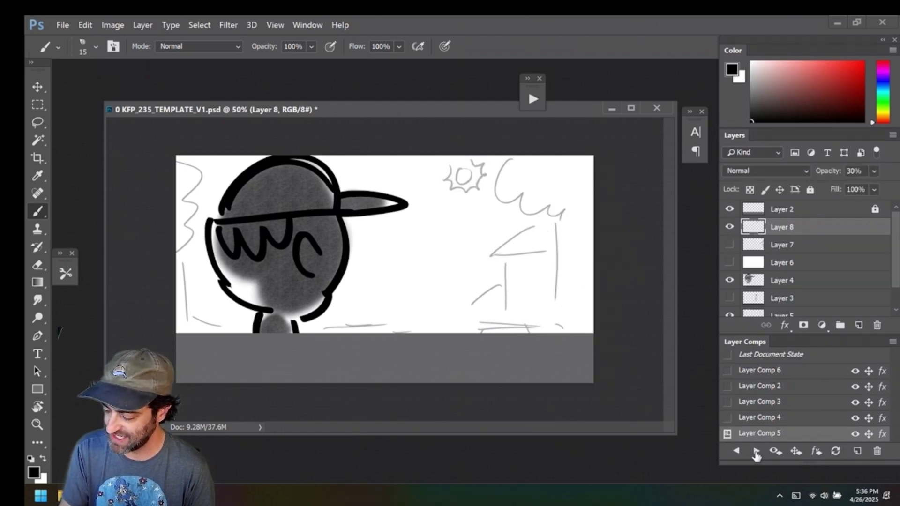
- Cycle forward through the layer comps from Layer Comp 6 to review the sequence with the sun
{"action": "left_click", "coordinate": [756, 451]}
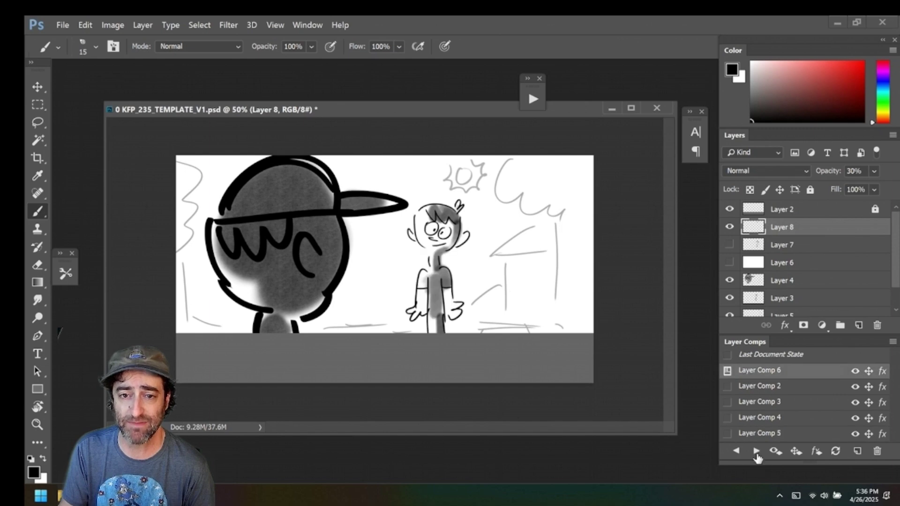
{"action": "left_click", "coordinate": [756, 451]}
{"action": "left_click", "coordinate": [756, 451]}
{"action": "left_click", "coordinate": [756, 451]}
{"action": "left_click", "coordinate": [756, 451]}
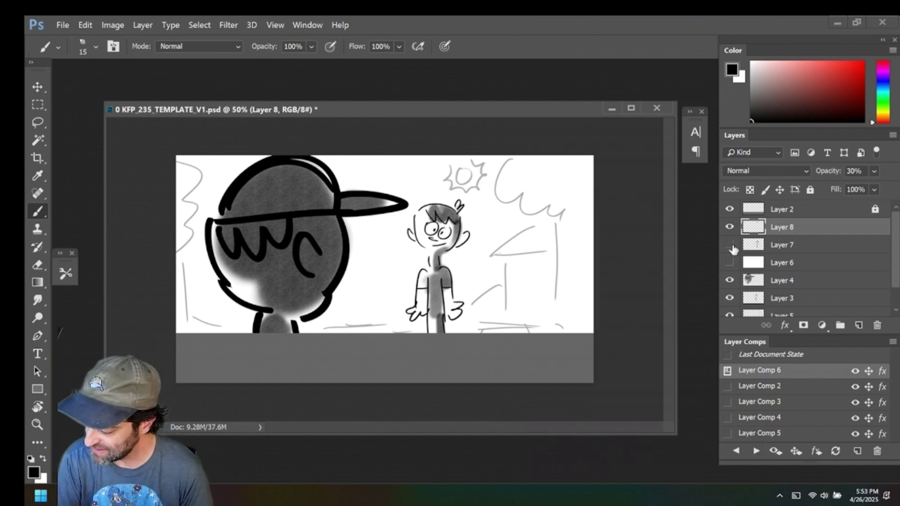
- Show the white overlay on Layer 6, move it above Layer 8, and add a new layer above it
{"action": "left_click", "coordinate": [729, 262]}
{"action": "left_click_drag", "start_coordinate": [772, 262], "coordinate": [772, 220]}
{"action": "left_click", "coordinate": [859, 325]}
- Draw the boy in a running pose seen from behind on Layer 9 using the Brush 15 px preset
{"action": "left_click", "coordinate": [65, 273]}
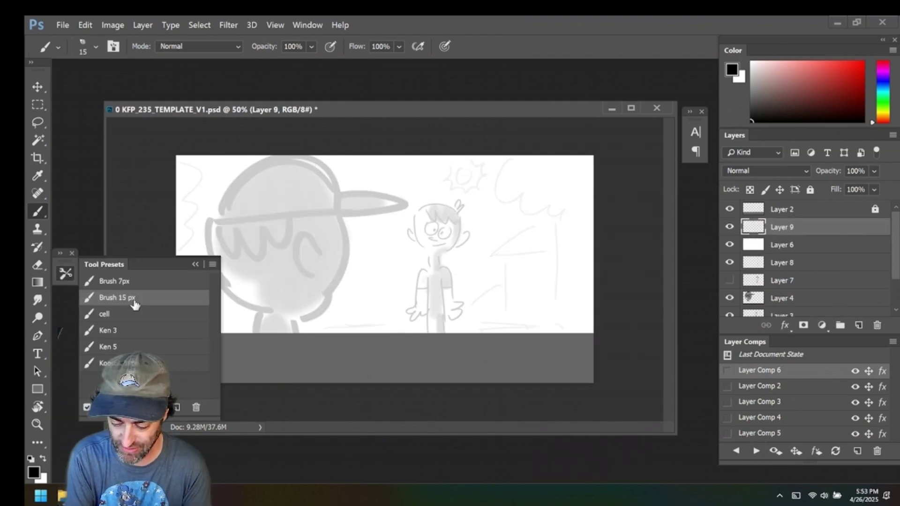
{"action": "mouse_move", "coordinate": [431, 248]}
{"action": "left_mouse_down"}
{"action": "mouse_move", "coordinate": [471, 234]}
{"action": "mouse_move", "coordinate": [438, 215]}
{"action": "left_mouse_up"}
{"action": "left_click_drag", "start_coordinate": [403, 295], "coordinate": [478, 283]}
{"action": "left_click_drag", "start_coordinate": [422, 333], "coordinate": [459, 323]}
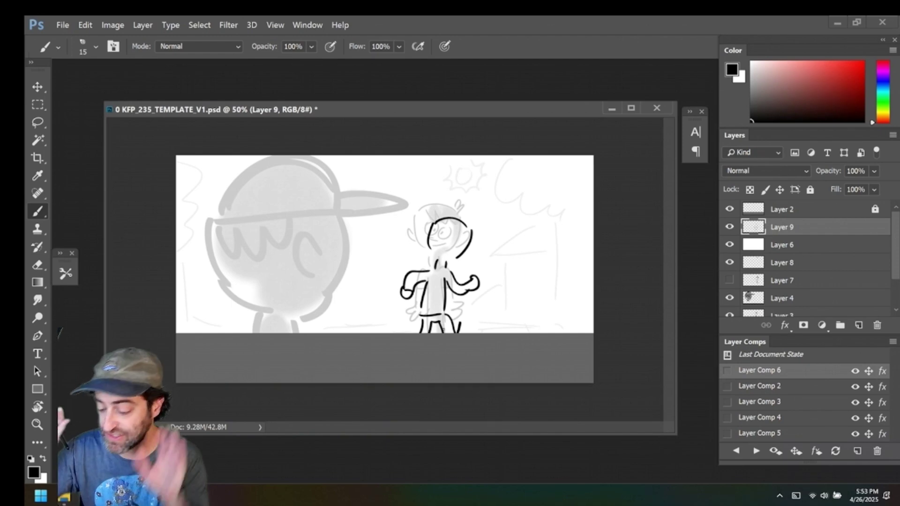
- Hide the white overlay on Layer 6 and the boy's original standing pose on Layer 3
{"action": "left_click", "coordinate": [729, 244]}
{"action": "left_click", "coordinate": [729, 315]}
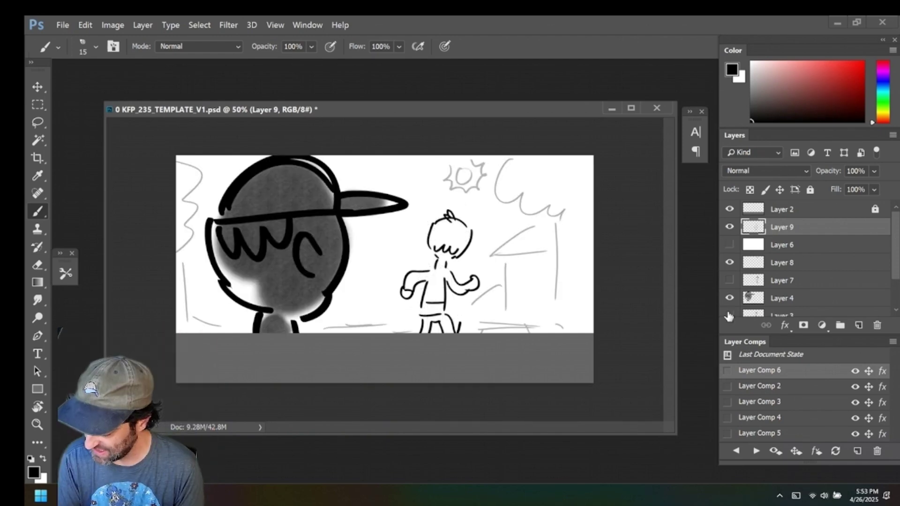
{"action": "left_click", "coordinate": [729, 315]}
{"action": "left_click", "coordinate": [730, 315]}
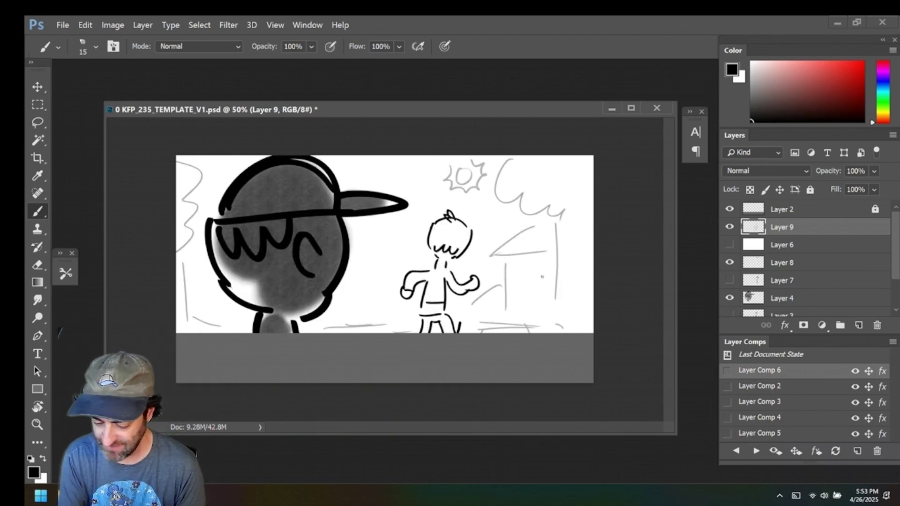
- Shade the running boy's hair, shirt and trousers on Layer 9 with the soft shading brush preset, changing its size to 40 px
{"action": "left_click", "coordinate": [66, 273]}
{"action": "left_click", "coordinate": [117, 362]}
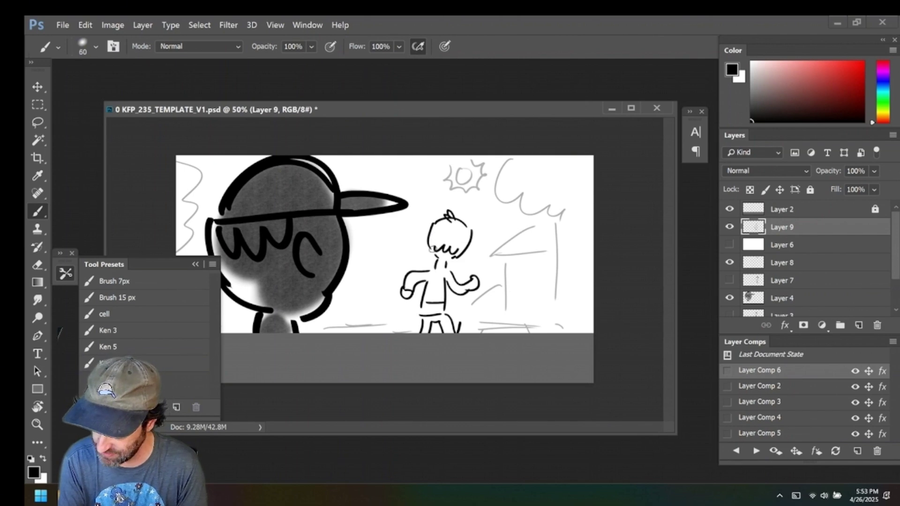
{"action": "mouse_move", "coordinate": [429, 239]}
{"action": "left_mouse_down"}
{"action": "mouse_move", "coordinate": [448, 241]}
{"action": "mouse_move", "coordinate": [468, 239]}
{"action": "left_mouse_up"}
{"action": "key", "text": "bracketright"}
{"action": "key", "text": "bracketright"}
{"action": "key", "text": "bracketright"}
{"action": "mouse_move", "coordinate": [417, 276]}
{"action": "left_mouse_down"}
{"action": "mouse_move", "coordinate": [435, 286]}
{"action": "mouse_move", "coordinate": [434, 276]}
{"action": "mouse_move", "coordinate": [439, 325]}
{"action": "left_mouse_up"}
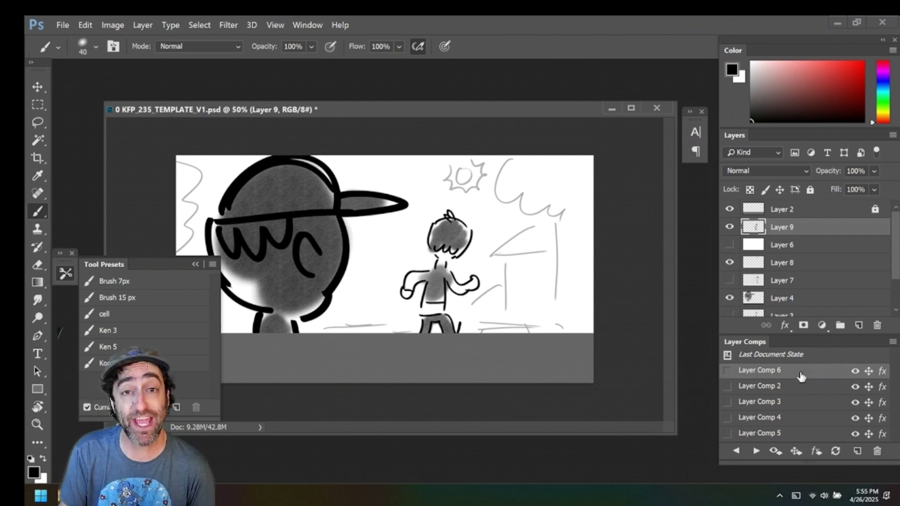
- Duplicate Layer Comp 6, update the copy with the running pose, and compare it with the original comp
{"action": "left_click_drag", "start_coordinate": [811, 371], "coordinate": [856, 451]}
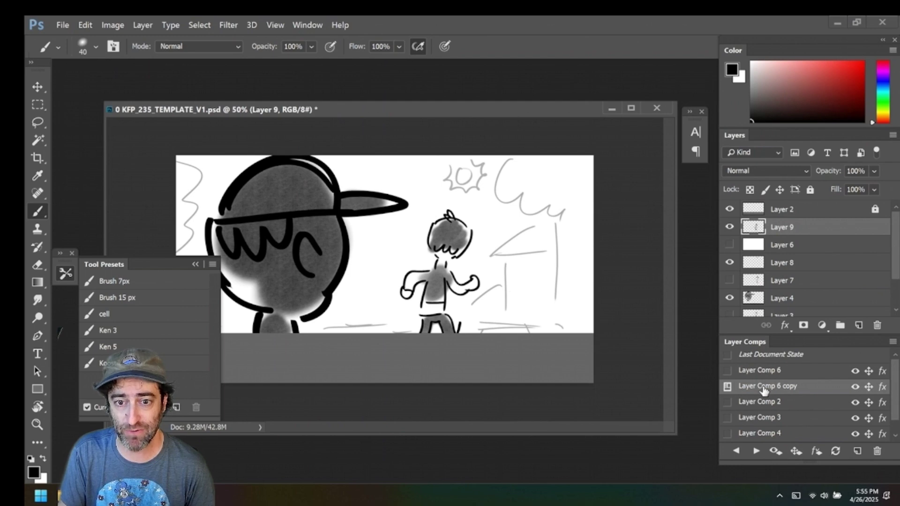
{"action": "left_click", "coordinate": [727, 373]}
{"action": "left_click", "coordinate": [727, 386]}
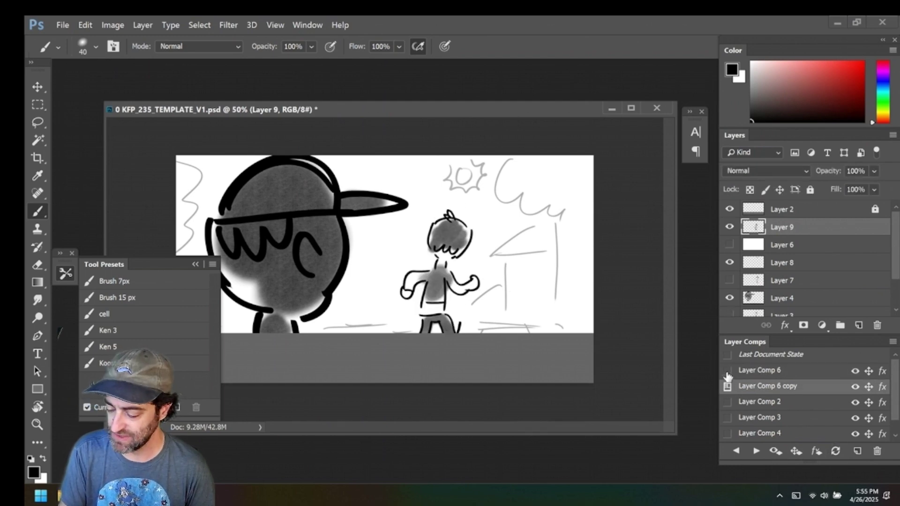
- Alternate between Layer Comp 6 and its copy, and apply Layer Comps 2, 3 and 4 to review the poses
{"action": "left_click", "coordinate": [726, 370]}
{"action": "left_click", "coordinate": [727, 386]}
{"action": "left_click", "coordinate": [727, 370]}
{"action": "left_click", "coordinate": [727, 386]}
{"action": "left_click", "coordinate": [727, 406]}
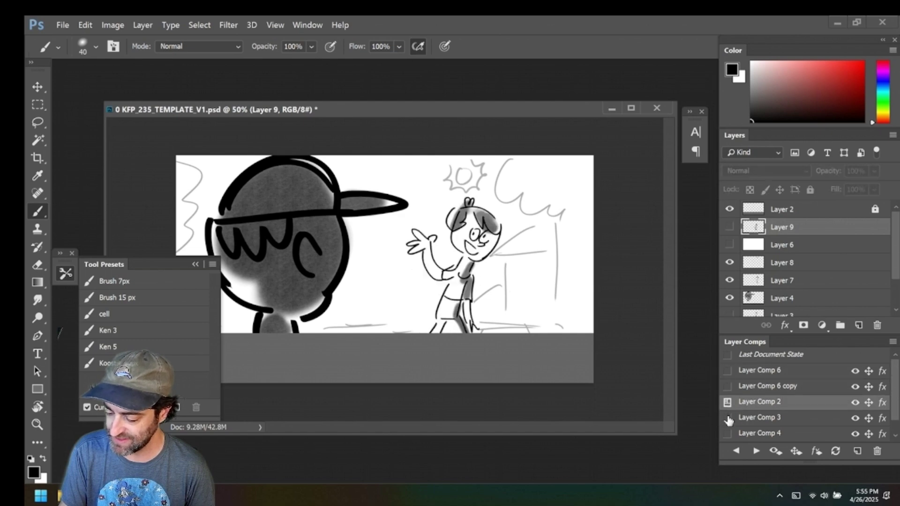
{"action": "left_click", "coordinate": [727, 417]}
{"action": "left_click", "coordinate": [727, 431]}
- With Layer Comp 6 copy applied, scale down the running boy on Layer 9 and place him closer to the house
{"action": "left_click", "coordinate": [726, 385]}
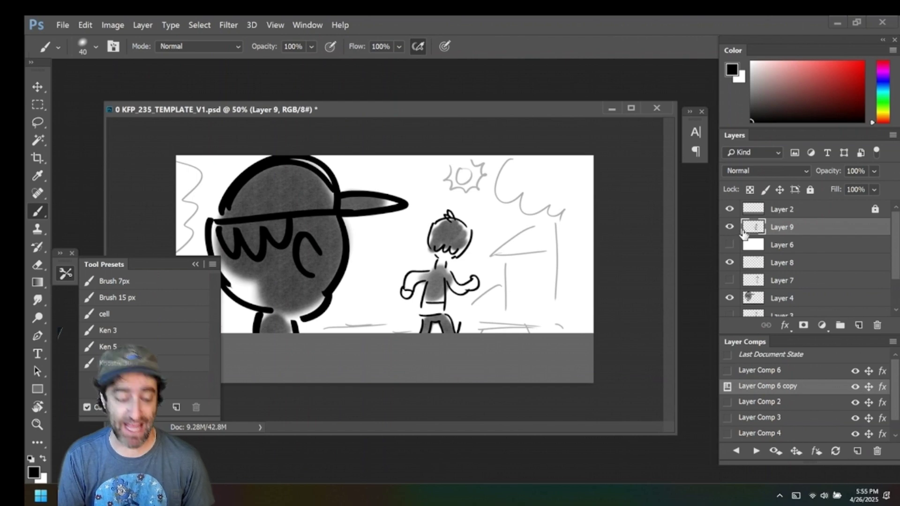
{"action": "key", "text": "ctrl+t"}
{"action": "left_click_drag", "start_coordinate": [480, 212], "coordinate": [482, 237]}
{"action": "key", "text": "Return"}
{"action": "key", "text": "b"}
- Duplicate Layer Comp 6 copy, update the duplicate with the smaller running boy, and compare the two comps
{"action": "left_click_drag", "start_coordinate": [842, 386], "coordinate": [858, 452]}
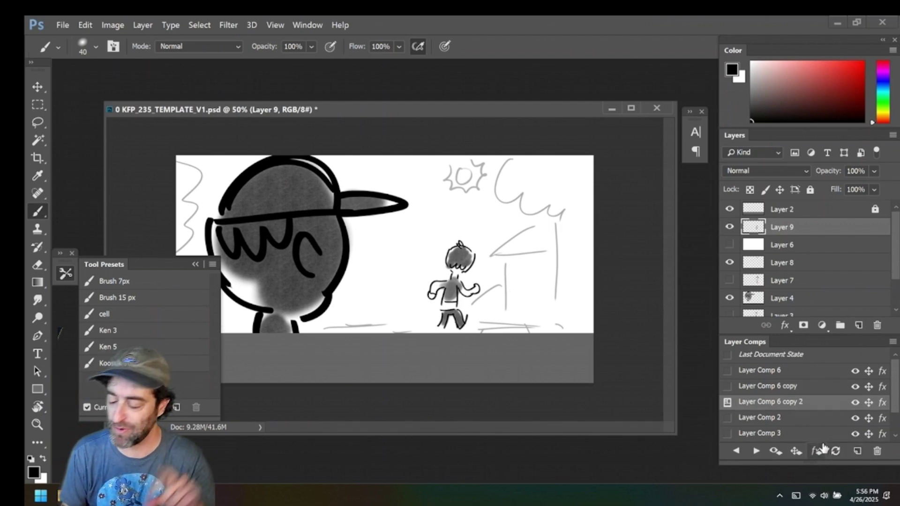
{"action": "left_click", "coordinate": [727, 387]}
{"action": "left_click", "coordinate": [727, 403]}
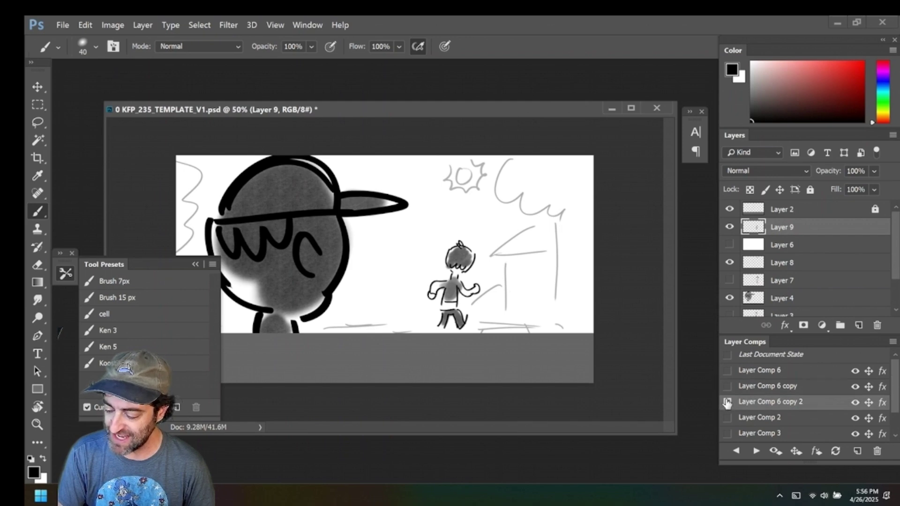
{"action": "left_click", "coordinate": [726, 389]}
{"action": "left_click", "coordinate": [726, 403]}
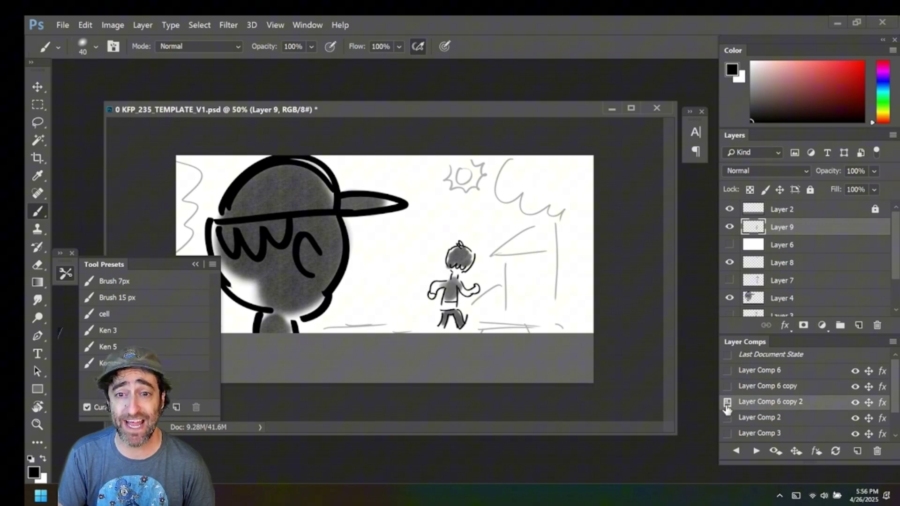
- Apply Layer Comp 6 and its first copy in turn, and toggle the visibility of Layer 9
{"action": "left_click", "coordinate": [727, 370]}
{"action": "left_click", "coordinate": [726, 386]}
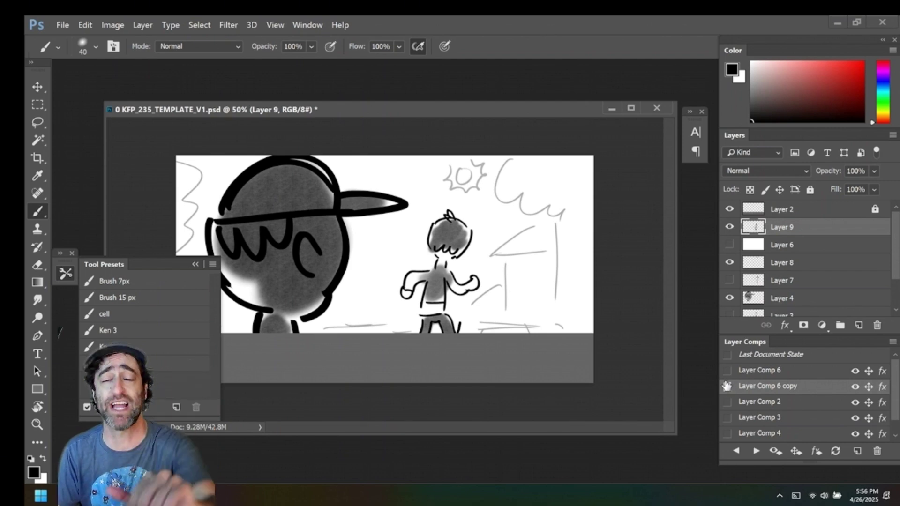
{"action": "left_click", "coordinate": [731, 228]}
{"action": "left_click", "coordinate": [730, 228]}
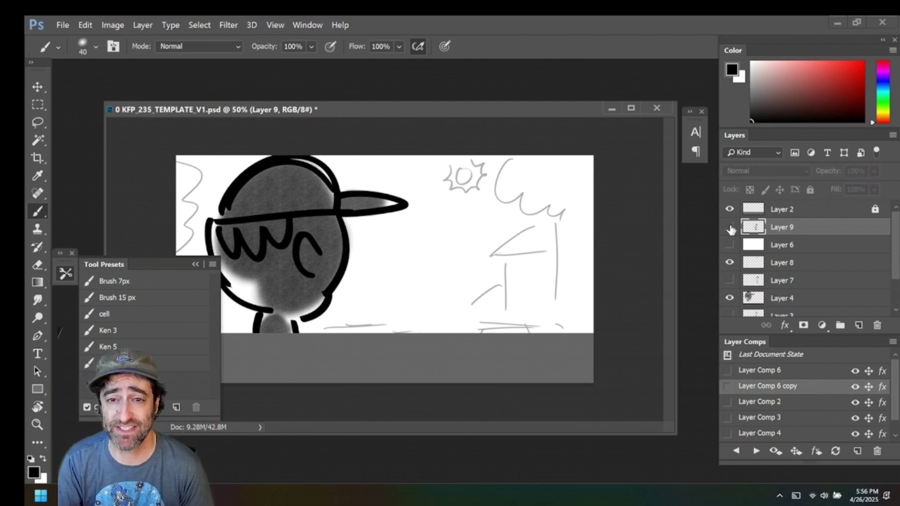
- Show Layer 9 and duplicate it for the running boy, and duplicate Layer Comp 6 copy
{"action": "left_click", "coordinate": [728, 230]}
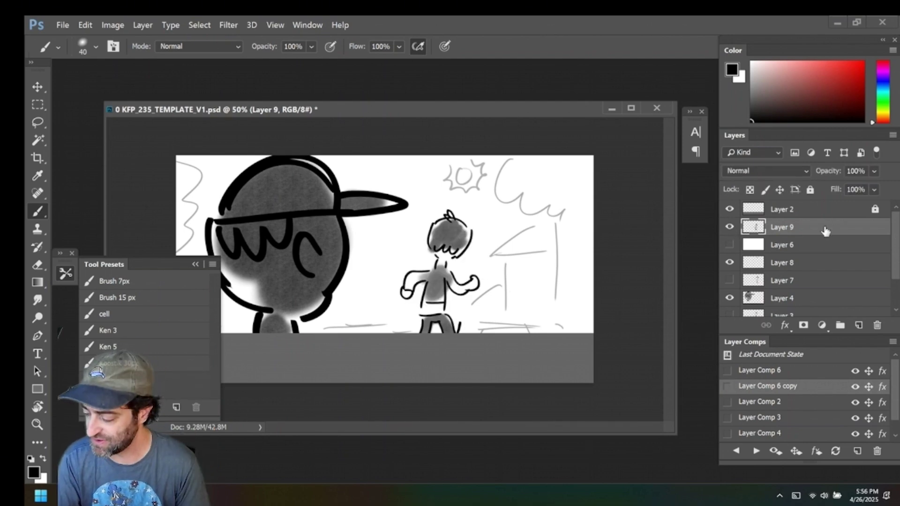
{"action": "left_click_drag", "start_coordinate": [825, 231], "coordinate": [857, 326]}
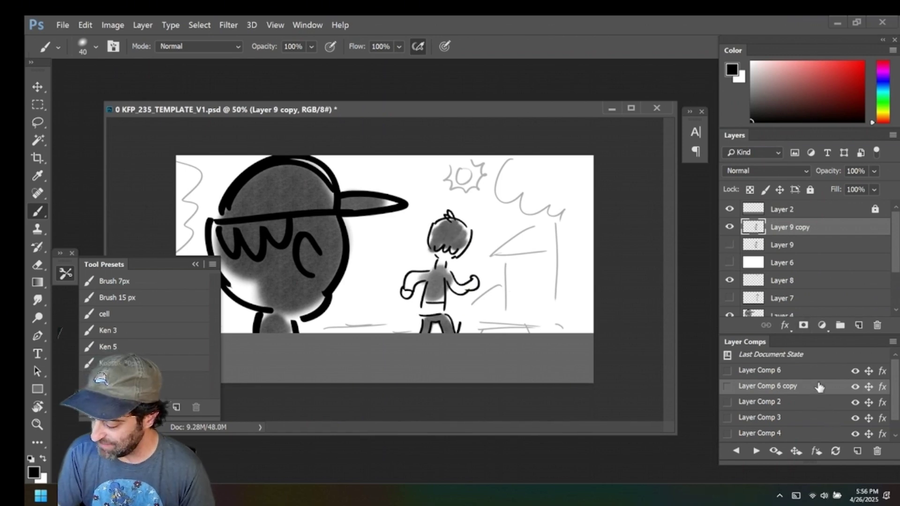
{"action": "left_click_drag", "start_coordinate": [820, 386], "coordinate": [857, 451]}
{"action": "left_click", "coordinate": [728, 229]}
{"action": "left_click", "coordinate": [729, 228]}
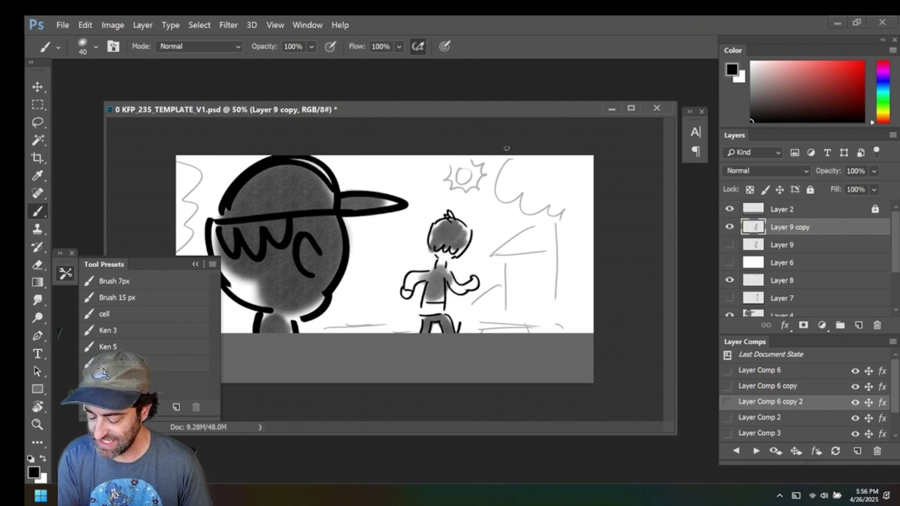
- Scale down the running boy on Layer 9 copy, place him nearer the house, and update Layer Comp 6 copy 2
{"action": "key", "text": "ctrl+t"}
{"action": "left_click_drag", "start_coordinate": [480, 216], "coordinate": [474, 242]}
{"action": "key", "text": "Return"}
{"action": "left_click", "coordinate": [835, 452]}
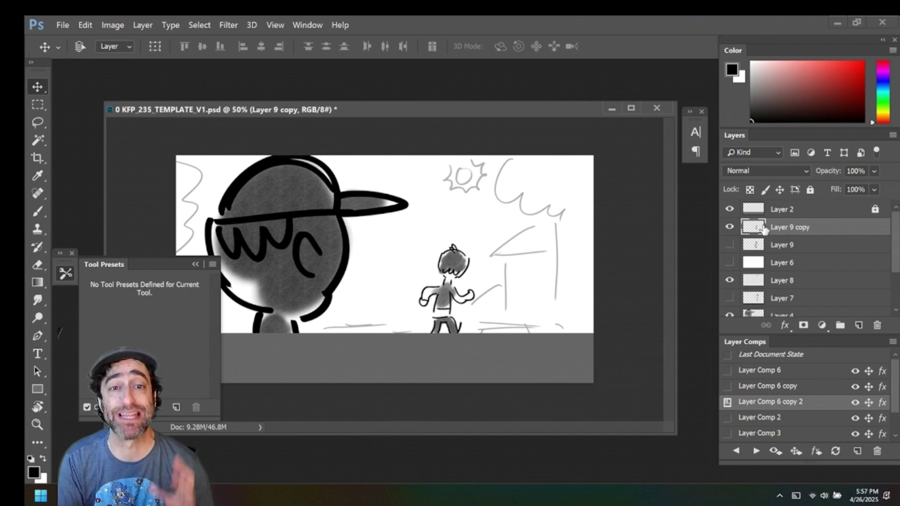
- Apply Layer Comp 6, Layer Comp 6 copy and Layer Comp 6 copy 2 in turn to compare the boy's poses
{"action": "left_click", "coordinate": [727, 387]}
{"action": "left_click", "coordinate": [726, 403]}
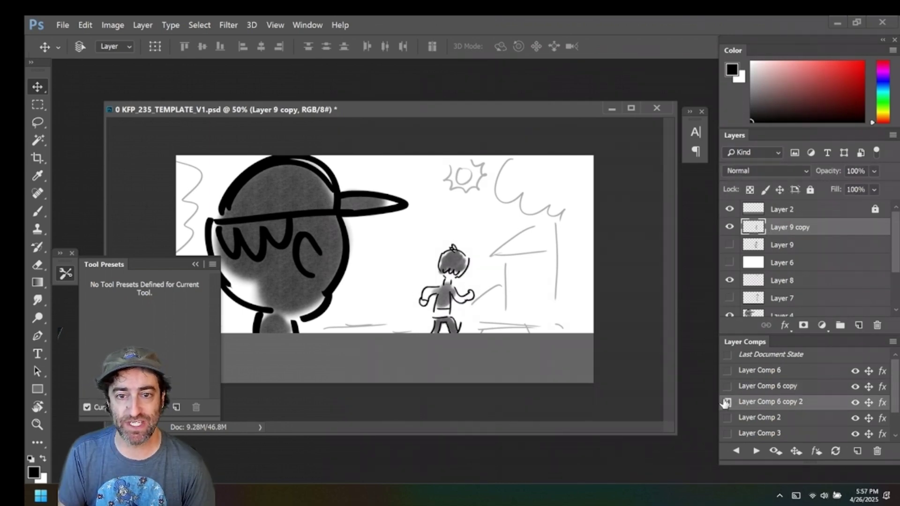
{"action": "left_click", "coordinate": [727, 371]}
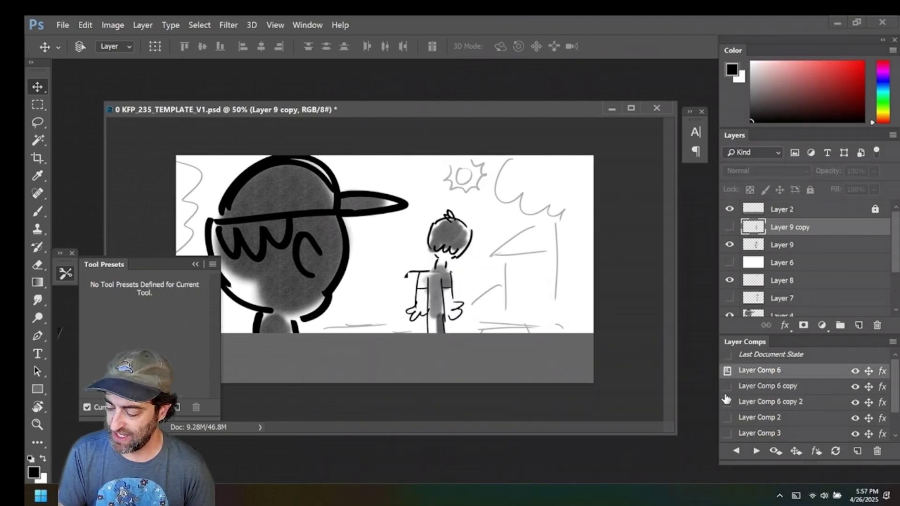
{"action": "left_click", "coordinate": [727, 402]}
{"action": "left_click", "coordinate": [727, 385]}
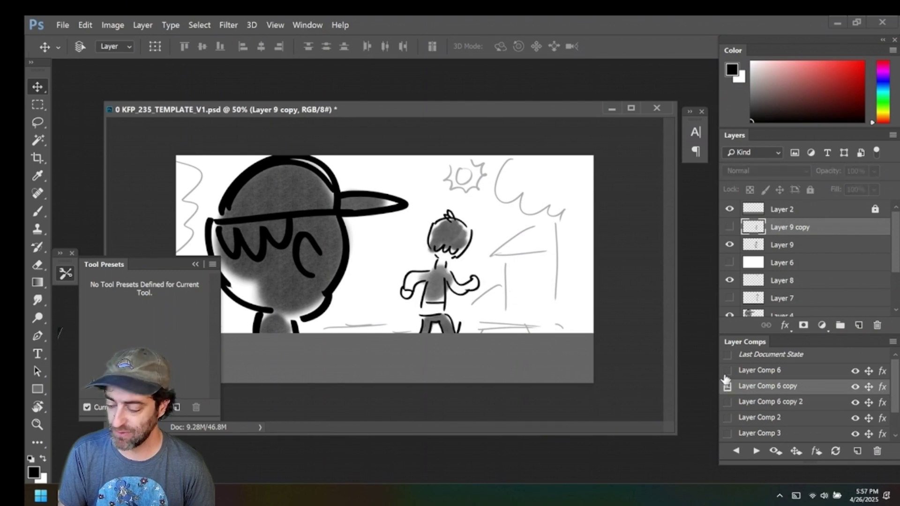
{"action": "left_click", "coordinate": [727, 370]}
{"action": "left_click", "coordinate": [727, 402]}
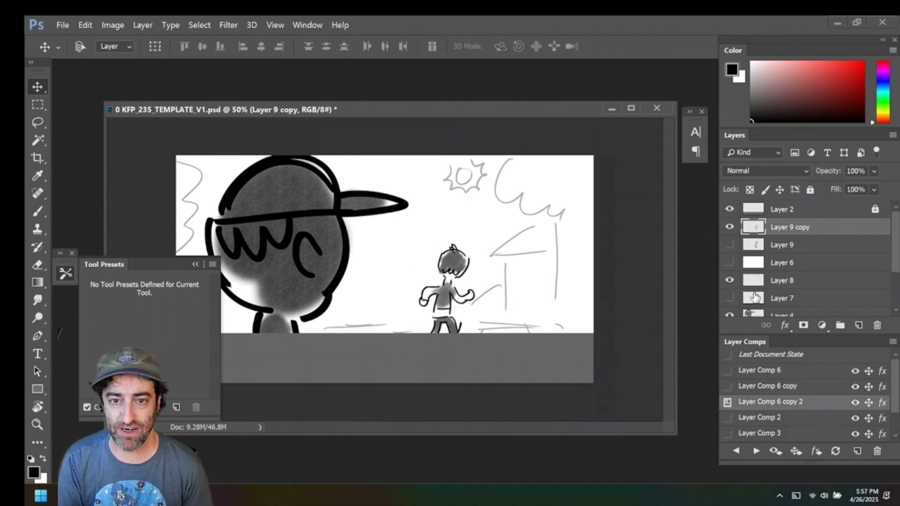
{"action": "left_click", "coordinate": [727, 370]}
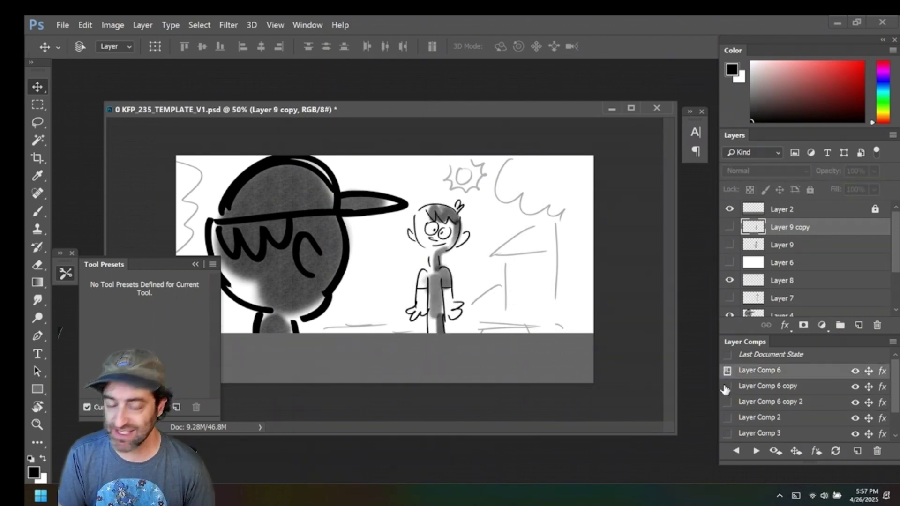
{"action": "left_click", "coordinate": [727, 386]}
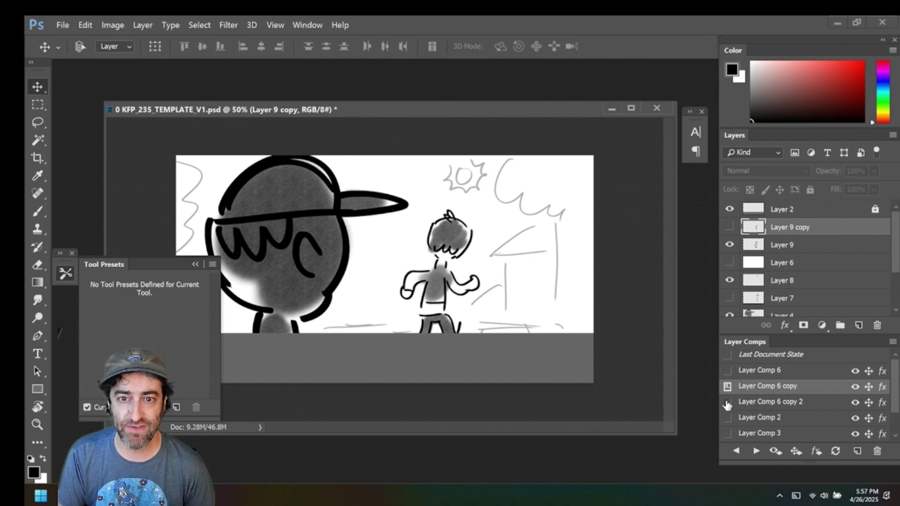
{"action": "left_click", "coordinate": [726, 402]}
{"action": "left_click", "coordinate": [727, 370]}
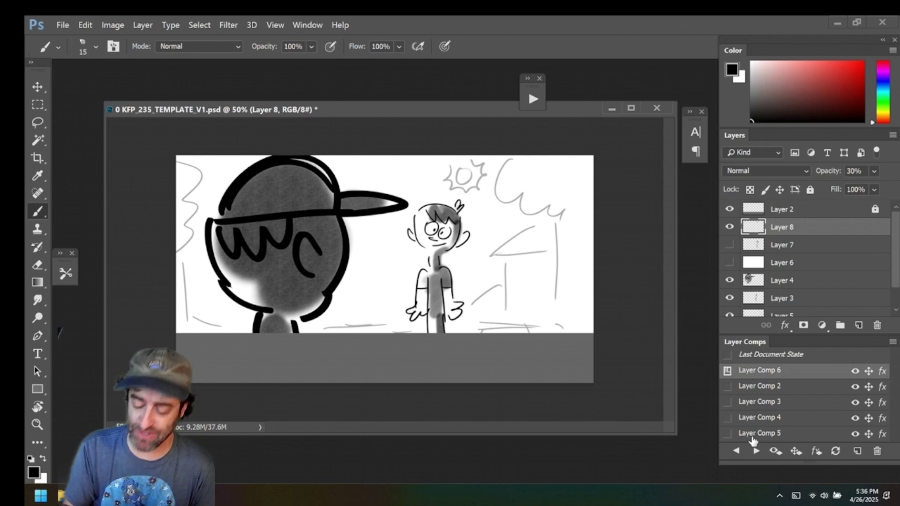
- Export all layer comps, not only the selected ones, to separate JPEG files
{"action": "left_click", "coordinate": [62, 25]}
{"action": "mouse_move", "coordinate": [152, 179]}
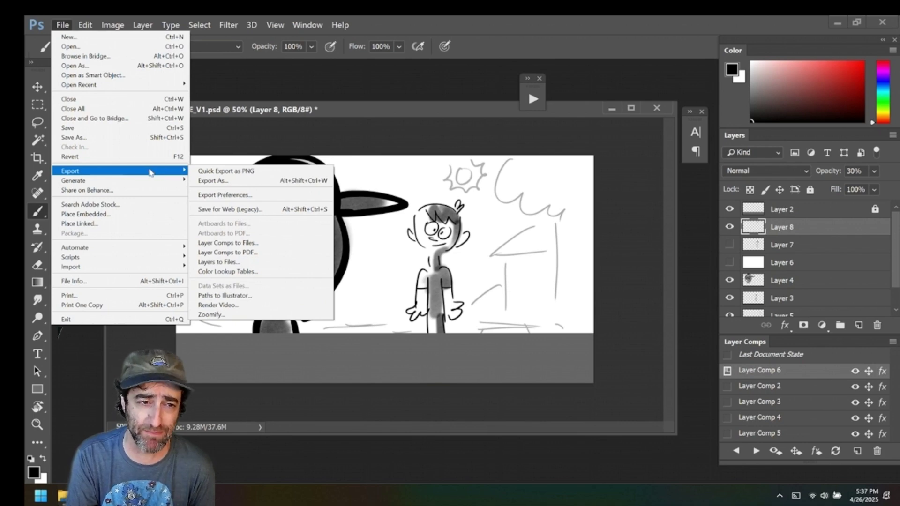
{"action": "left_click", "coordinate": [153, 176]}
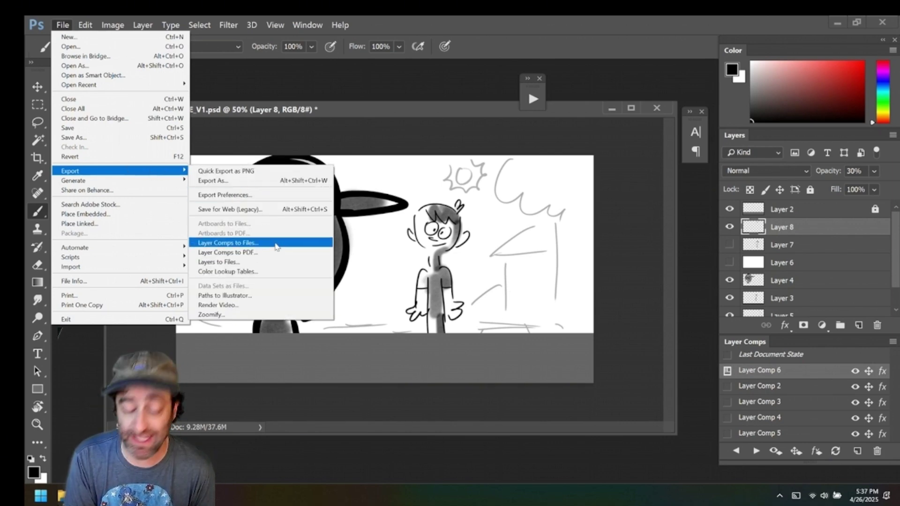
{"action": "left_click", "coordinate": [276, 244]}
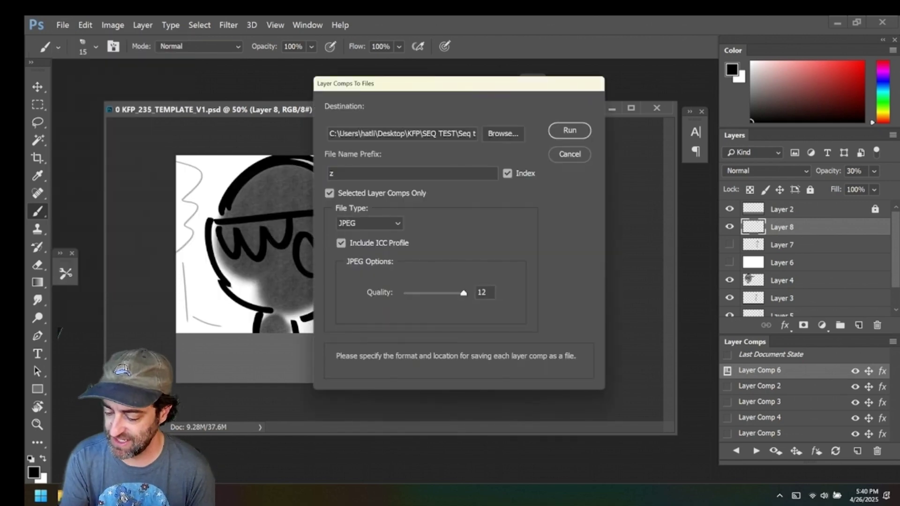
{"action": "left_click_drag", "start_coordinate": [487, 87], "coordinate": [419, 90]}
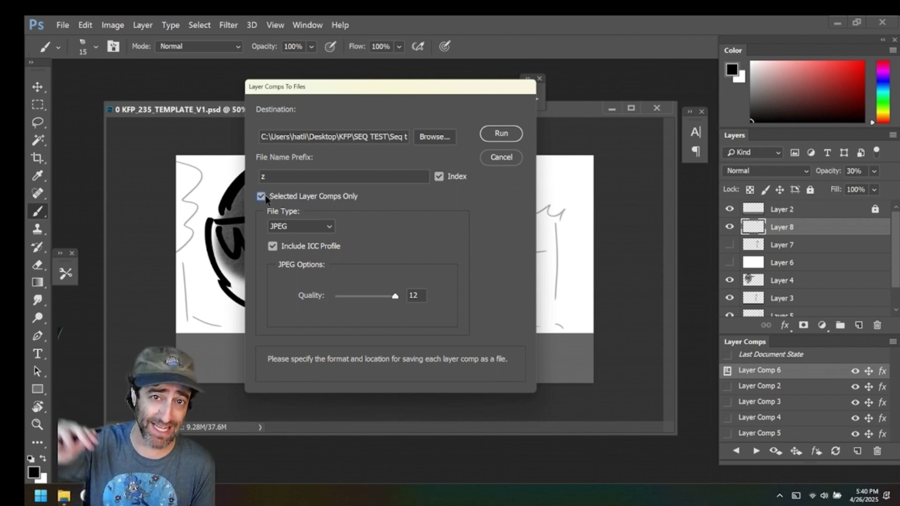
{"action": "left_click", "coordinate": [329, 228]}
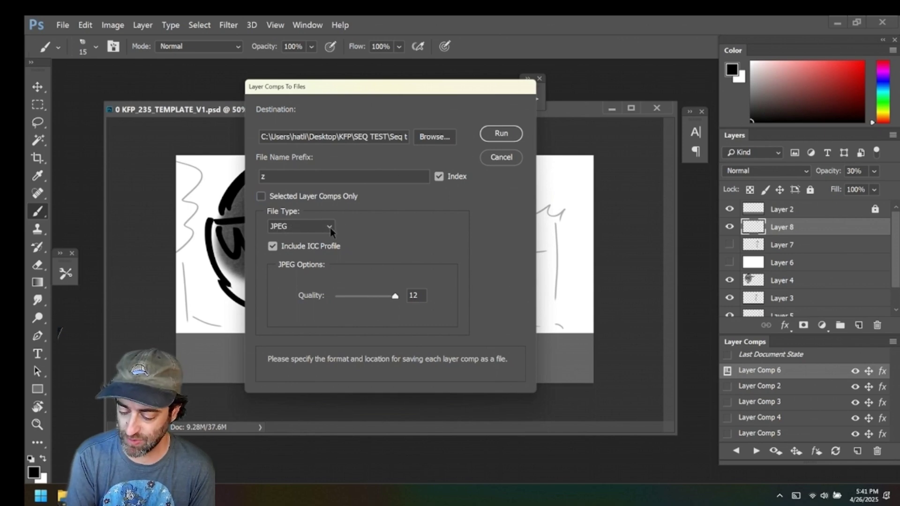
{"action": "left_click", "coordinate": [330, 228]}
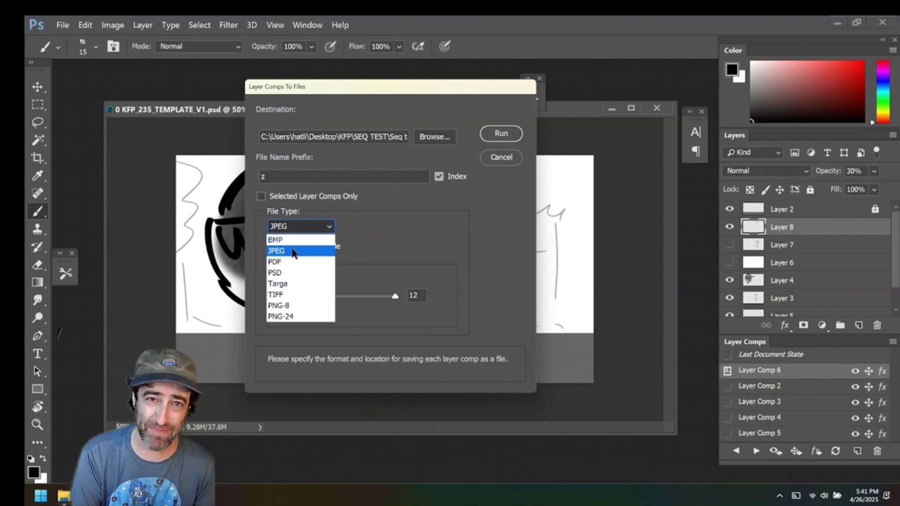
{"action": "left_click", "coordinate": [294, 253]}
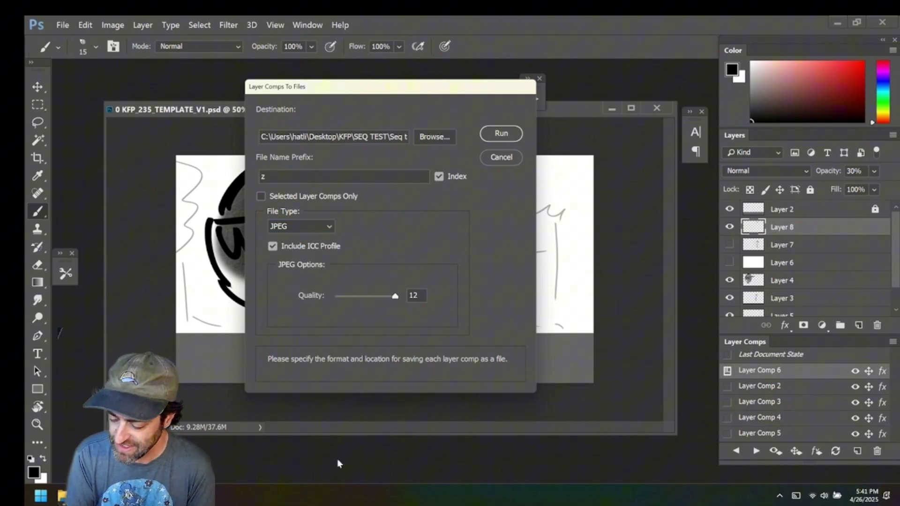
{"action": "left_click", "coordinate": [499, 134]}
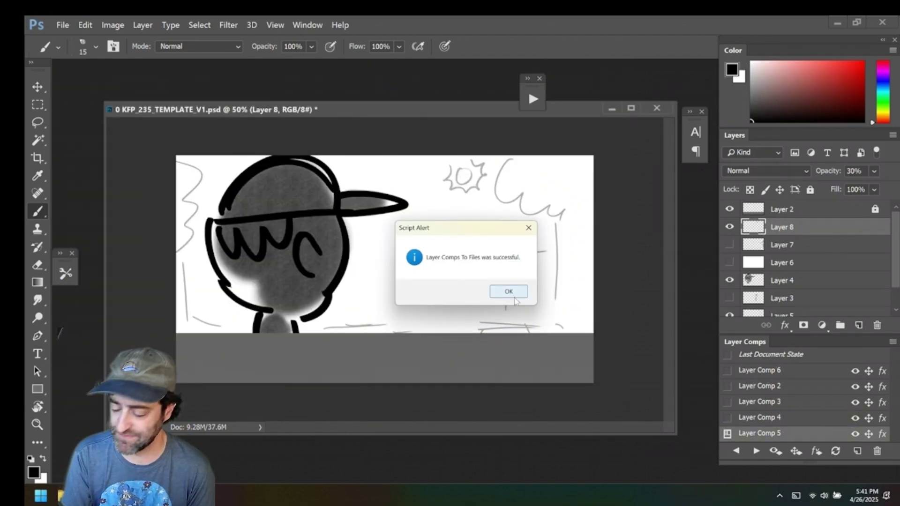
{"action": "left_click", "coordinate": [510, 292]}
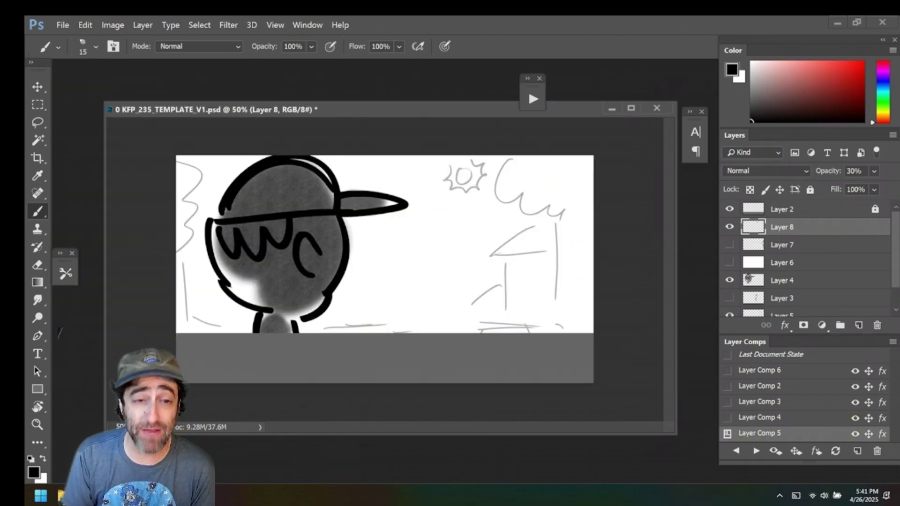
- Switch to Bridge and step forward and back through the exported JPEGs in the Seq test_v1 folder
{"action": "mouse_move", "coordinate": [176, 496]}
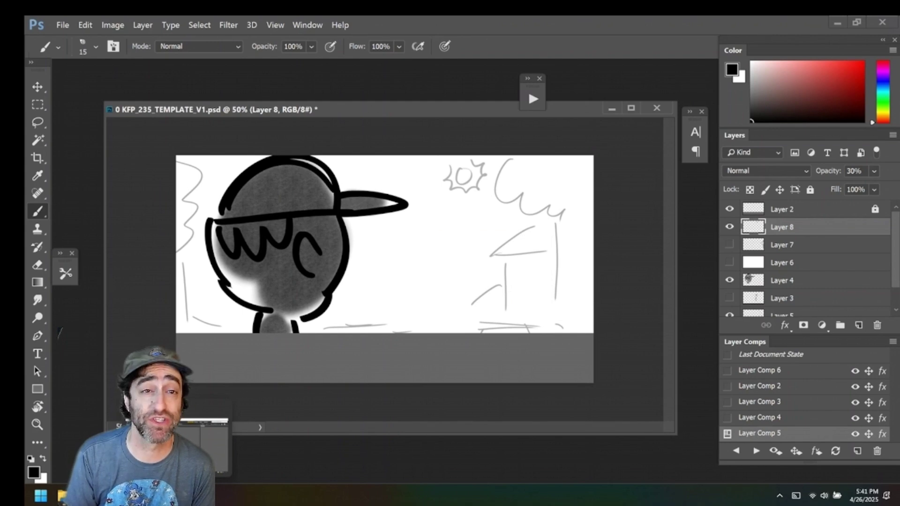
{"action": "left_click", "coordinate": [204, 445]}
{"action": "left_click", "coordinate": [83, 129]}
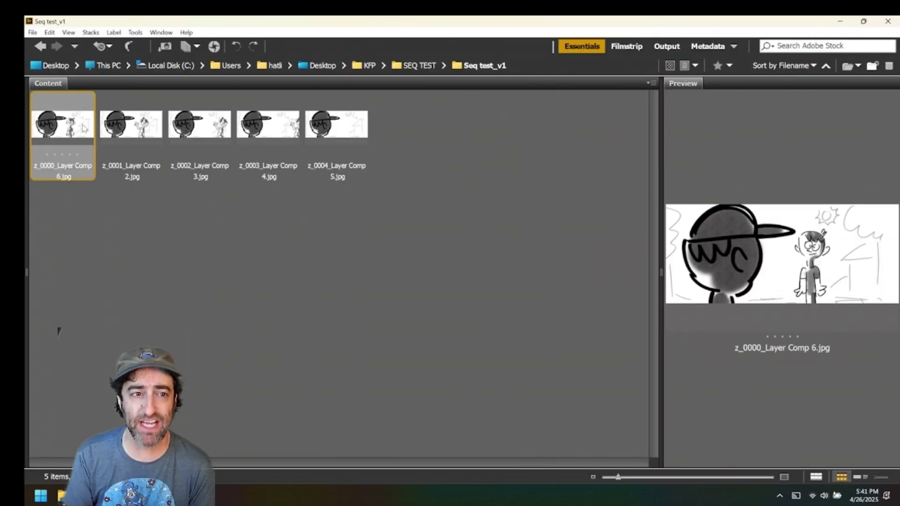
{"action": "key", "text": "Right"}
{"action": "key", "text": "Right"}
{"action": "key", "text": "Right"}
{"action": "key", "text": "Right"}
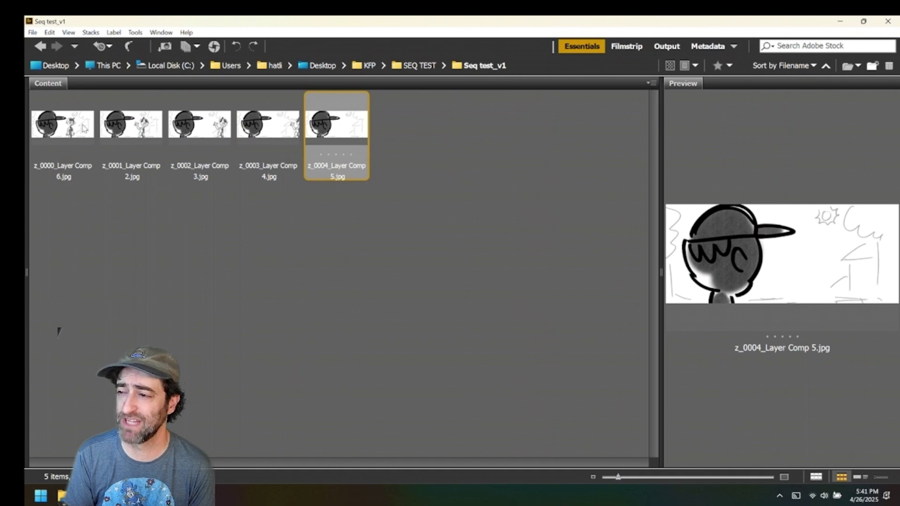
{"action": "key", "text": "Left"}
{"action": "key", "text": "Left"}
{"action": "key", "text": "Left"}
{"action": "key", "text": "Left"}
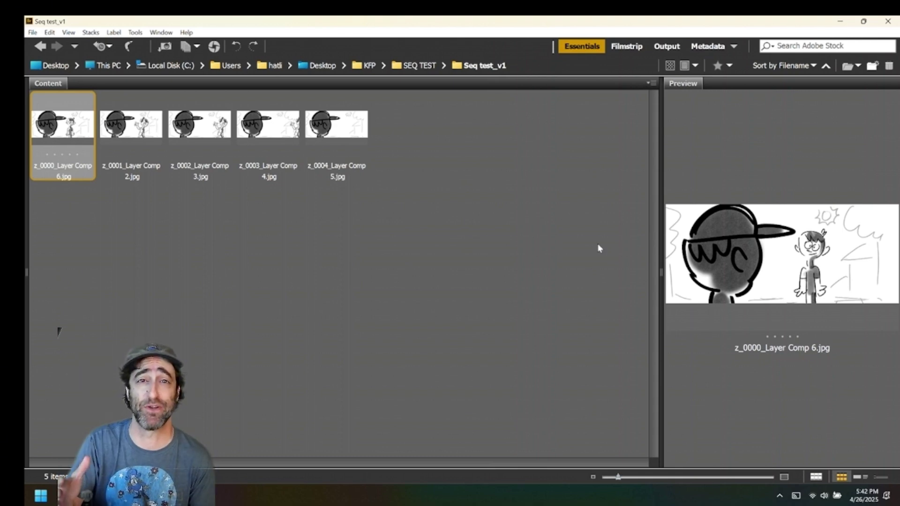
- Enlarge the thumbnails and show the exported images in a locked grid, with details, as a list, and again as thumbnails
{"action": "mouse_move", "coordinate": [617, 477]}
{"action": "left_mouse_down"}
{"action": "mouse_move", "coordinate": [651, 480]}
{"action": "mouse_move", "coordinate": [631, 477]}
{"action": "left_mouse_up"}
{"action": "left_click", "coordinate": [818, 477]}
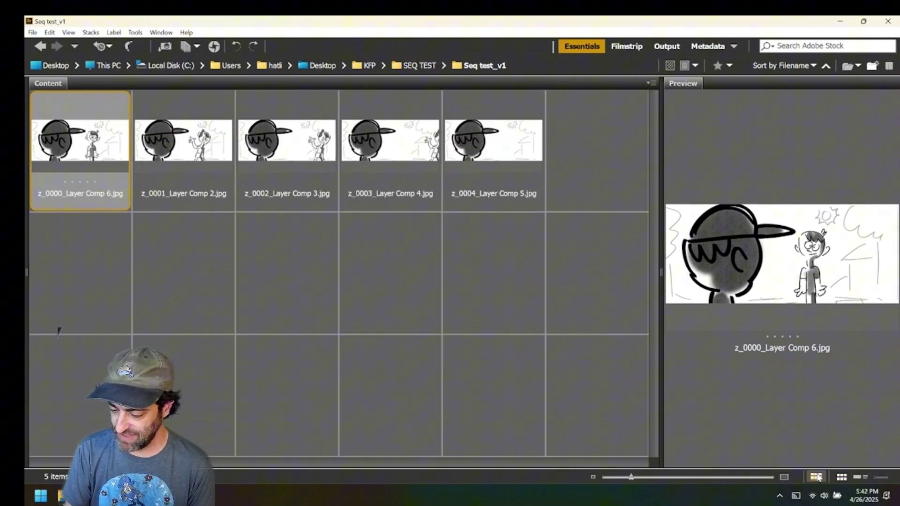
{"action": "left_click", "coordinate": [858, 477]}
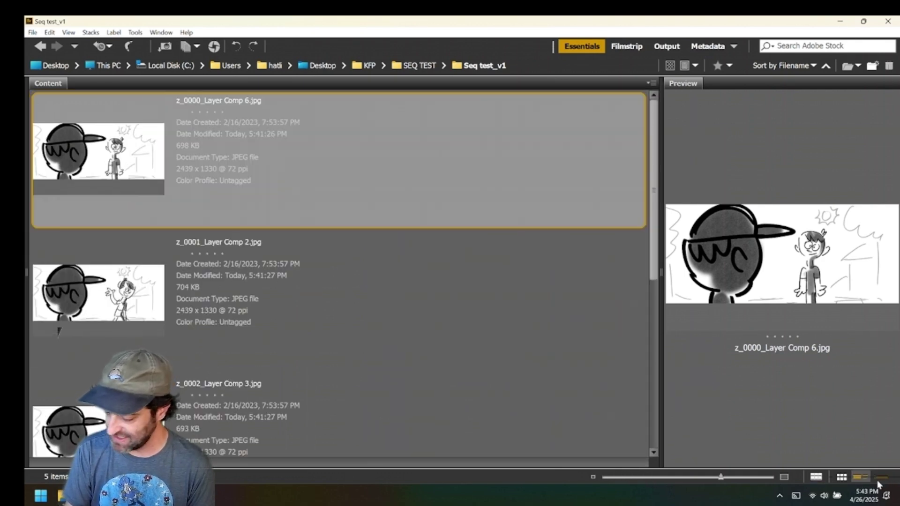
{"action": "left_click", "coordinate": [876, 478]}
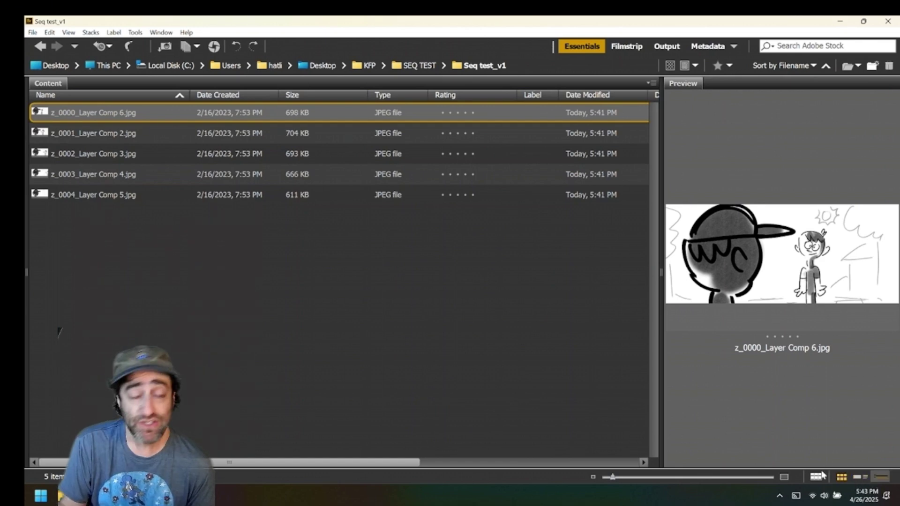
{"action": "left_click", "coordinate": [841, 477]}
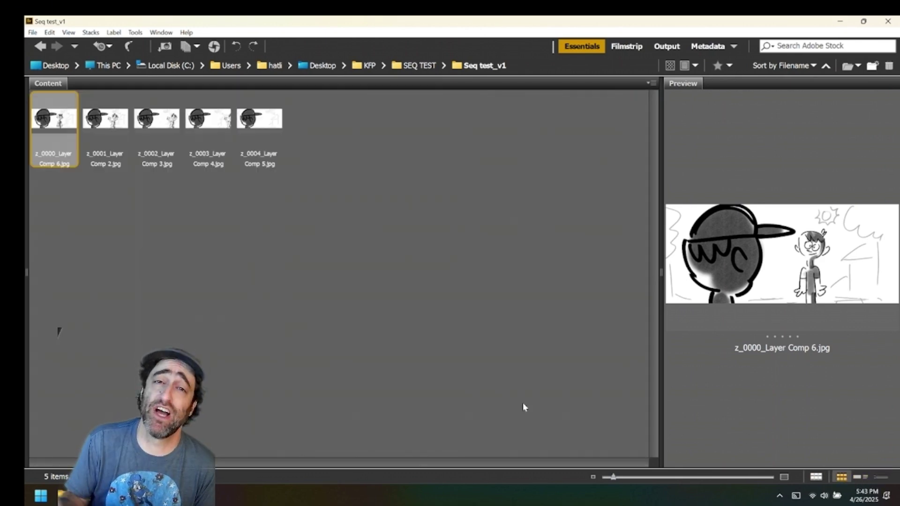
- Move z_0001_Layer Comp 2.jpg to the end of the image sequence and select the first image
{"action": "left_click_drag", "start_coordinate": [119, 139], "coordinate": [343, 145]}
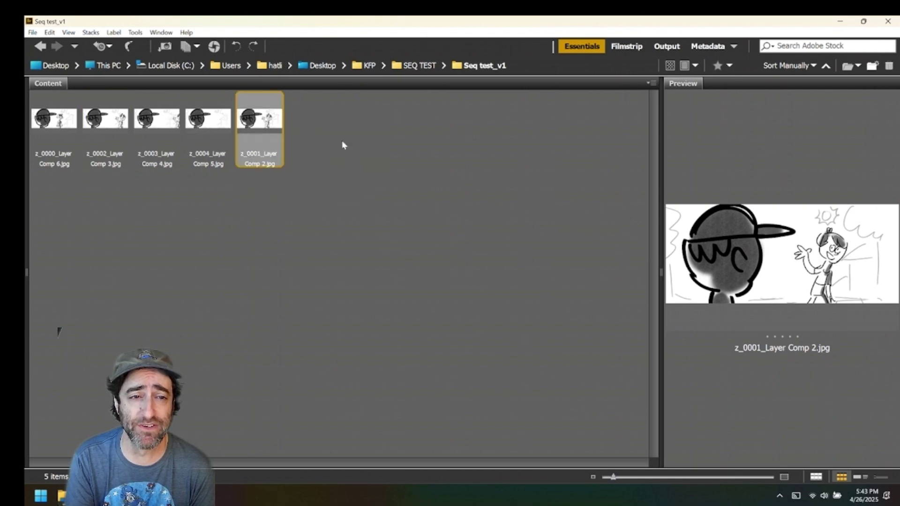
{"action": "left_click", "coordinate": [65, 149]}
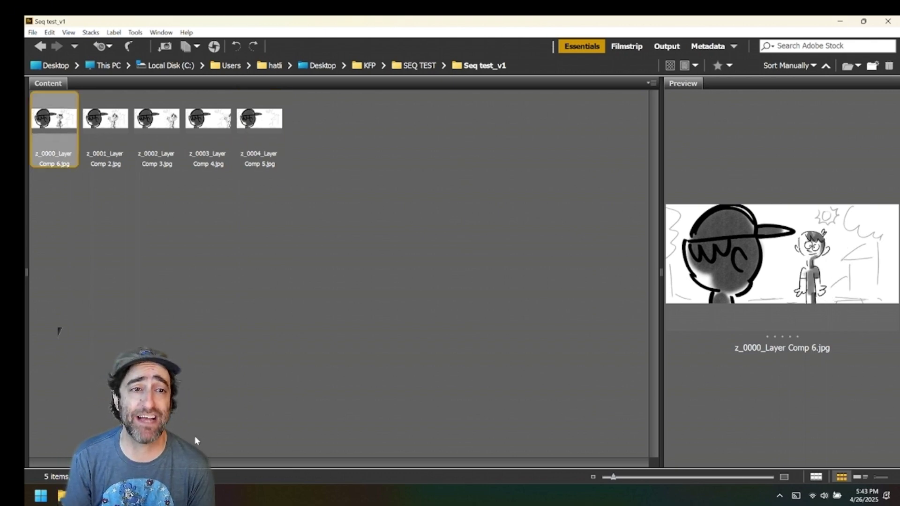
- Delete z_0002_Layer Comp 3.jpg and step through the neighbouring images to check the sequence
{"action": "key", "text": "Right"}
{"action": "key", "text": "Right"}
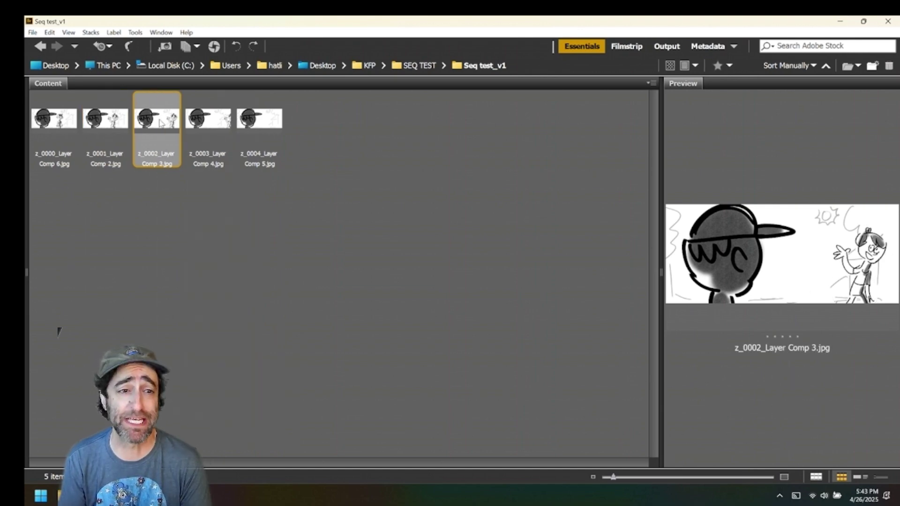
{"action": "key", "text": "Delete"}
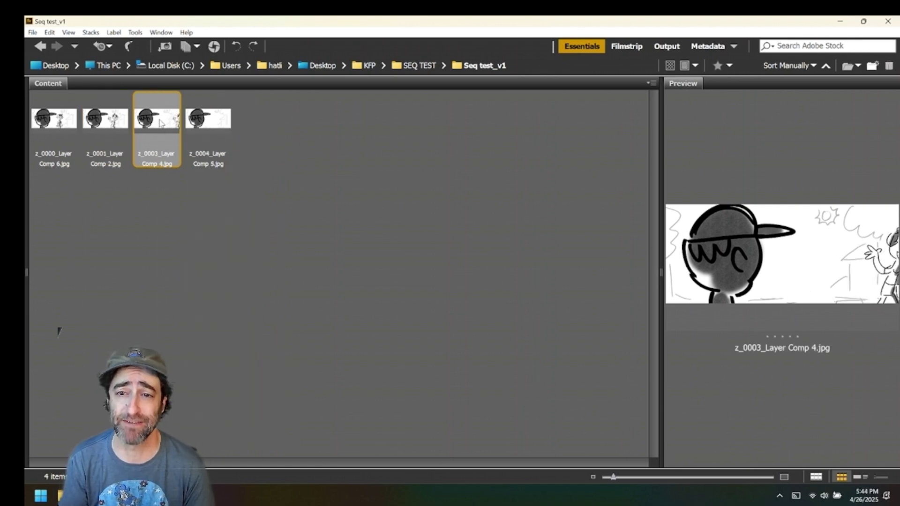
{"action": "key", "text": "Left"}
{"action": "key", "text": "Right"}
{"action": "key", "text": "Right"}
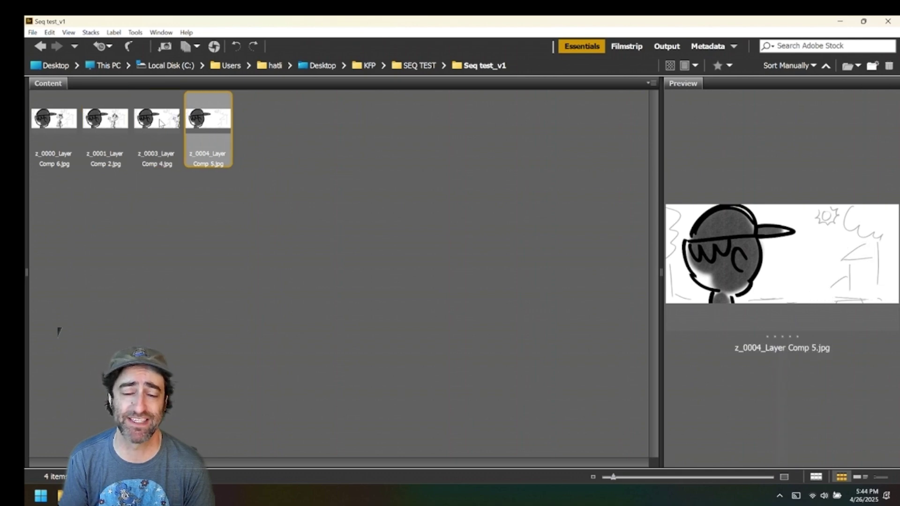
{"action": "key", "text": "Left"}
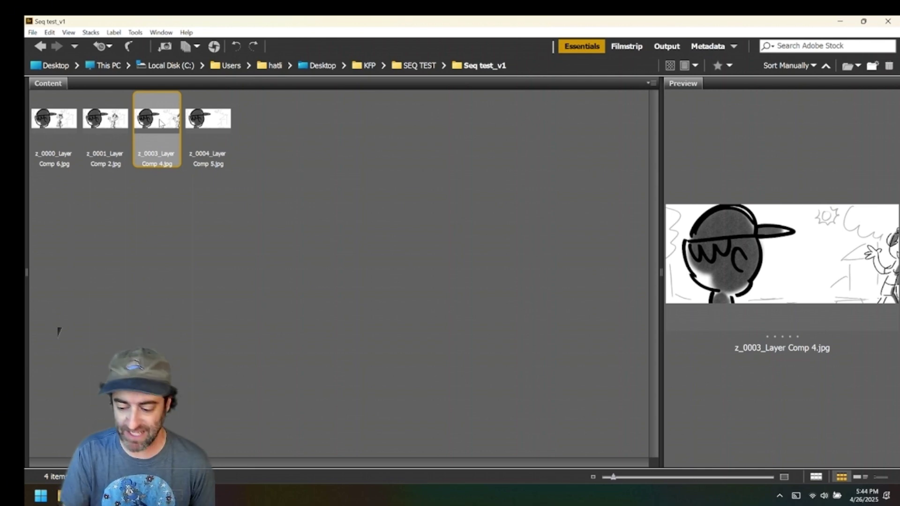
- Create a folder named 0 cut in Seq test_v1 and move z_0002_Layer Comp 3.jpg into it
{"action": "right_click", "coordinate": [388, 217]}
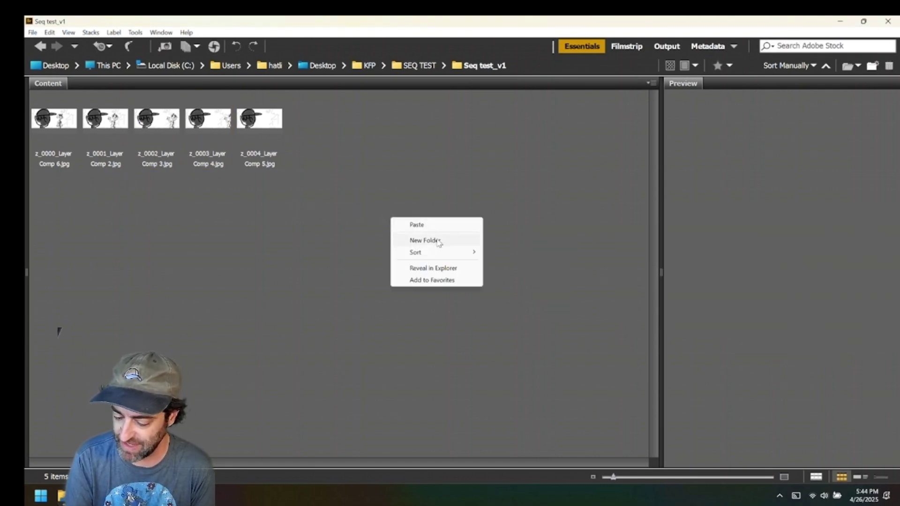
{"action": "left_click", "coordinate": [435, 242]}
{"action": "type", "text": "0 cut"}
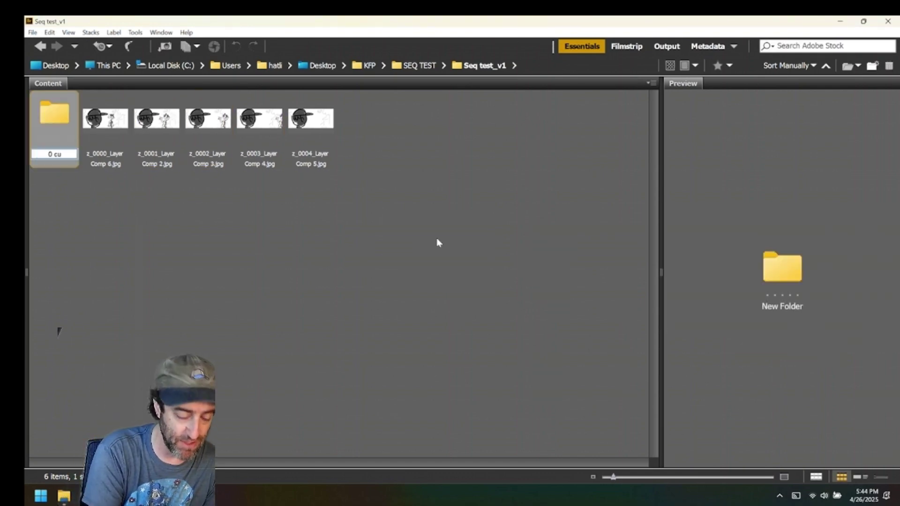
{"action": "key", "text": "Return"}
{"action": "left_click_drag", "start_coordinate": [213, 149], "coordinate": [55, 127]}
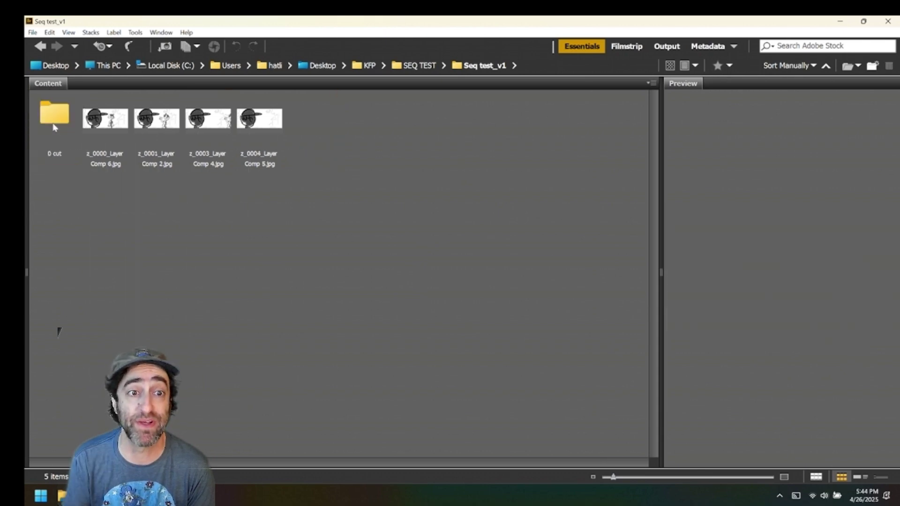
- Step through the remaining images, check the contents of the 0 cut folder, and return to Seq test_v1
{"action": "left_click", "coordinate": [157, 123]}
{"action": "left_click", "coordinate": [113, 127]}
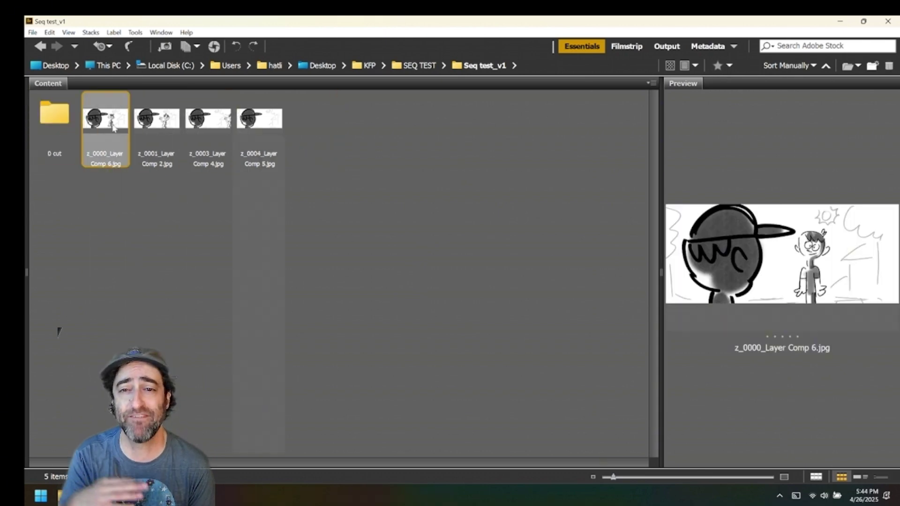
{"action": "key", "text": "Right"}
{"action": "key", "text": "Right"}
{"action": "key", "text": "Right"}
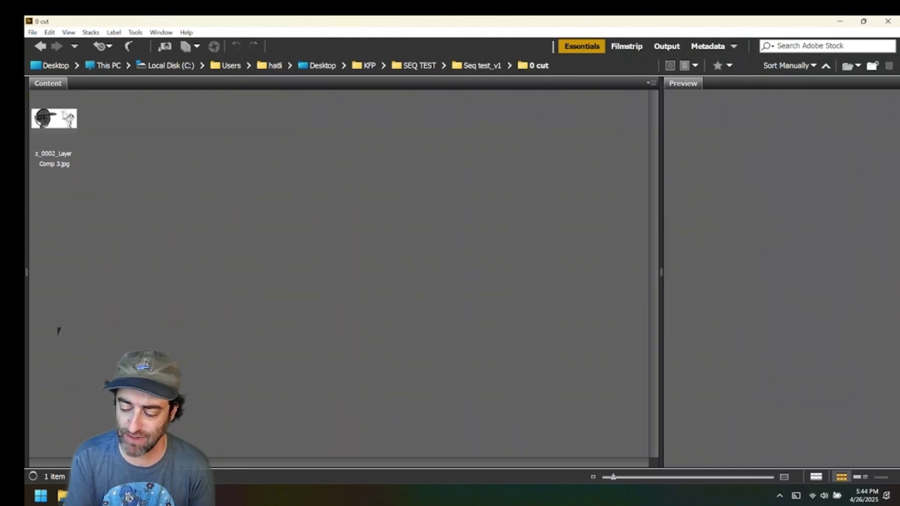
{"action": "left_click", "coordinate": [478, 66]}
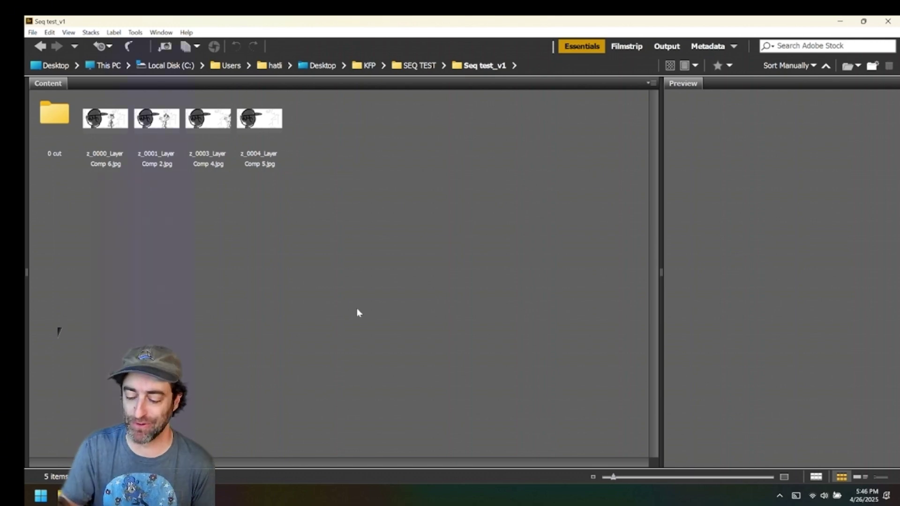
- Batch rename all the images in the same folder with the text test seq_v1_ and a four-digit sequence number starting at 1
{"action": "key", "text": "ctrl+a"}
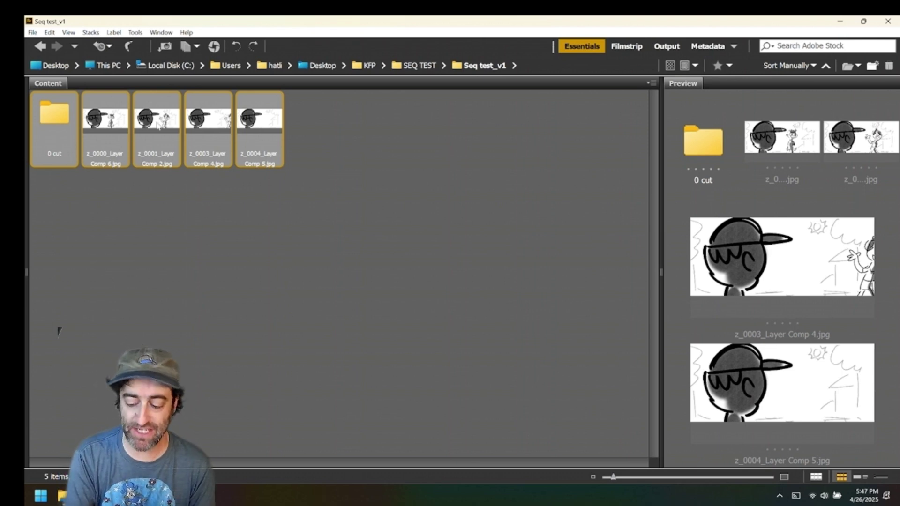
{"action": "left_click", "coordinate": [136, 33]}
{"action": "left_click", "coordinate": [117, 46]}
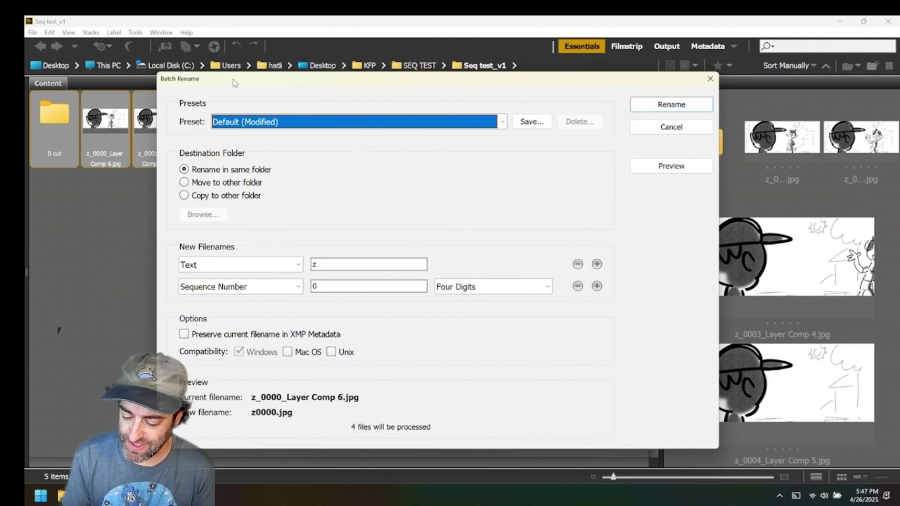
{"action": "left_click", "coordinate": [331, 264]}
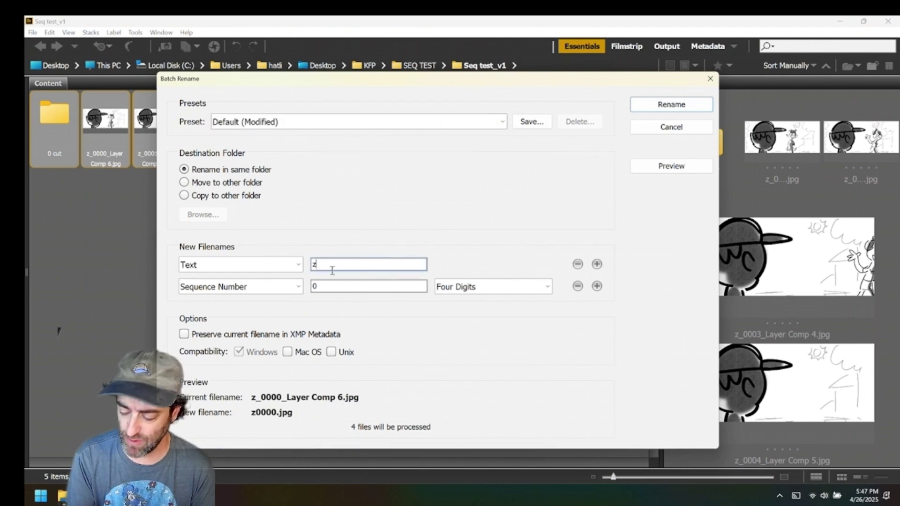
{"action": "left_click_drag", "start_coordinate": [332, 269], "coordinate": [285, 277]}
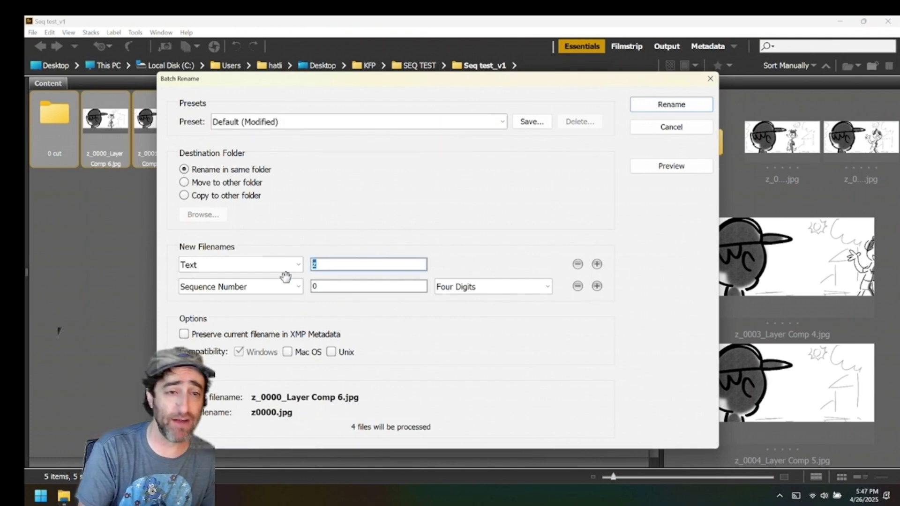
{"action": "type", "text": "test s"}
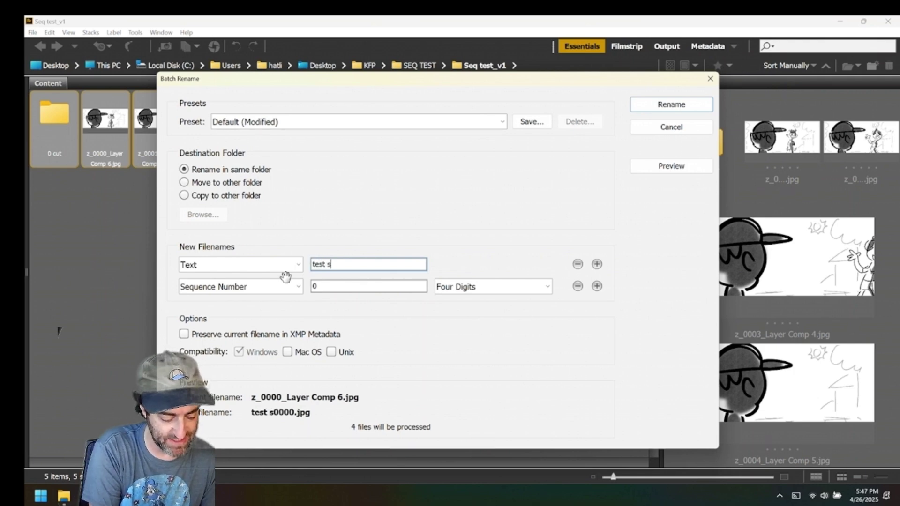
{"action": "type", "text": "eq_v1_"}
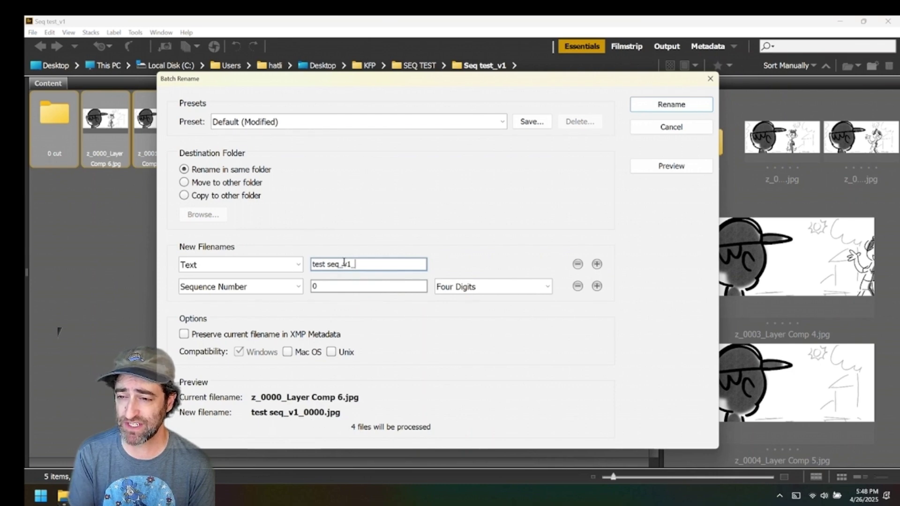
{"action": "double_click", "coordinate": [315, 286]}
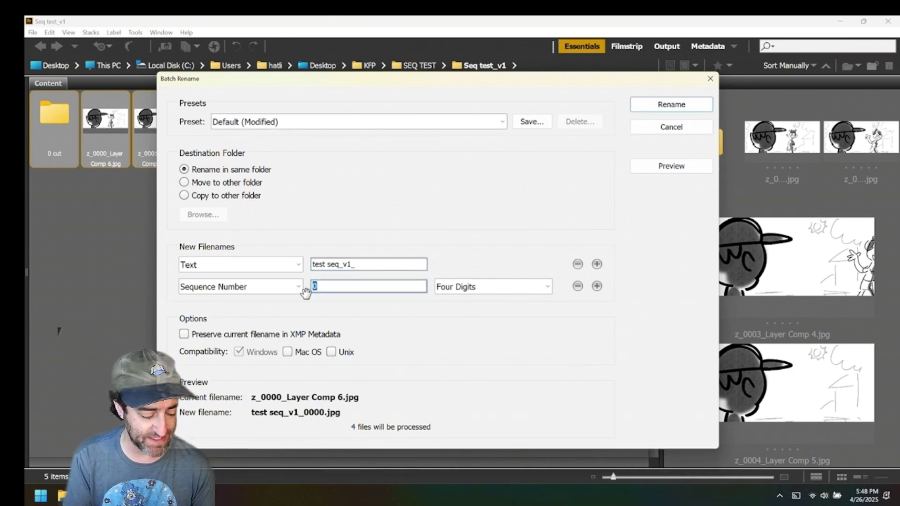
{"action": "type", "text": "1"}
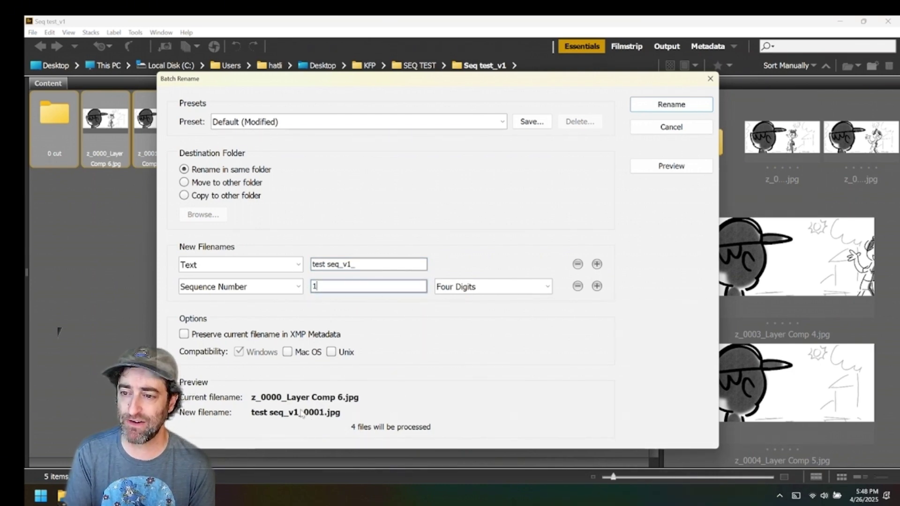
{"action": "left_click", "coordinate": [671, 104]}
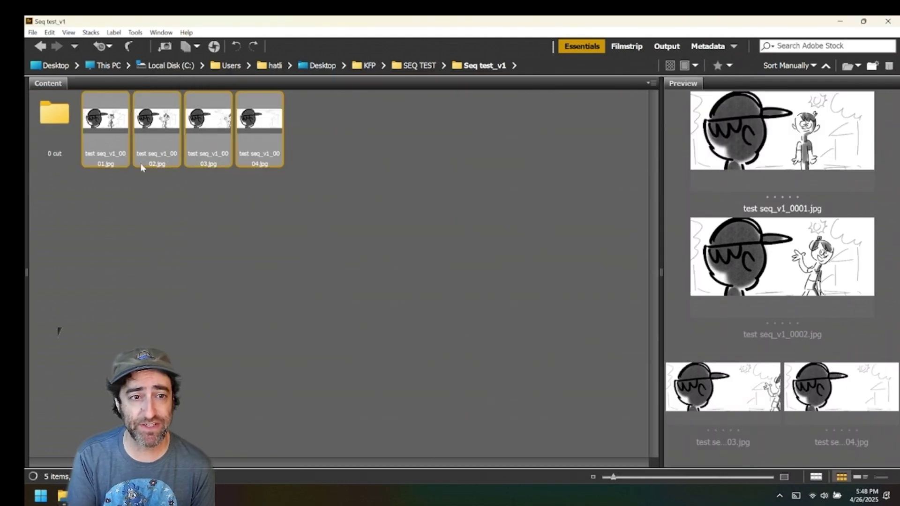
- Step through the renamed images from the first one, checking the order and file names in the preview
{"action": "left_click", "coordinate": [187, 223]}
{"action": "left_click", "coordinate": [106, 162]}
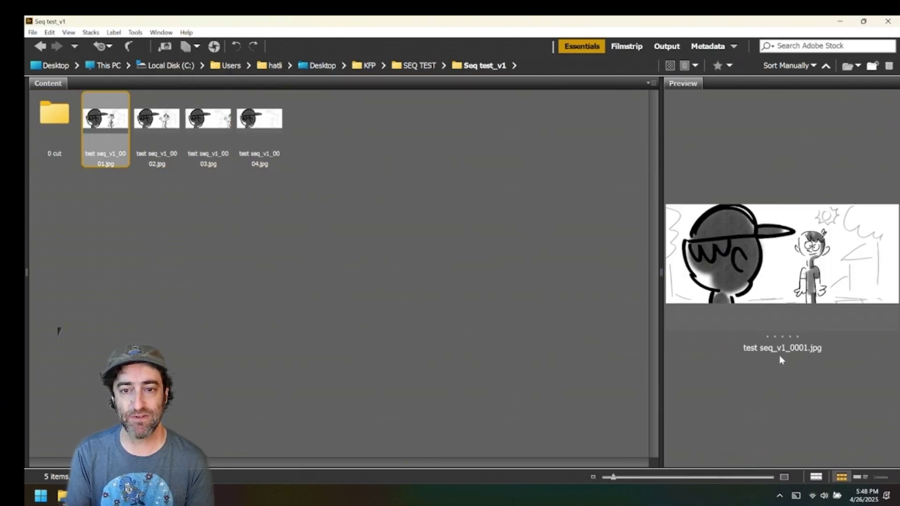
{"action": "key", "text": "Right"}
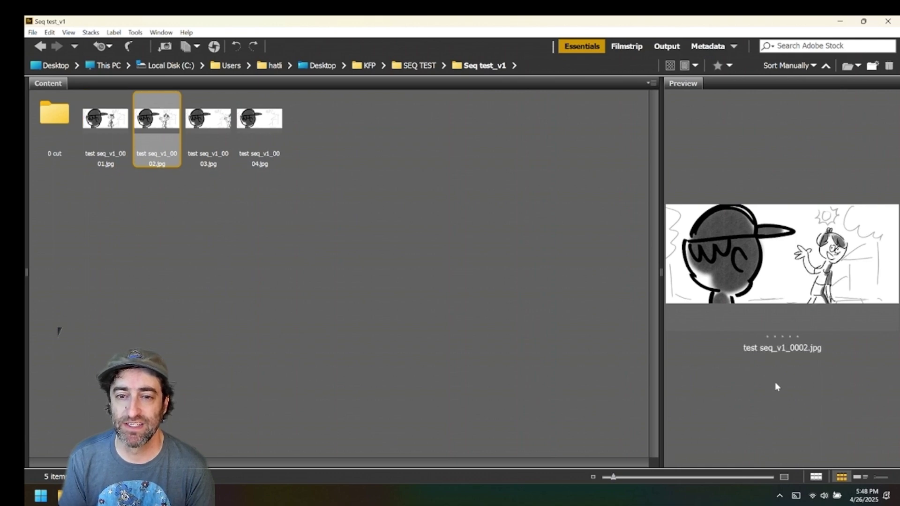
{"action": "key", "text": "Right"}
{"action": "key", "text": "Right"}
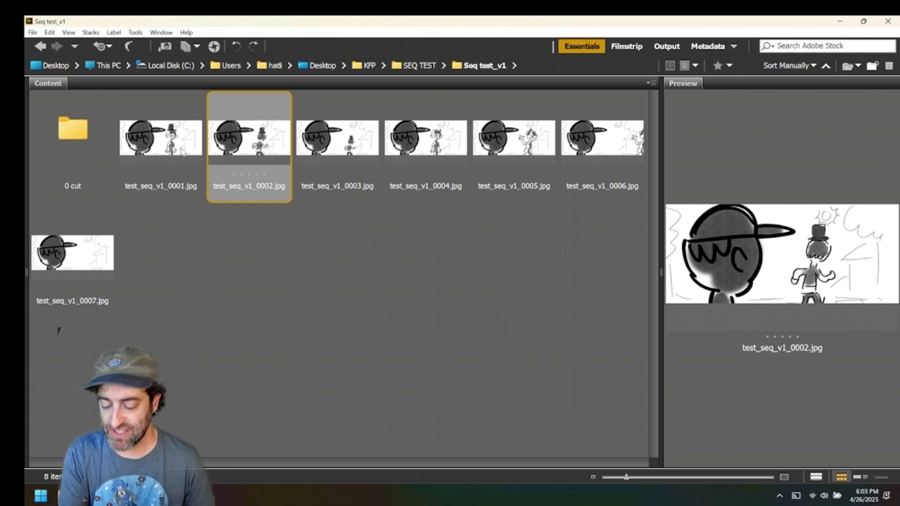
- Duplicate test_seq_v1_0002.jpg and test_seq_v1_0003.jpg and place the two copies in order between test_seq_v1_0003.jpg and test_seq_v1_0004.jpg
{"action": "key", "text": "Left"}
{"action": "key", "text": "Right"}
{"action": "left_click", "coordinate": [319, 169], "text": "shift"}
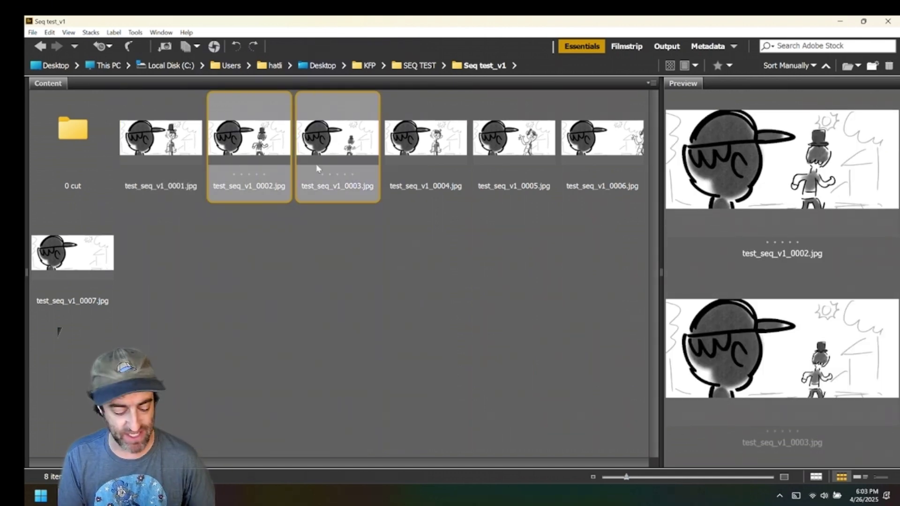
{"action": "key", "text": "ctrl+d"}
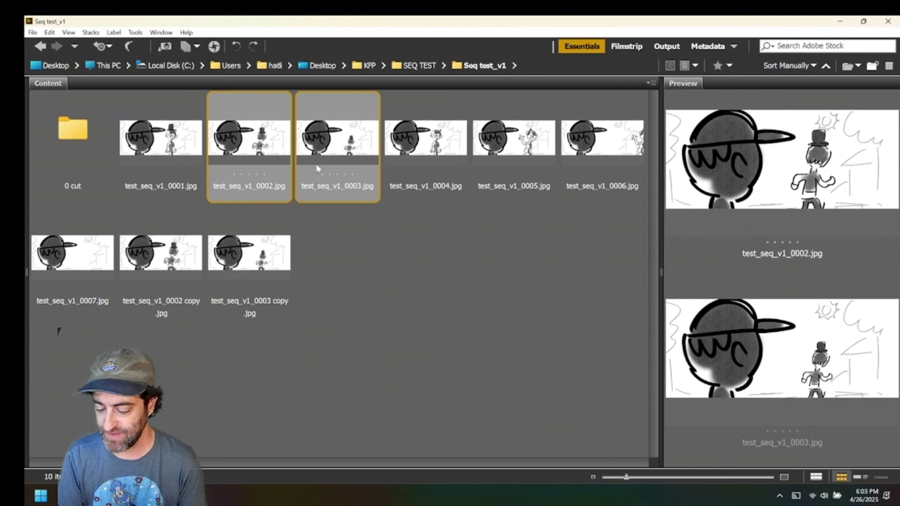
{"action": "left_click", "coordinate": [195, 310]}
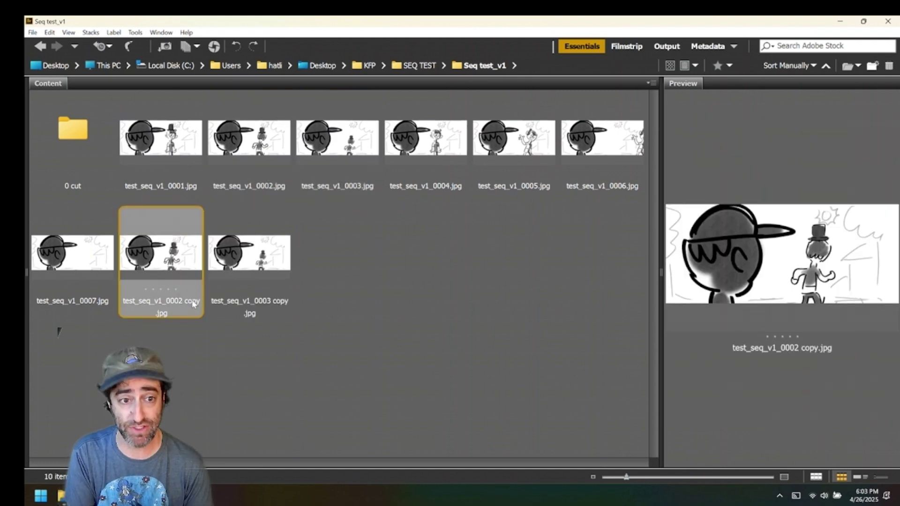
{"action": "mouse_move", "coordinate": [167, 263]}
{"action": "left_mouse_down"}
{"action": "mouse_move", "coordinate": [329, 149]}
{"action": "mouse_move", "coordinate": [377, 164]}
{"action": "left_mouse_up"}
{"action": "left_click_drag", "start_coordinate": [248, 253], "coordinate": [468, 164]}
- Step forward through the repeated poses from test_seq_v1_0002.jpg and back to the first image to check the animation
{"action": "left_click", "coordinate": [251, 153]}
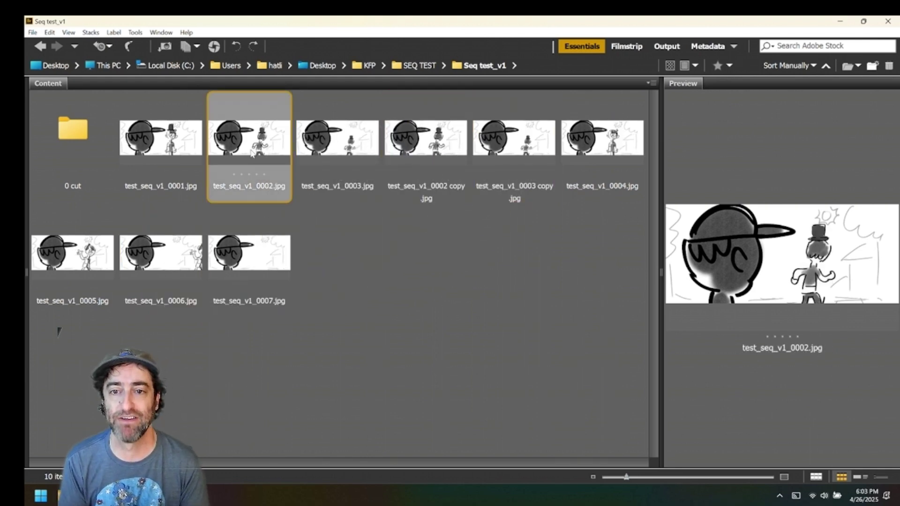
{"action": "key", "text": "Right"}
{"action": "key", "text": "Right"}
{"action": "key", "text": "Right"}
{"action": "key", "text": "Left"}
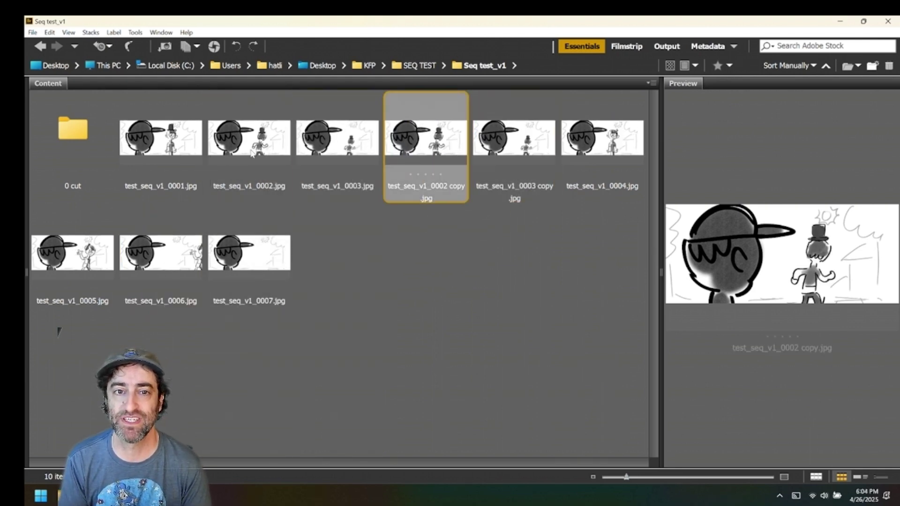
{"action": "key", "text": "Left"}
{"action": "key", "text": "Left"}
{"action": "key", "text": "Left"}
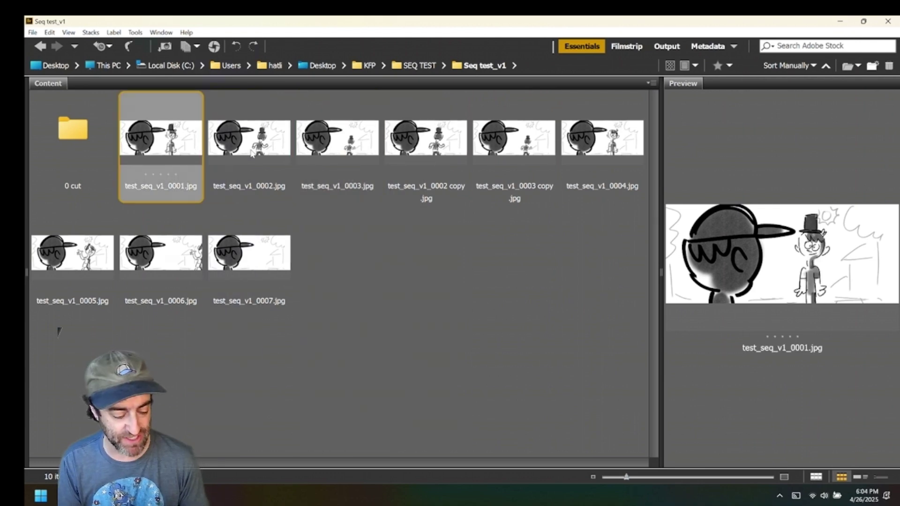
- Batch rename all the images with the text test_seq_v1_ and a four-digit sequence number starting at 1
{"action": "key", "text": "ctrl+a"}
{"action": "key", "text": "ctrl+shift+r"}
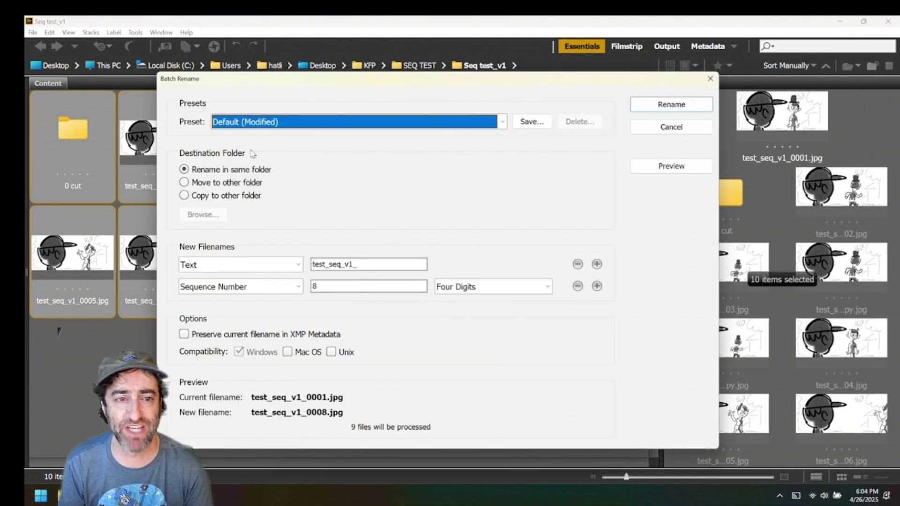
{"action": "double_click", "coordinate": [318, 286]}
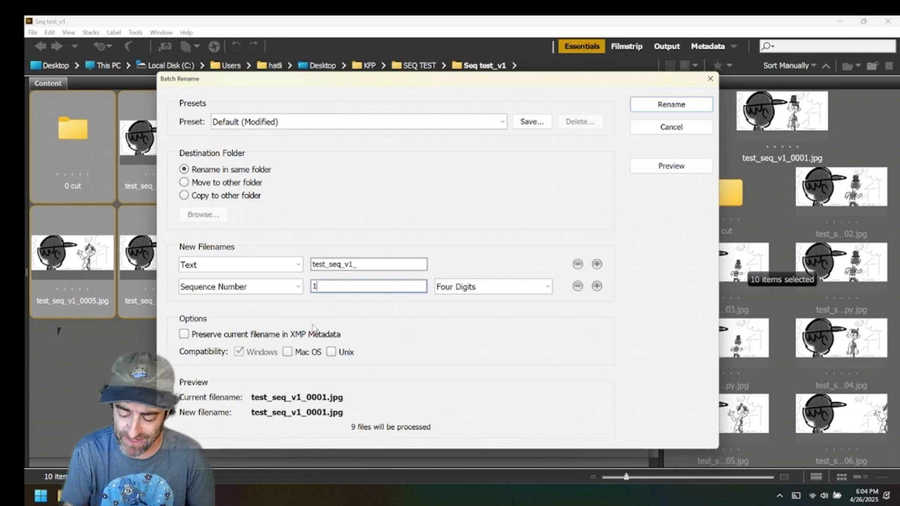
{"action": "left_click", "coordinate": [672, 104]}
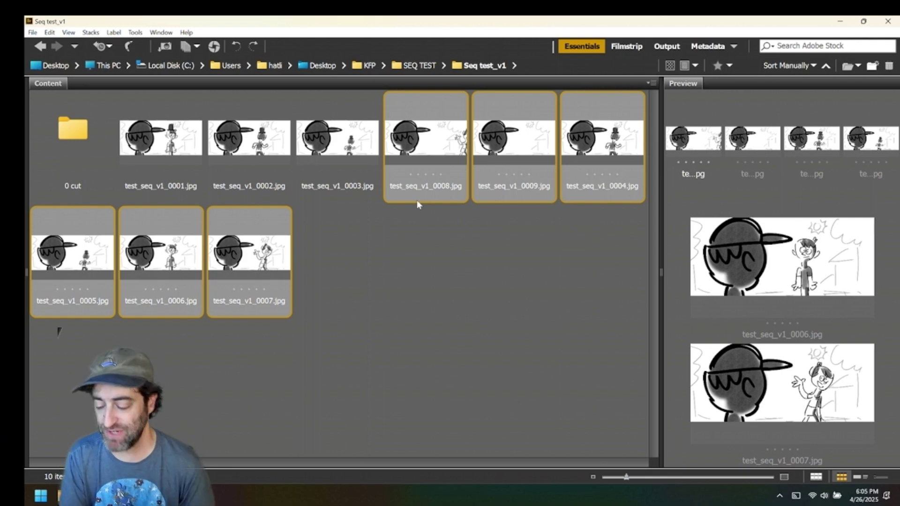
- Sort the images by filename and move test_seq_v1_0009.jpg between test_seq_v1_0002.jpg and test_seq_v1_0003.jpg
{"action": "right_click", "coordinate": [400, 281]}
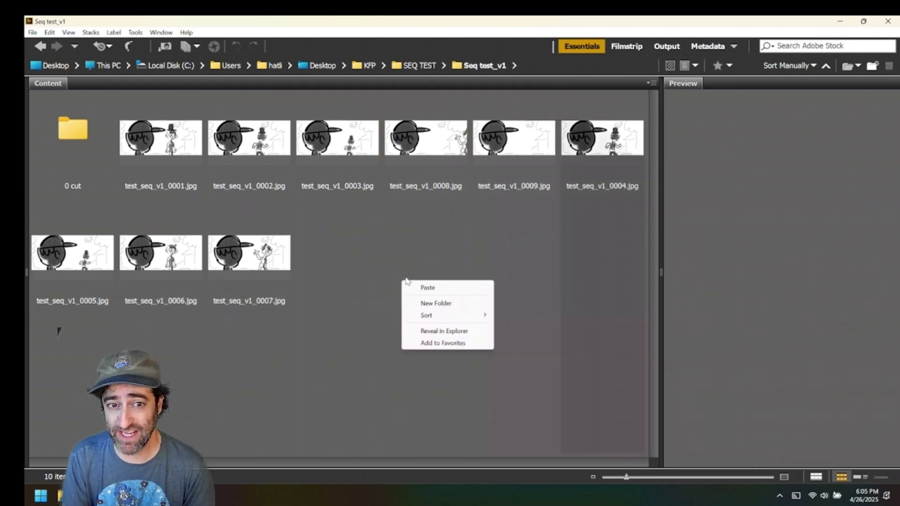
{"action": "mouse_move", "coordinate": [473, 321]}
{"action": "left_click", "coordinate": [367, 331]}
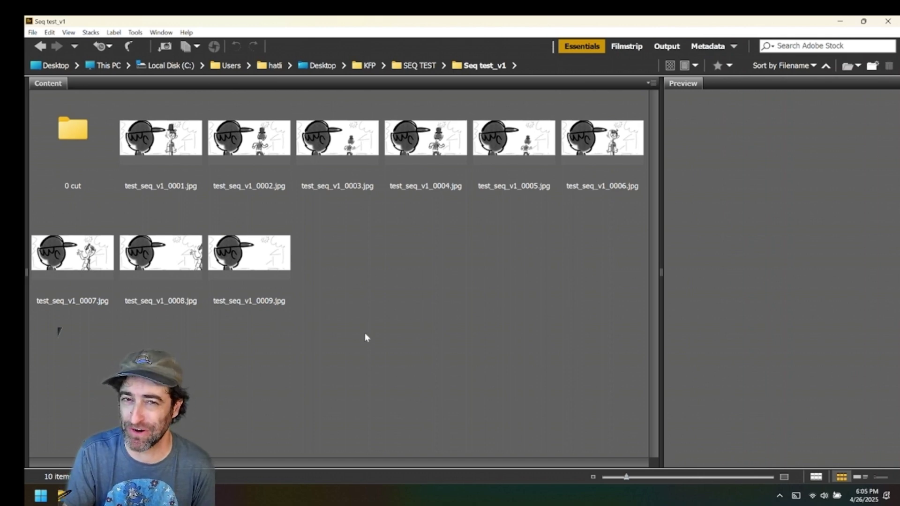
{"action": "left_click_drag", "start_coordinate": [259, 261], "coordinate": [299, 172]}
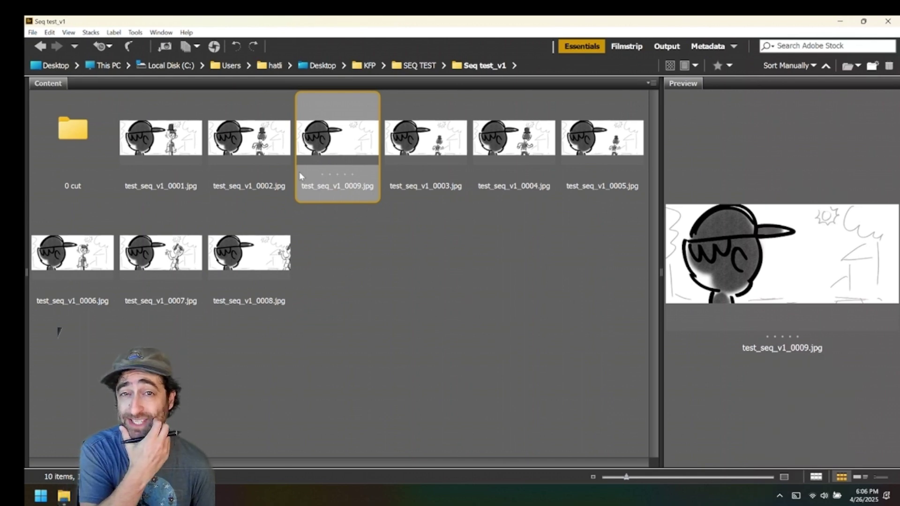